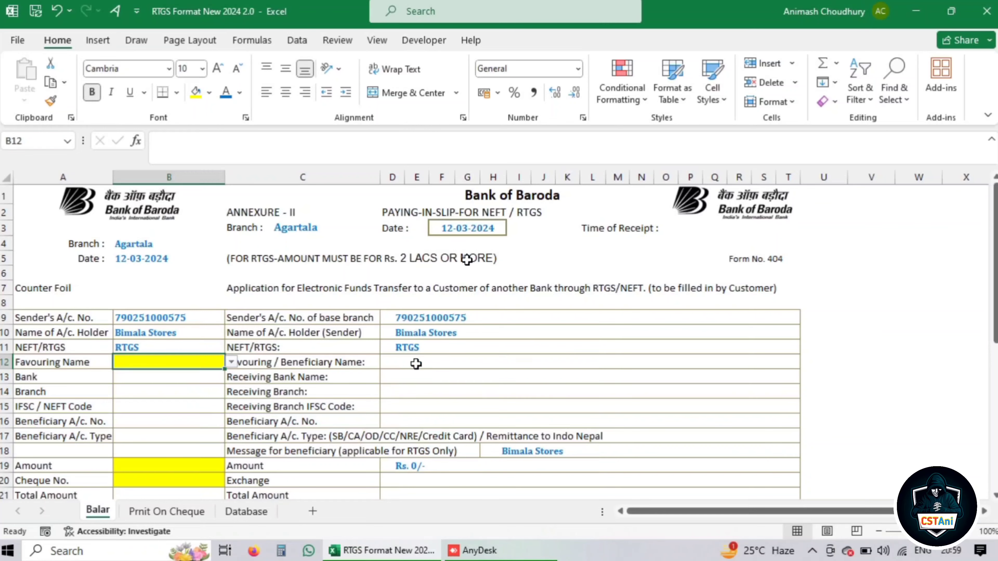
Pick Saha Trading in B12, auto-filling Bank Of India, Odalbakra branch, IFSC and account number
scroll(420, 370, "down", 2)
scroll(420, 371, "down", 2)
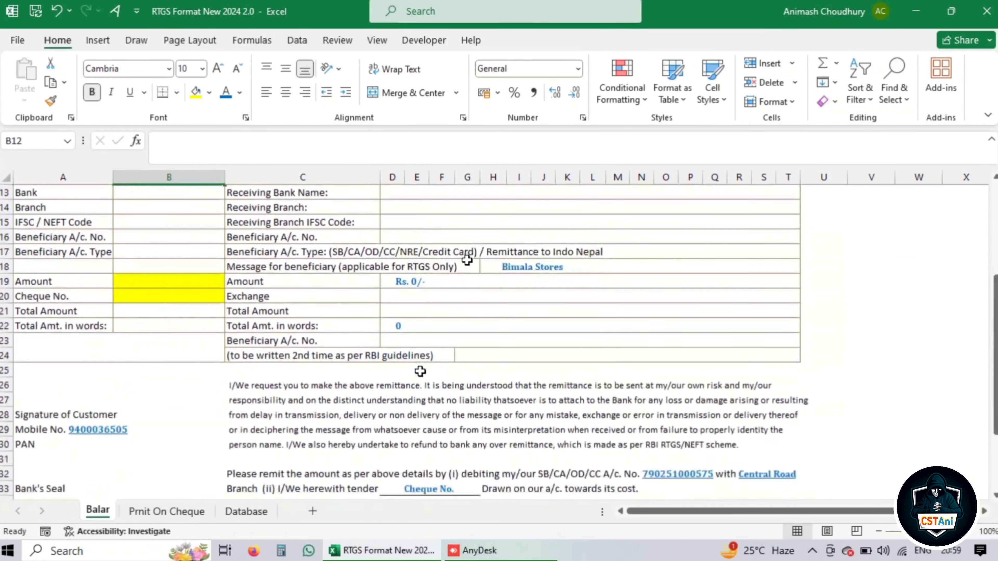
scroll(420, 371, "up", 4)
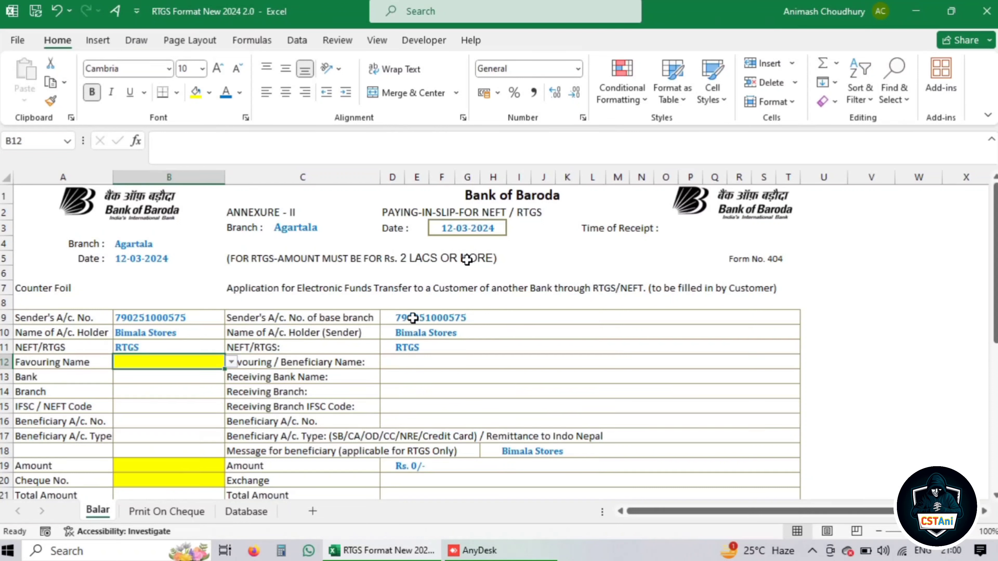
scroll(415, 348, "down", 1)
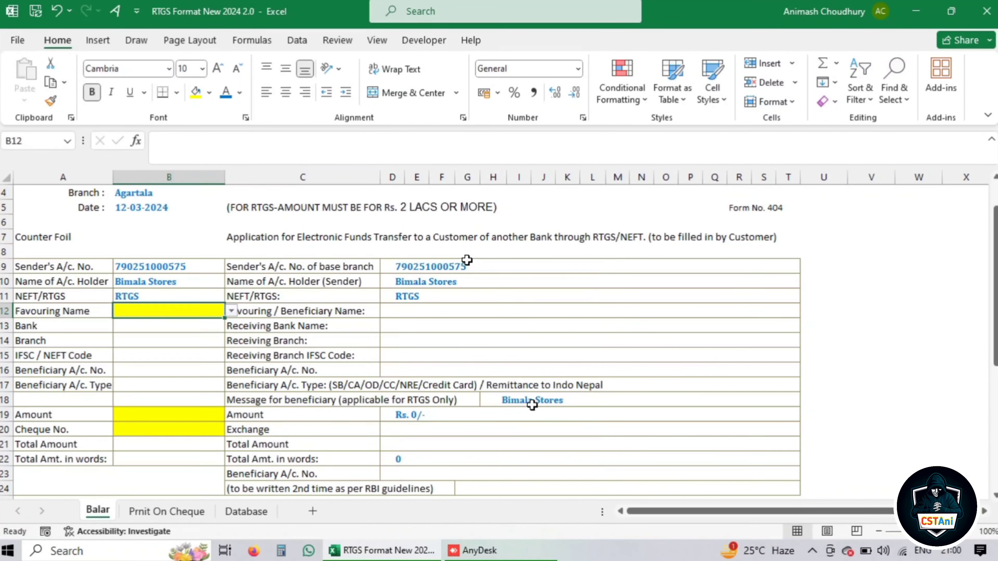
scroll(540, 403, "down", 4)
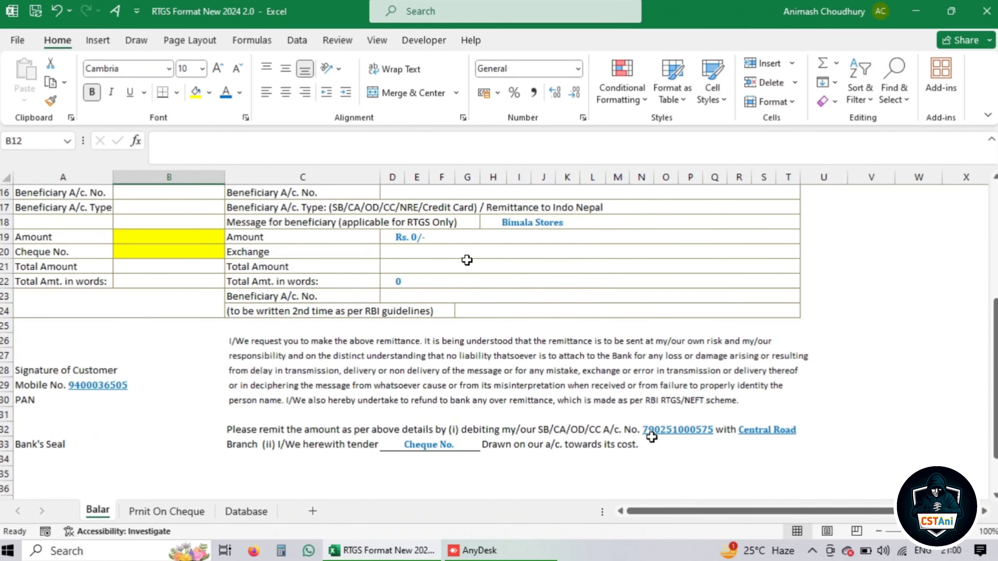
scroll(652, 460, "down", 2)
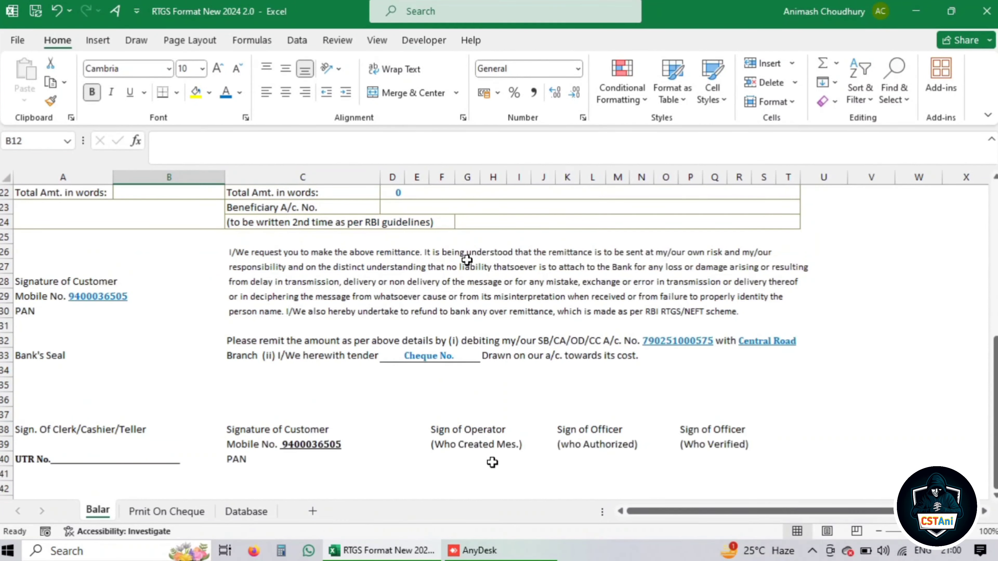
scroll(364, 439, "up", 3)
scroll(364, 440, "up", 3)
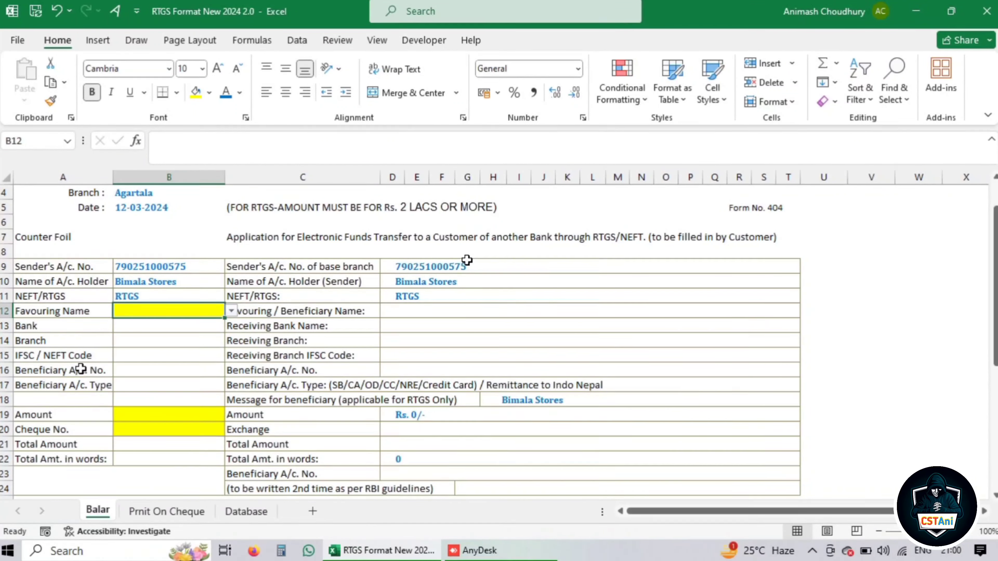
scroll(81, 368, "up", 1)
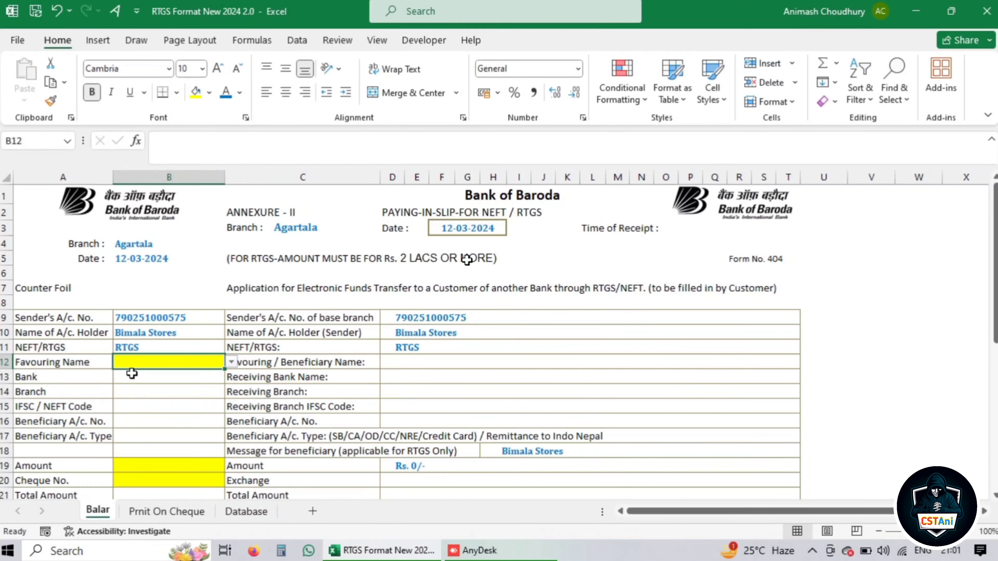
left_click(231, 363)
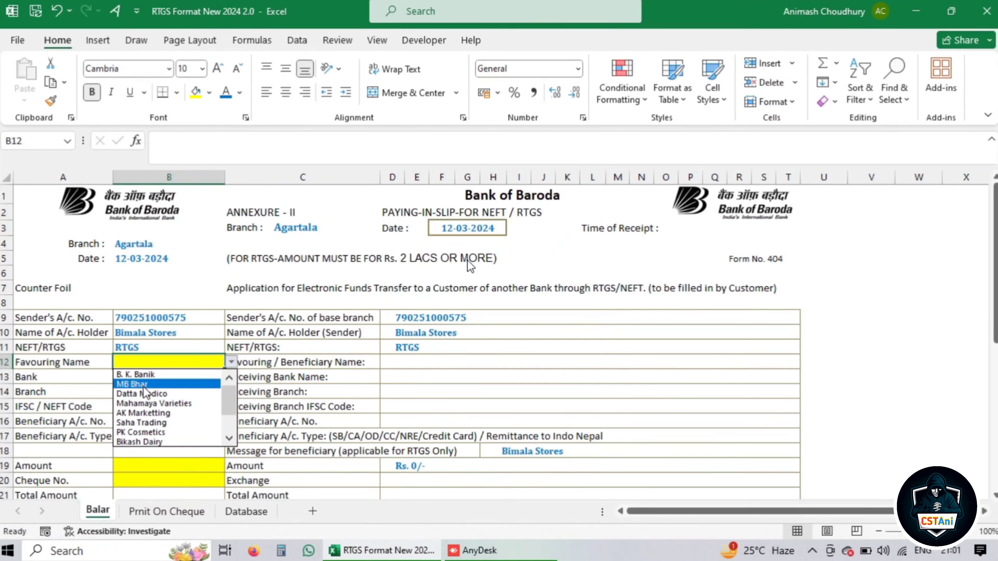
left_click(143, 423)
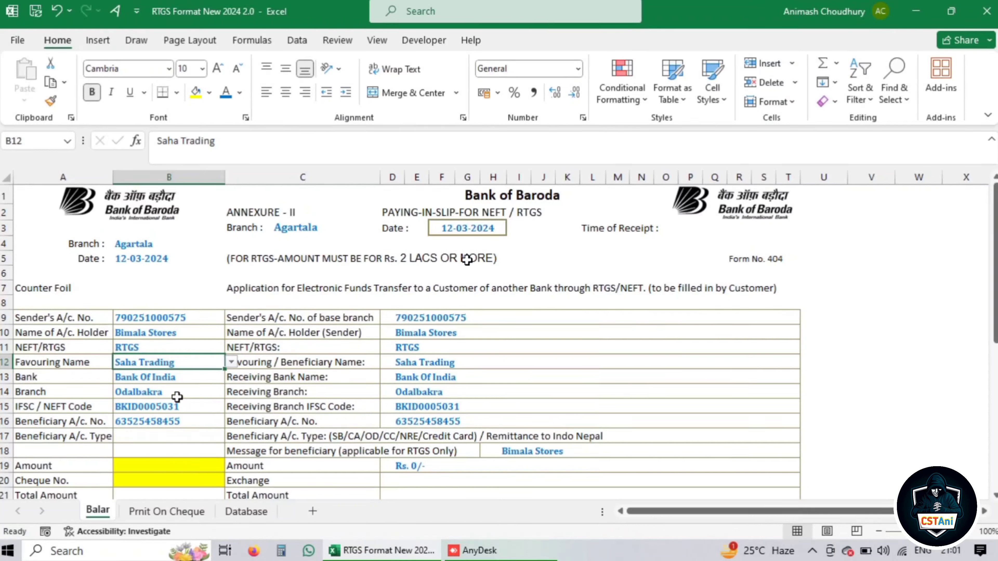
scroll(443, 411, "down", 2)
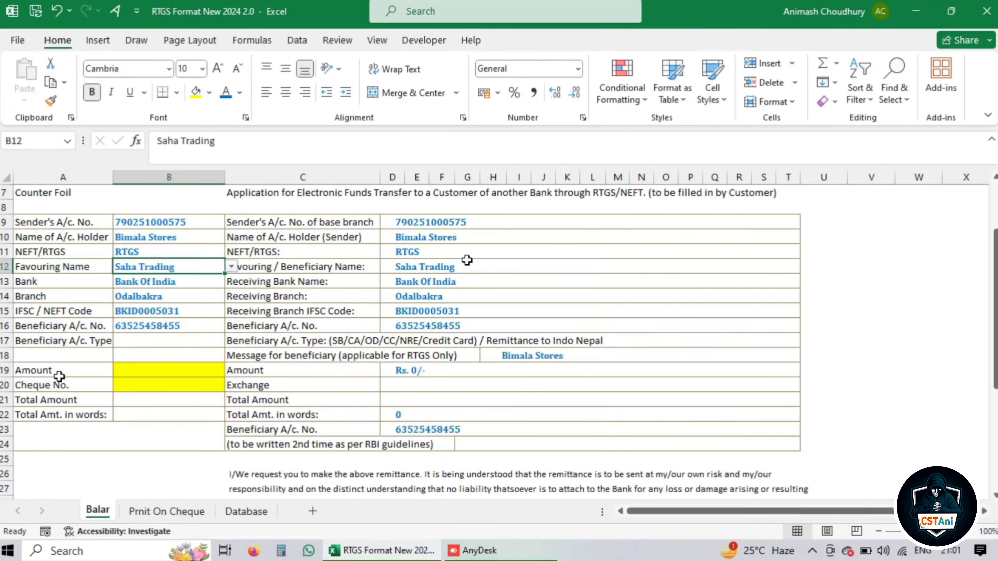
Enter the amount in B19 in blue font, then correct it to 542895
left_click(124, 370)
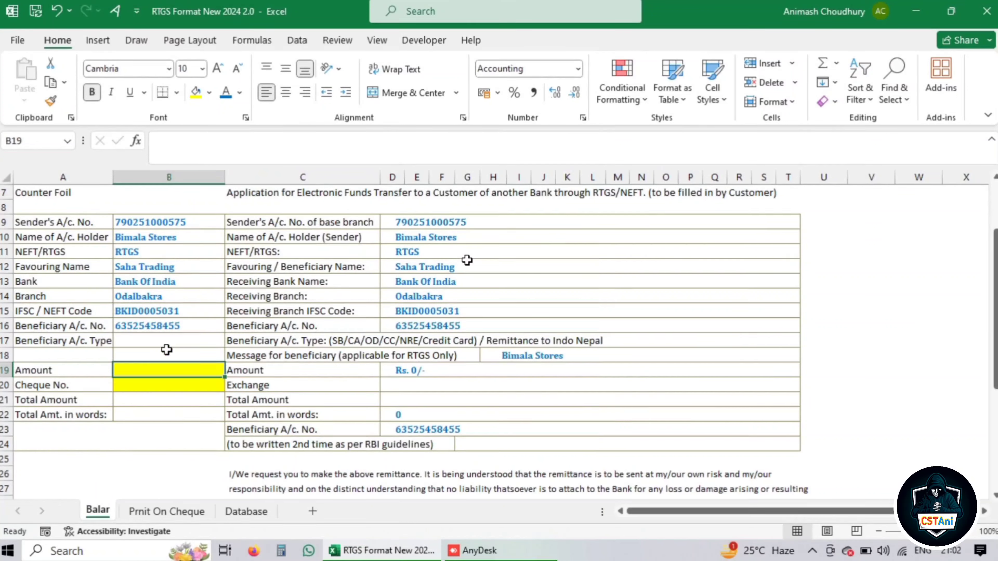
type("500000")
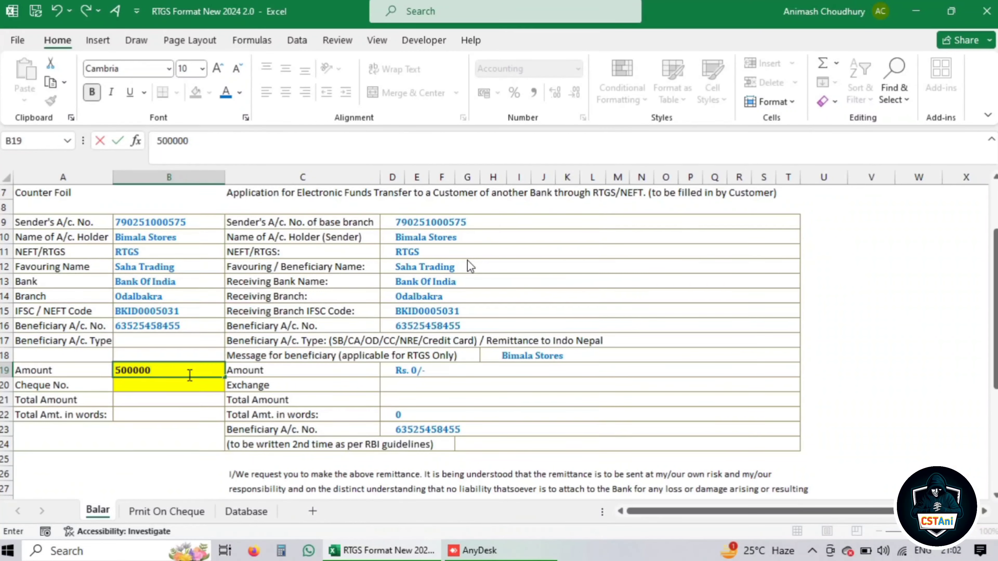
key("Return")
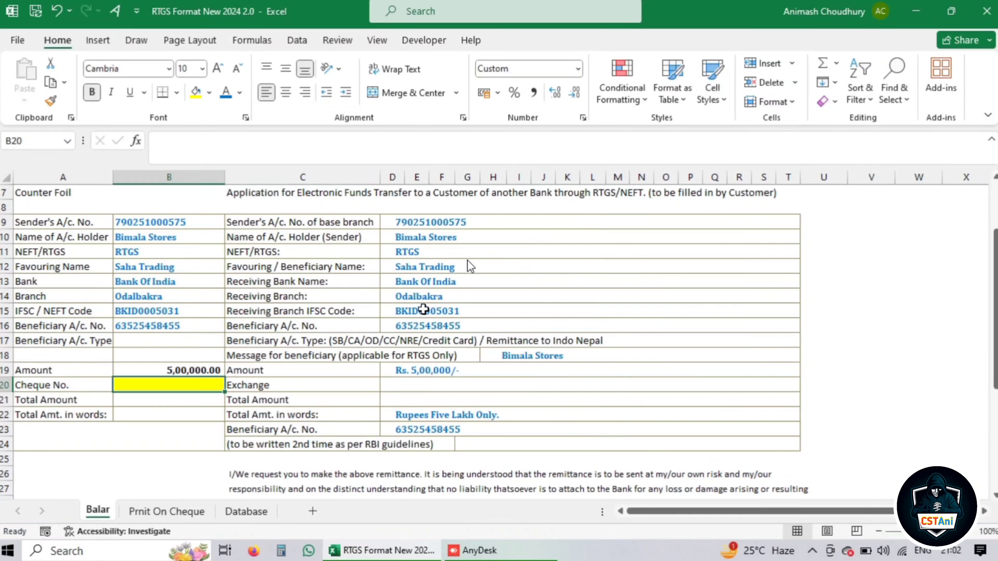
left_click(178, 369)
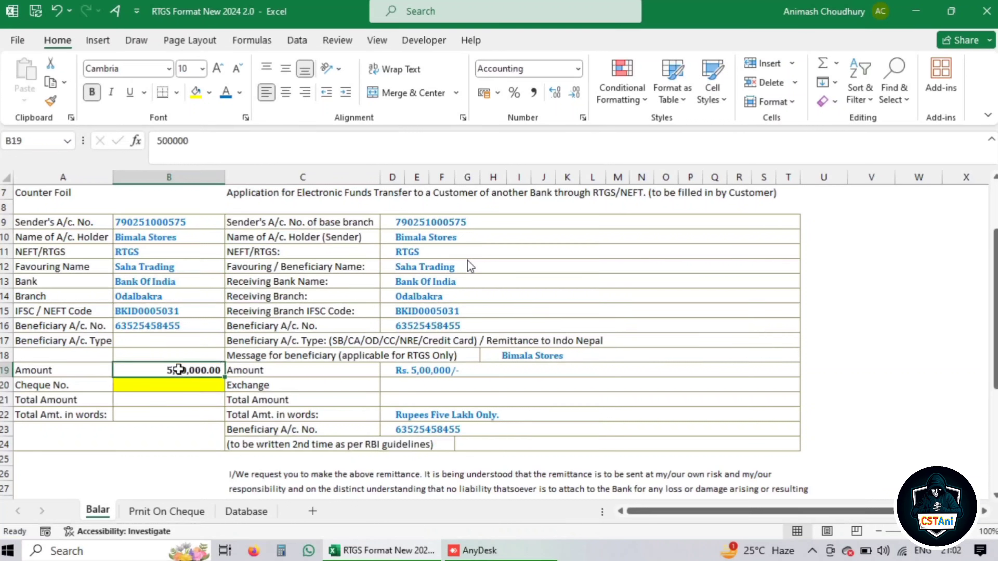
left_click(225, 93)
left_click(662, 331)
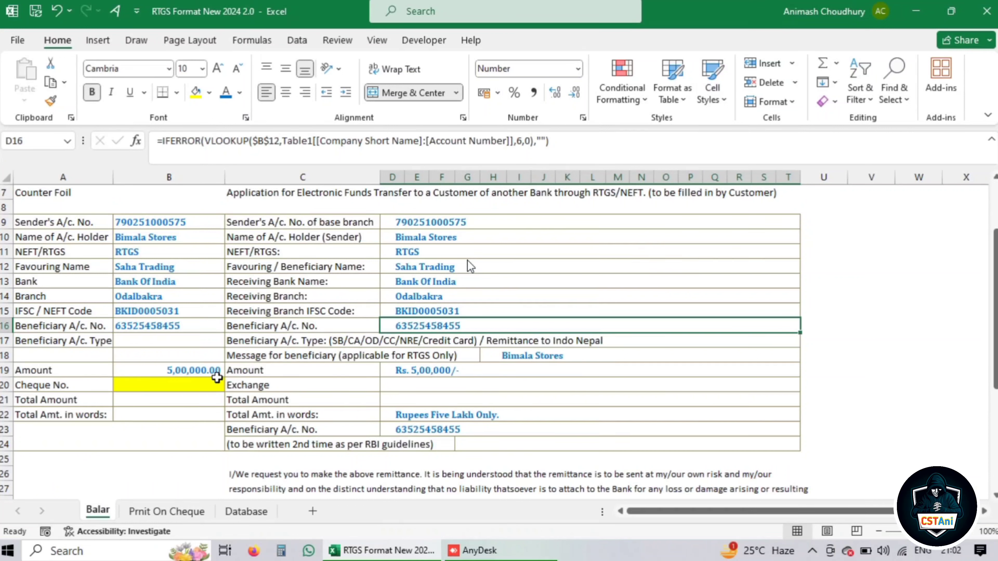
left_click(207, 373)
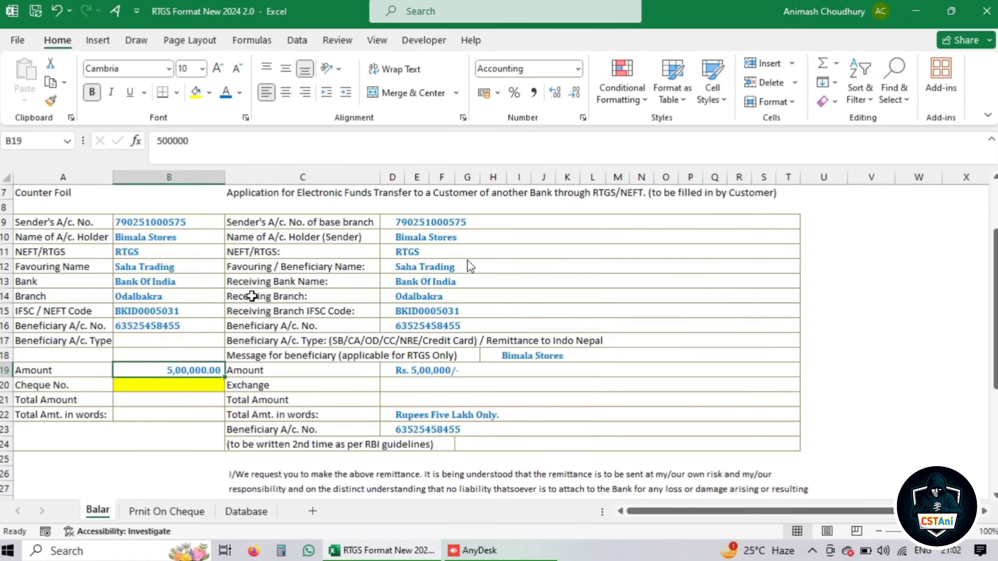
type("542895")
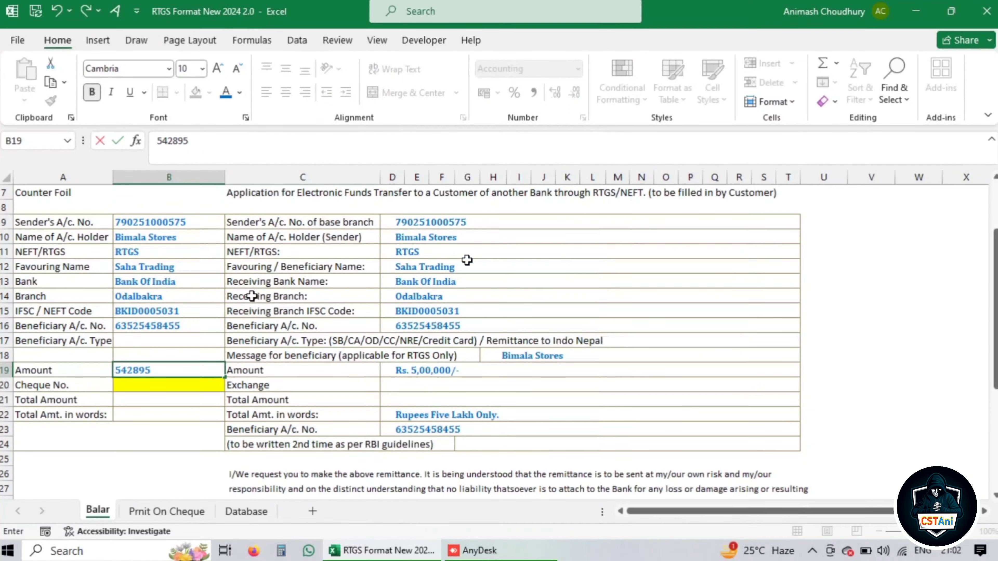
key("Return")
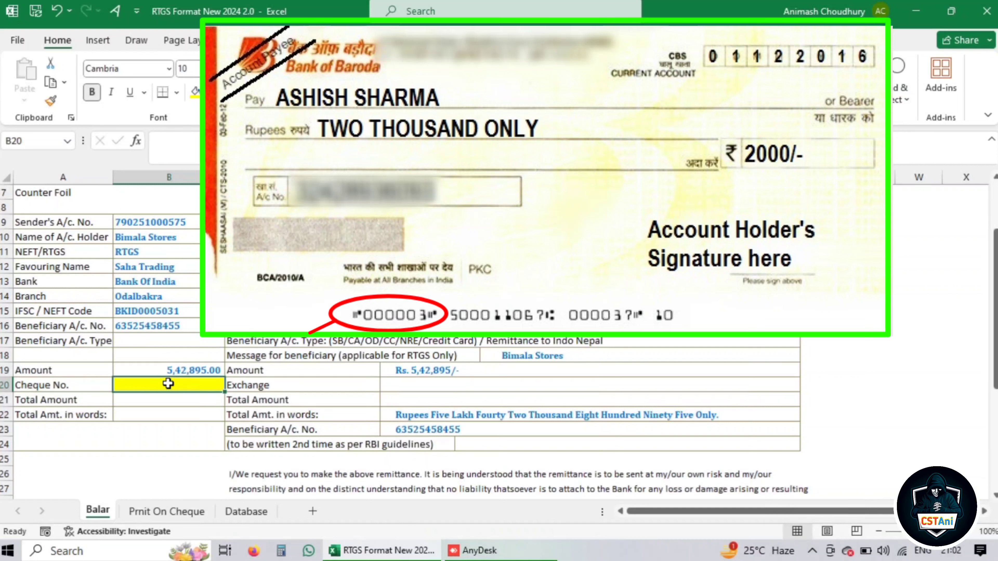
Enter cheque number 145256 in B20 and colour it blue
type("145256")
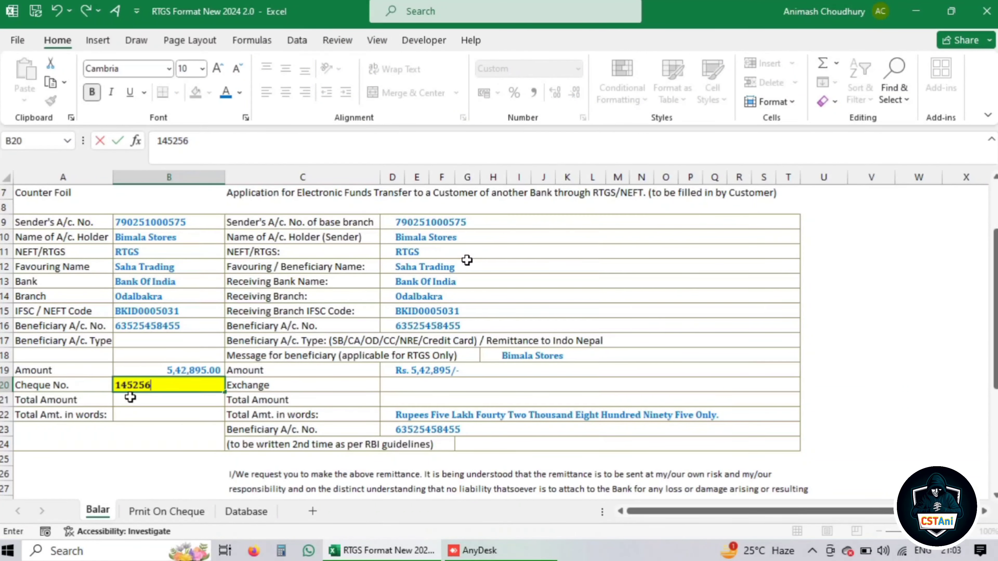
left_click(206, 397)
scroll(204, 396, "down", 3)
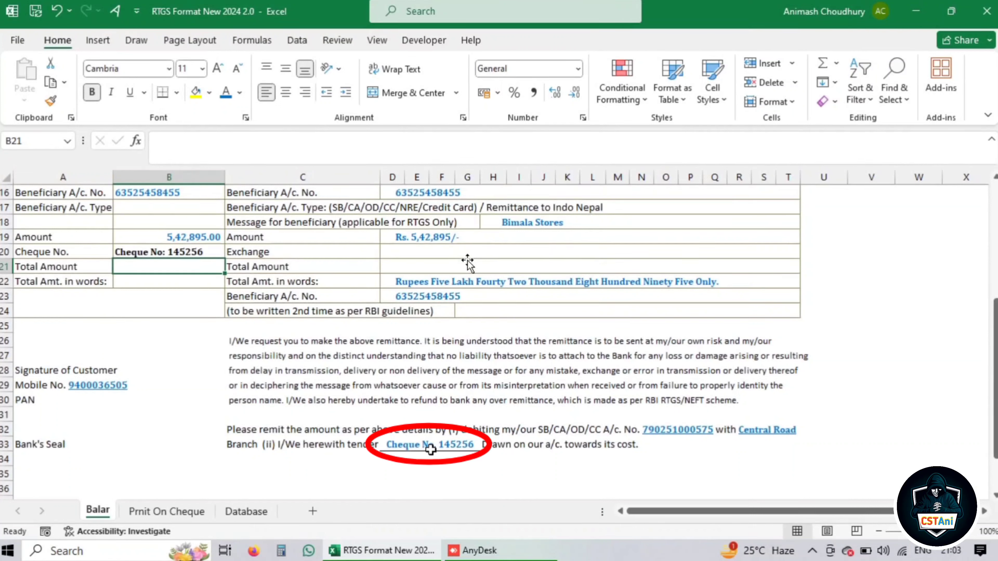
left_click(168, 255)
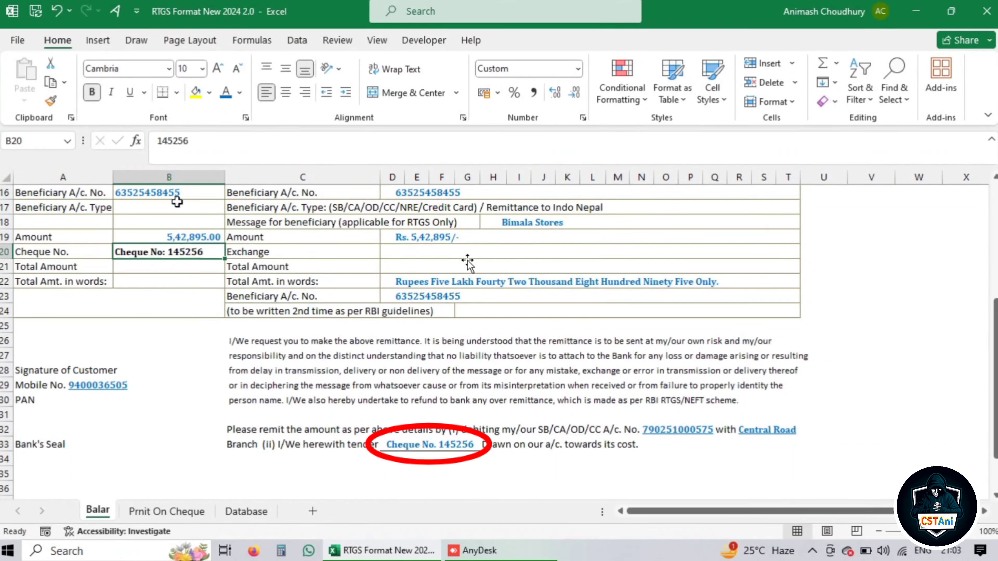
left_click(221, 98)
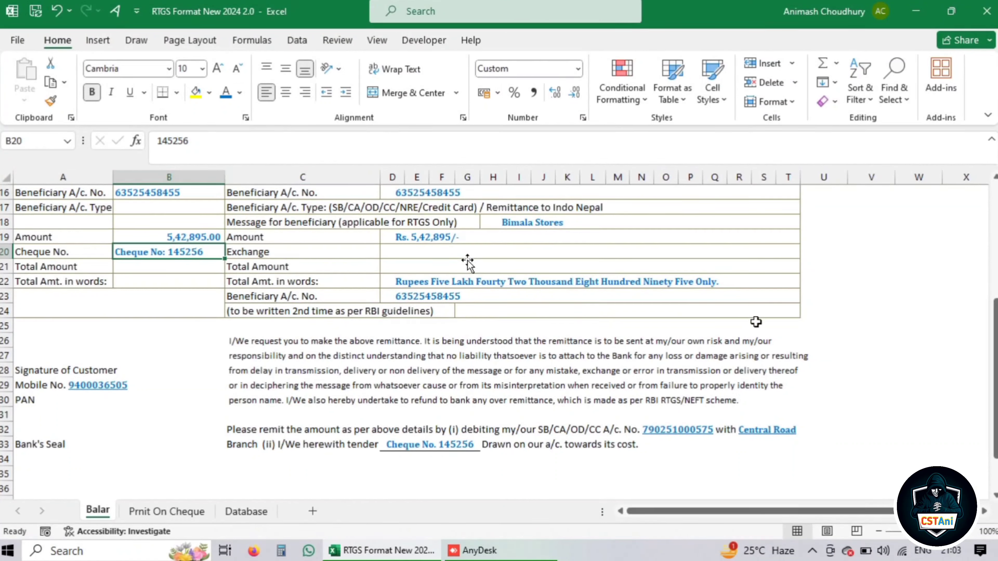
left_click(835, 339)
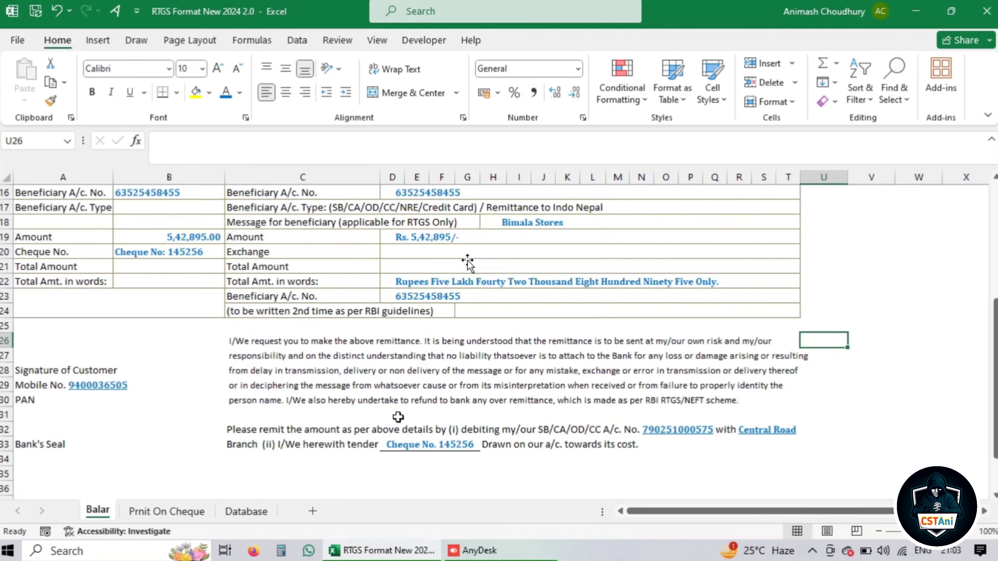
scroll(398, 417, "down", 3)
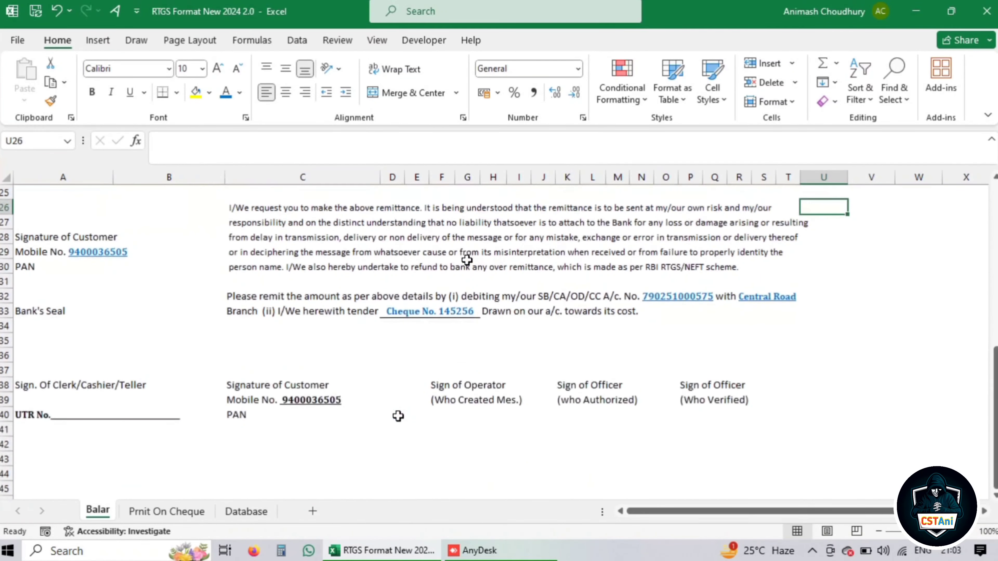
scroll(263, 395, "up", 8)
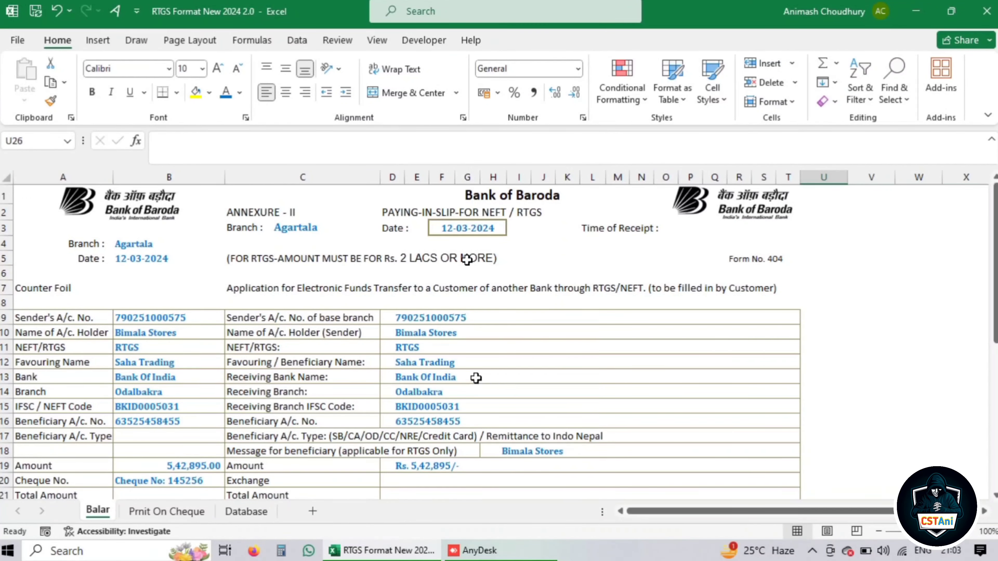
scroll(425, 366, "down", 2)
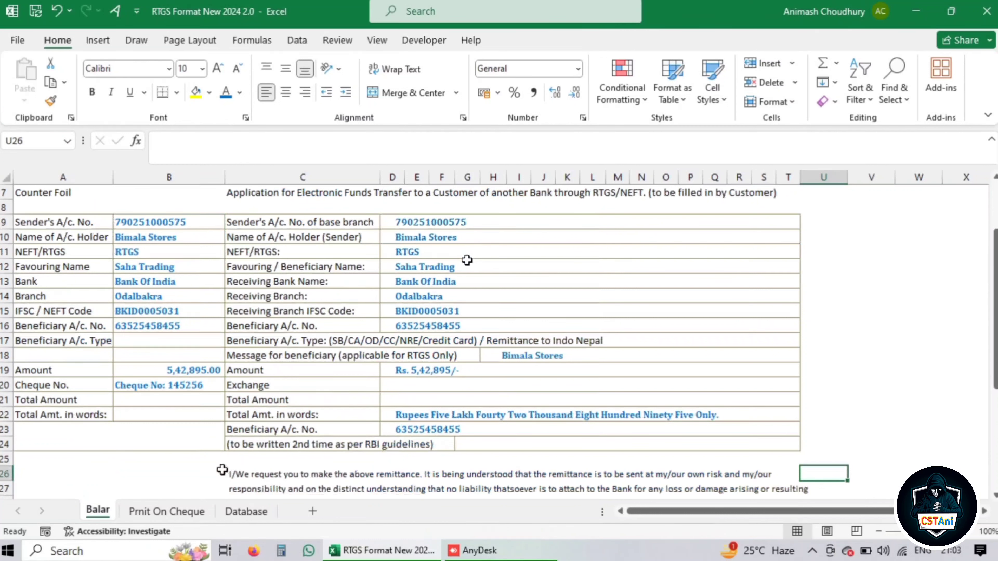
On the Prnit On Cheque sheet, review the G5:G9 beneficiary details and check the print preview
left_click(173, 511)
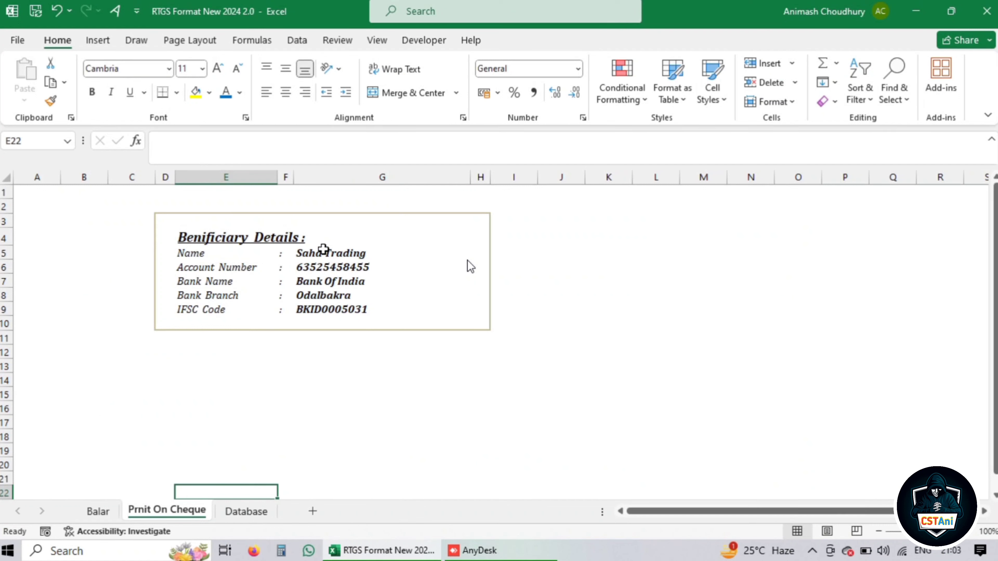
left_click_drag(323, 254, 323, 302)
left_click(355, 377)
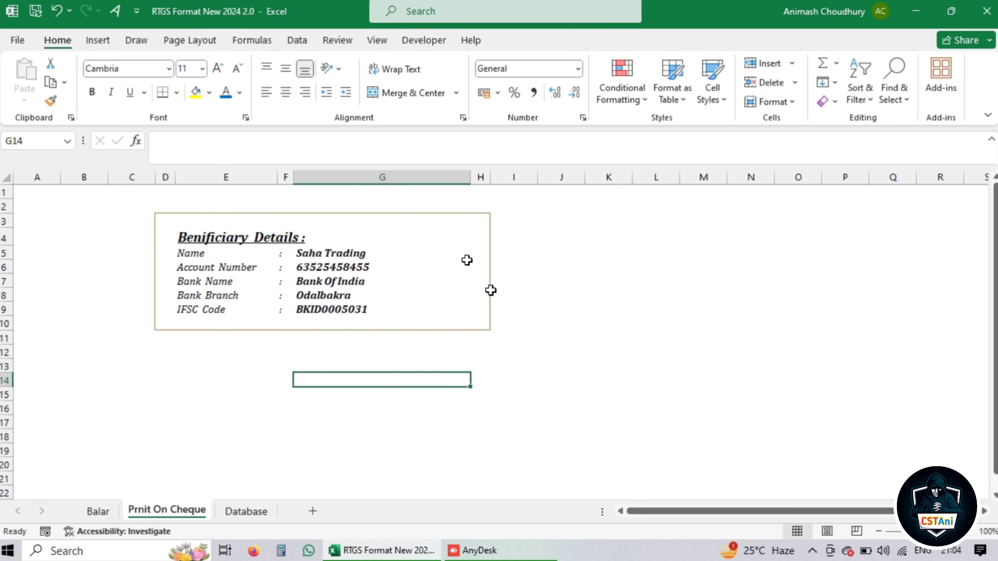
key("ctrl+p")
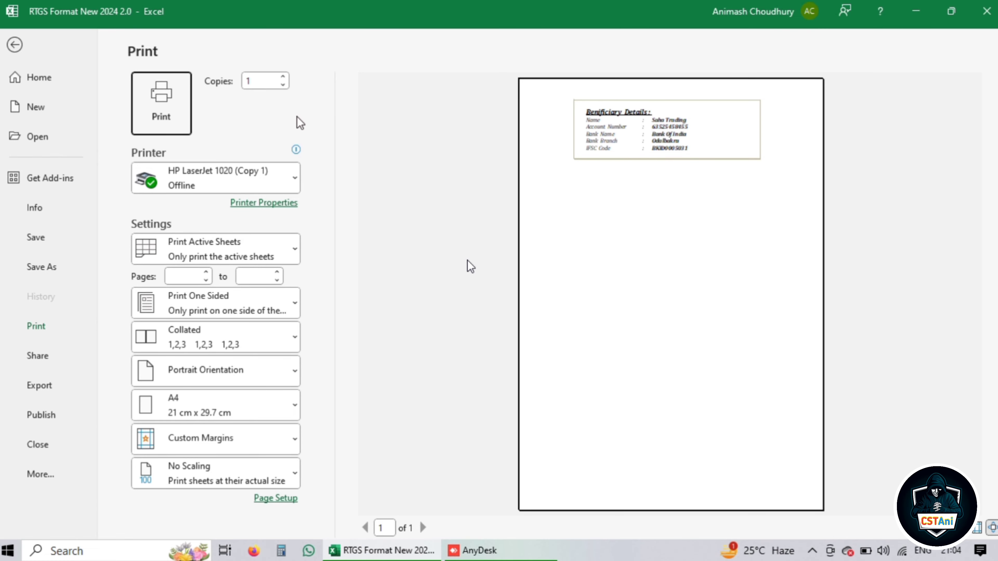
key("Escape")
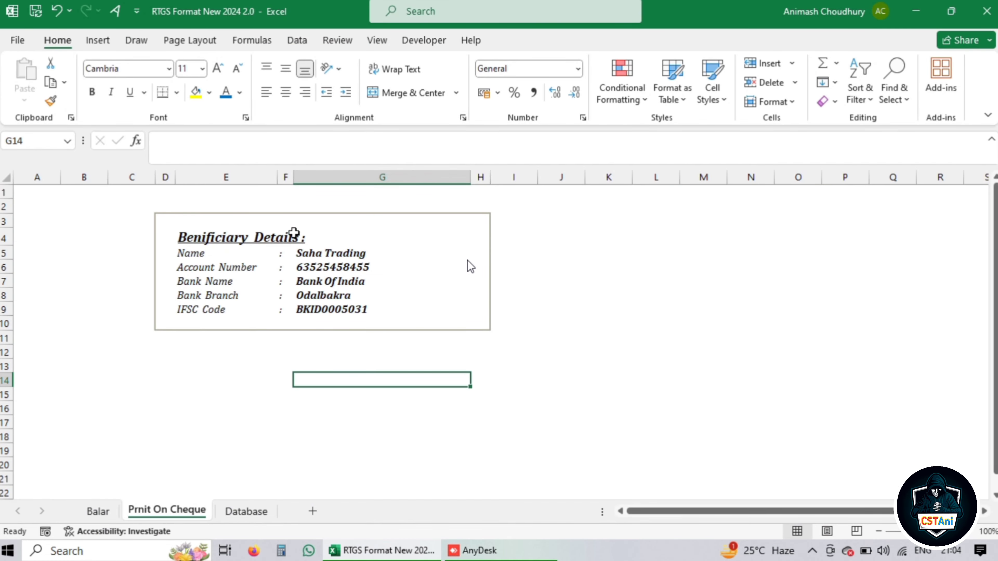
On the Database sheet, expand the beneficiary's initials in F6 into the full first and middle names
left_click(248, 513)
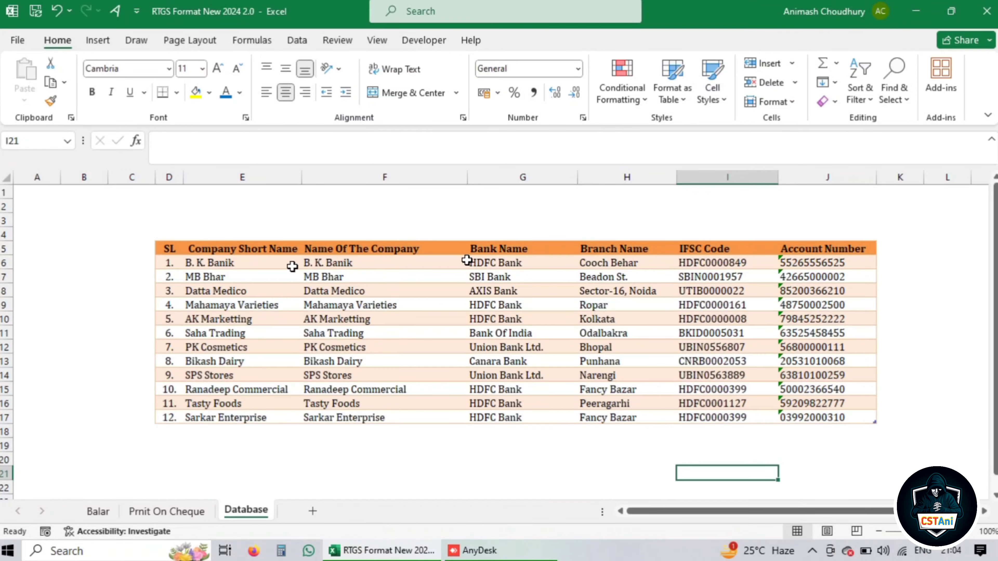
left_click(328, 263)
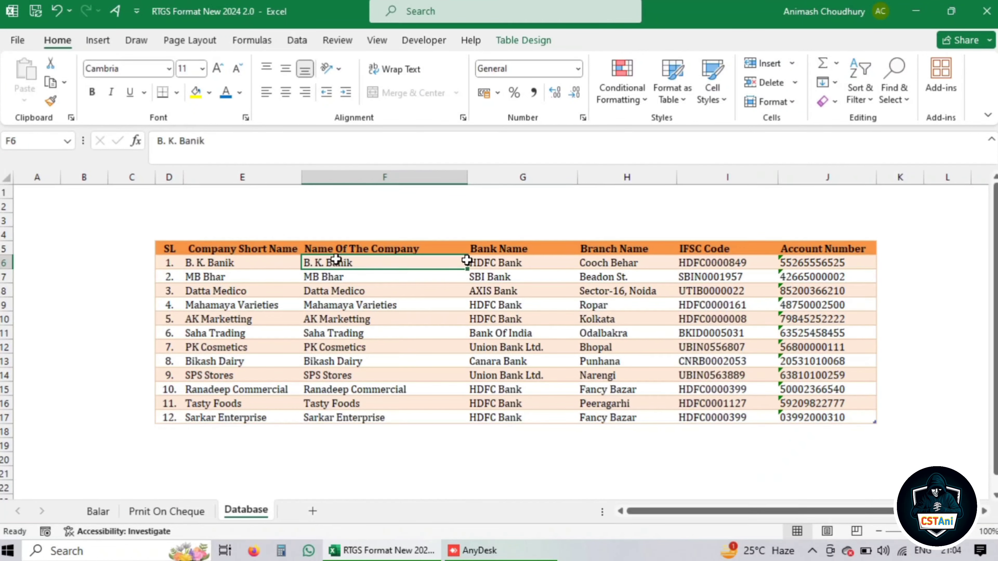
double_click(312, 263)
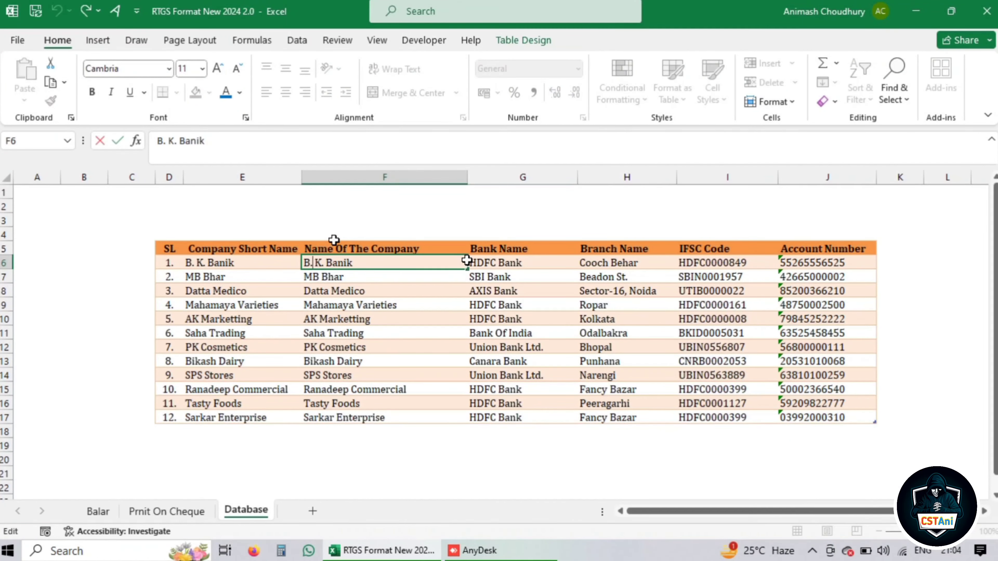
key("BackSpace")
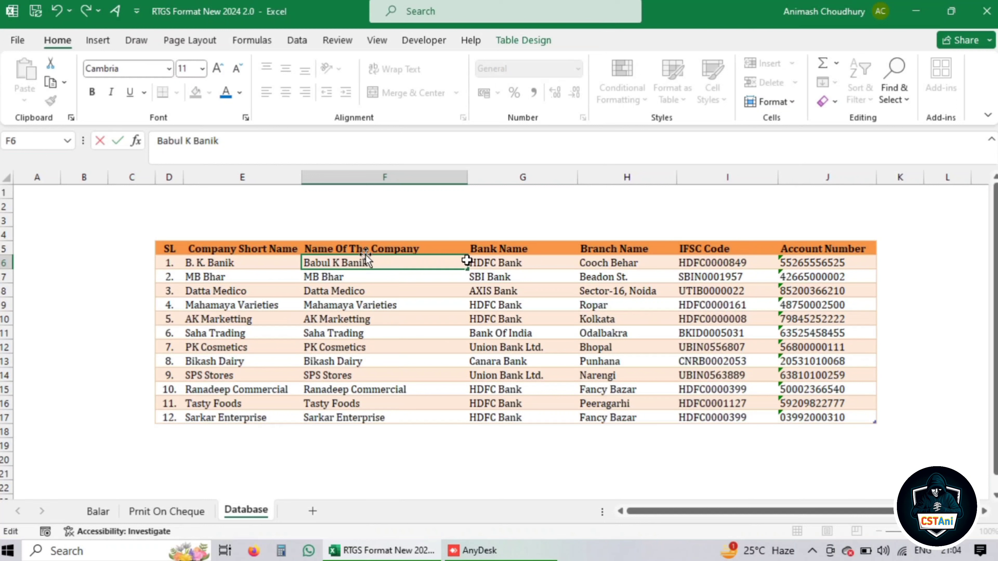
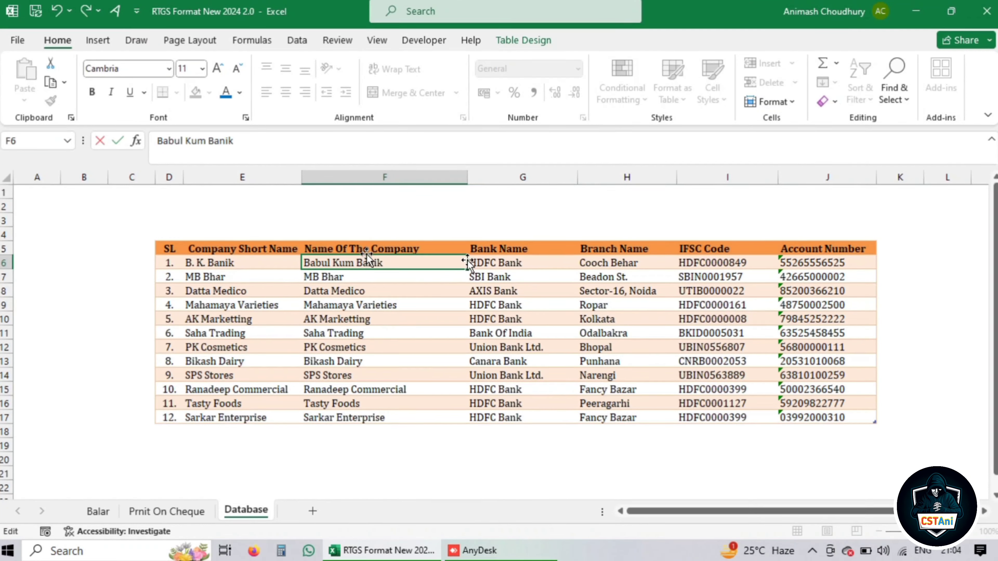
left_click(496, 470)
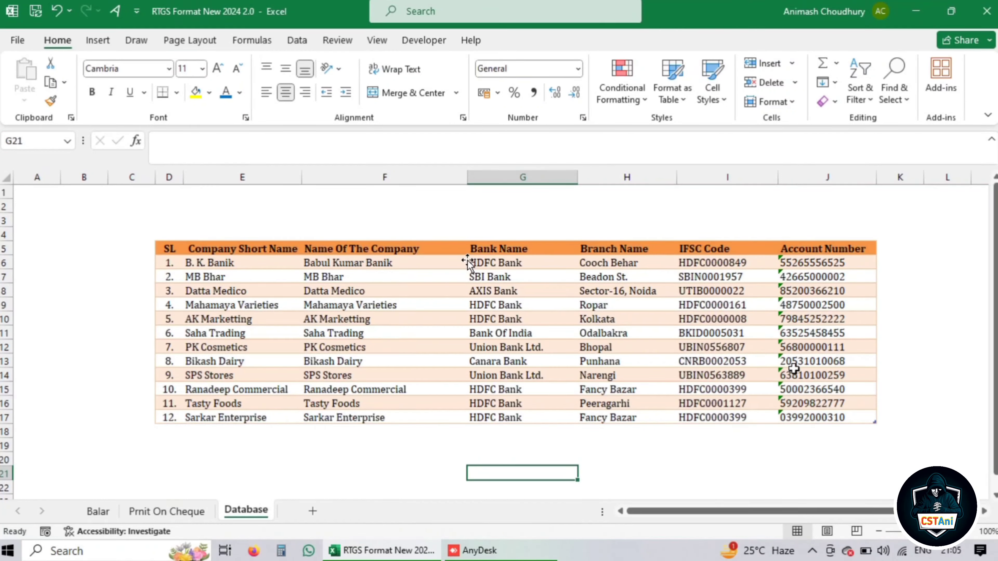
On the Balar sheet, pick the edited beneficiary in B12, filling HDFC Bank and Cooch Behar
left_click(97, 512)
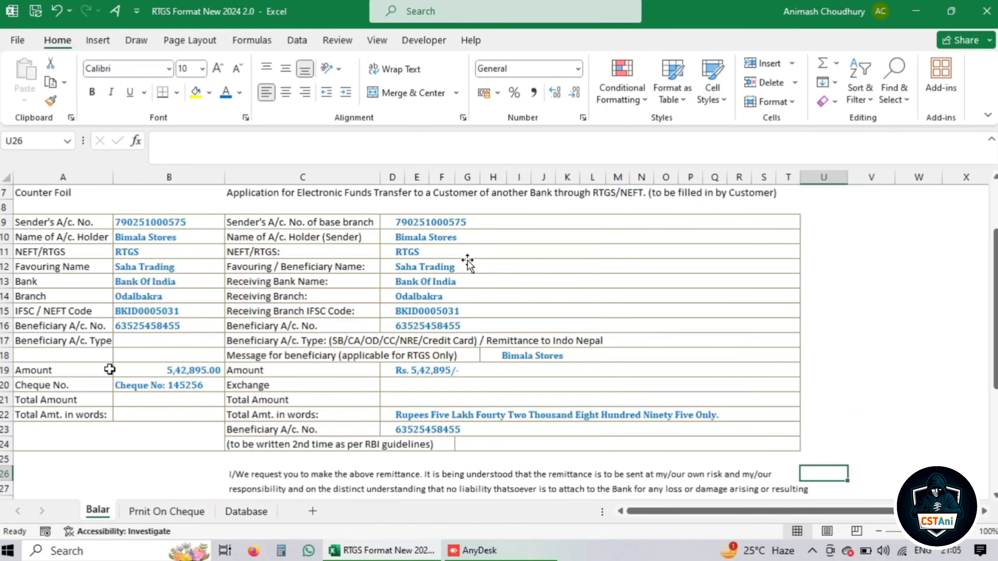
left_click(145, 241)
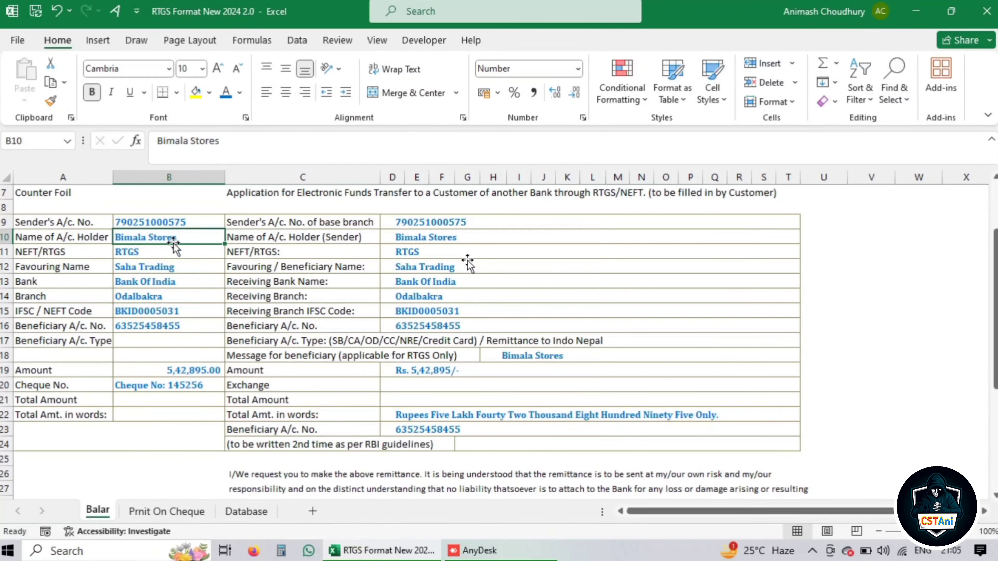
left_click(145, 271)
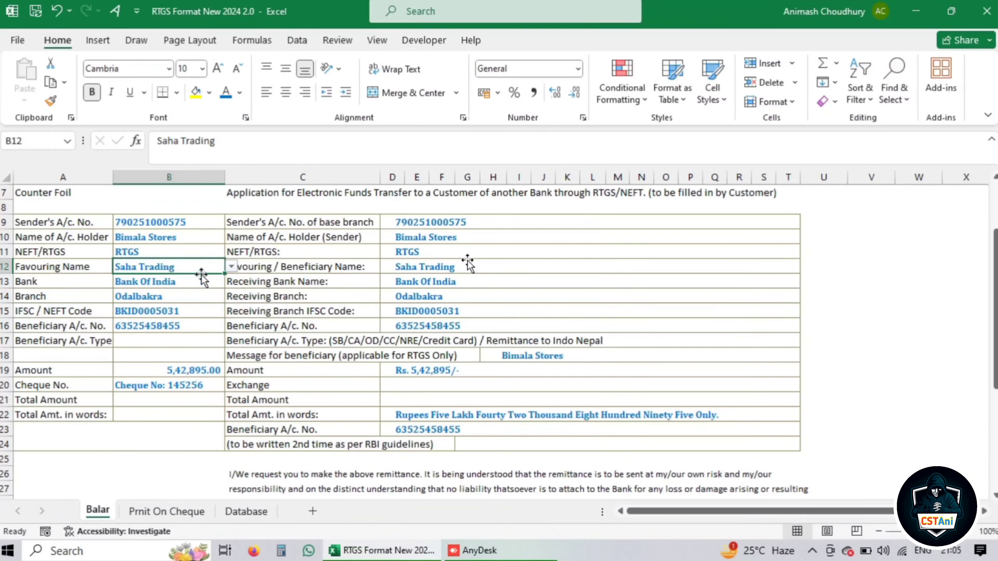
left_click(233, 269)
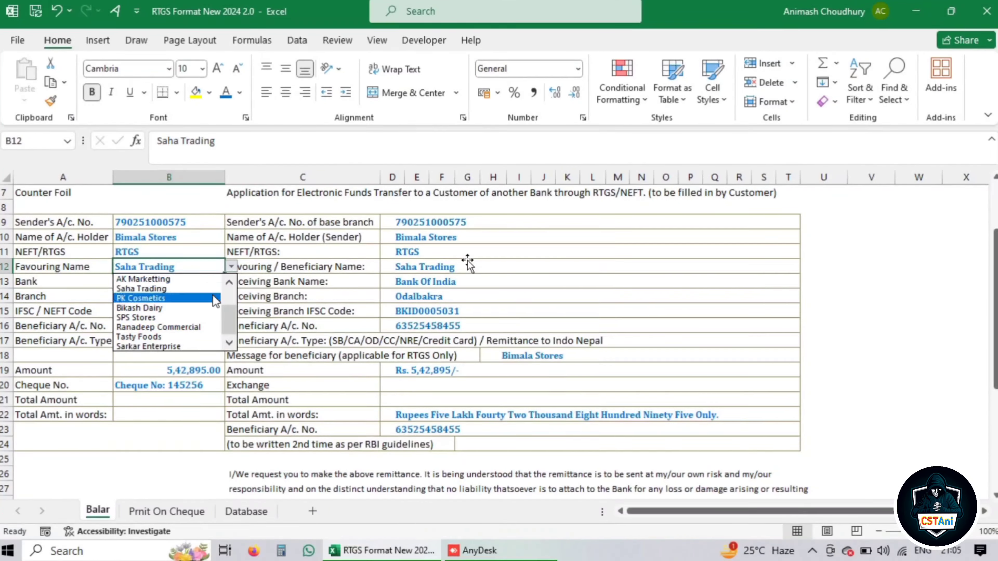
left_click_drag(228, 315, 225, 289)
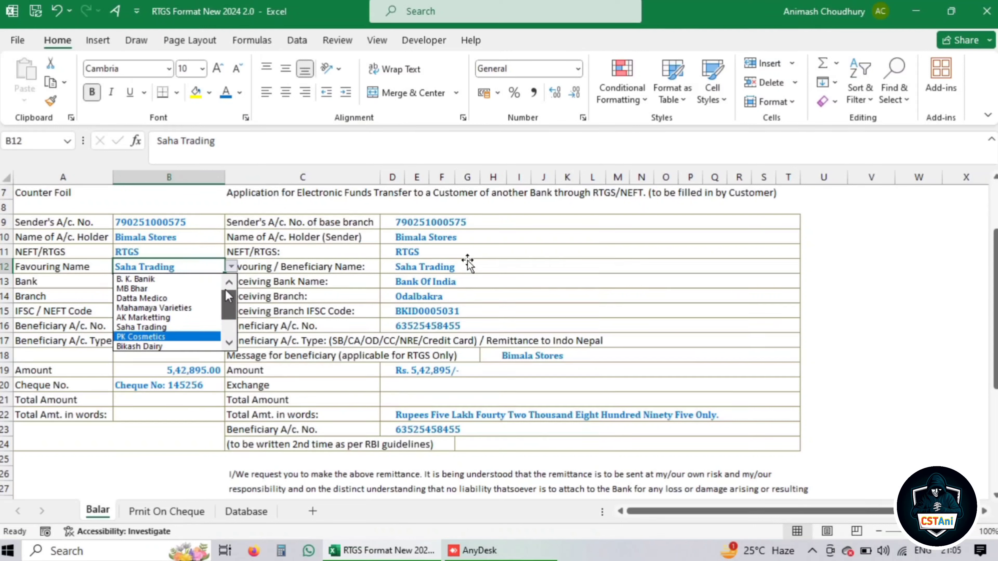
left_click(140, 279)
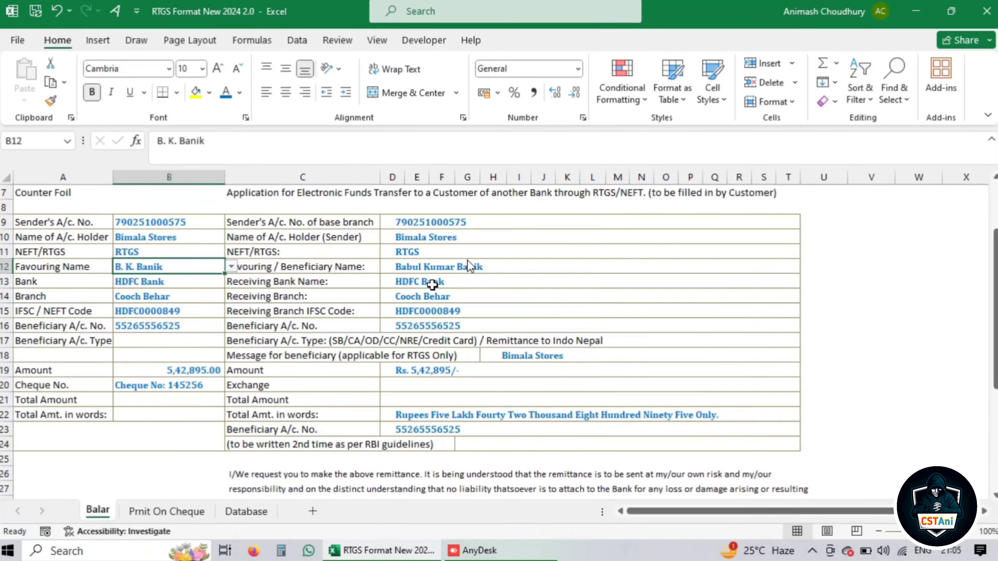
Check the VLOOKUP formulas behind the receiving bank and beneficiary full name
left_click(526, 280)
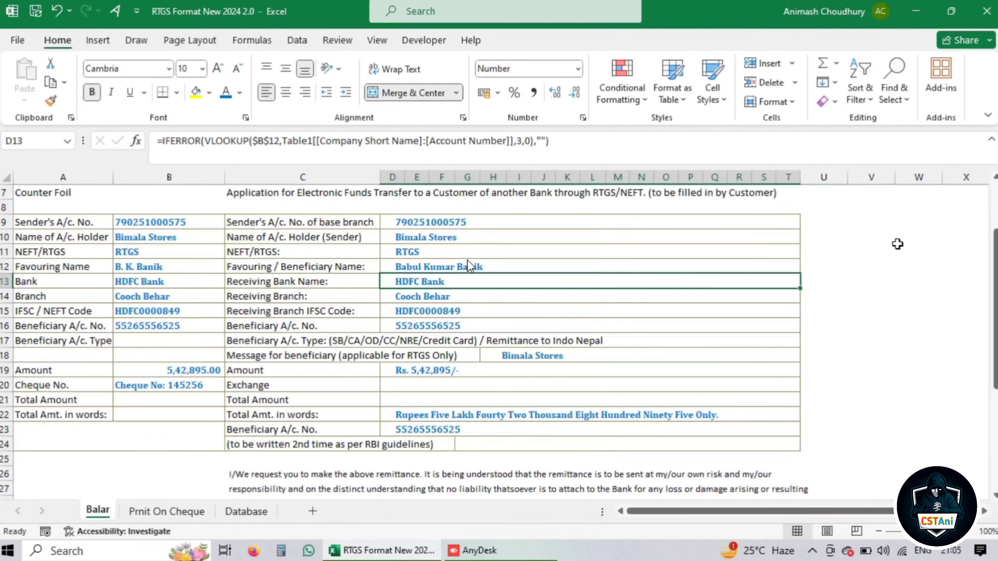
key("Up")
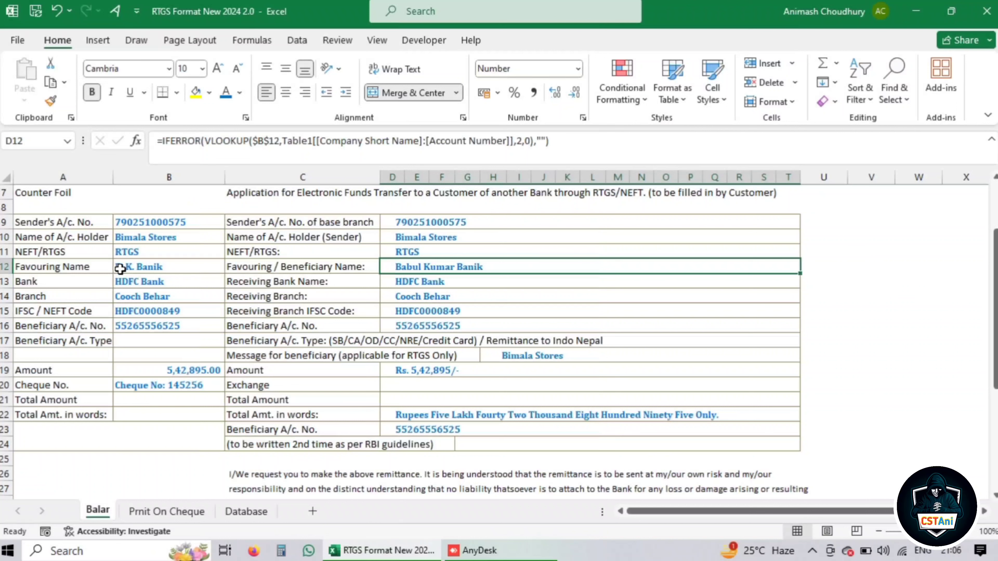
left_click(175, 267)
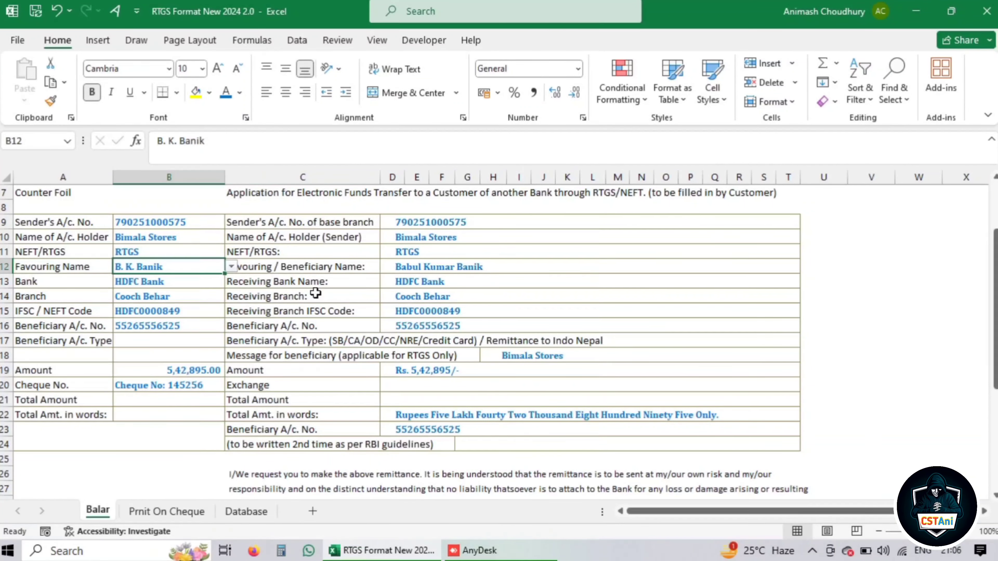
Replace the main date in F3 with =TODAY()
scroll(316, 293, "up", 2)
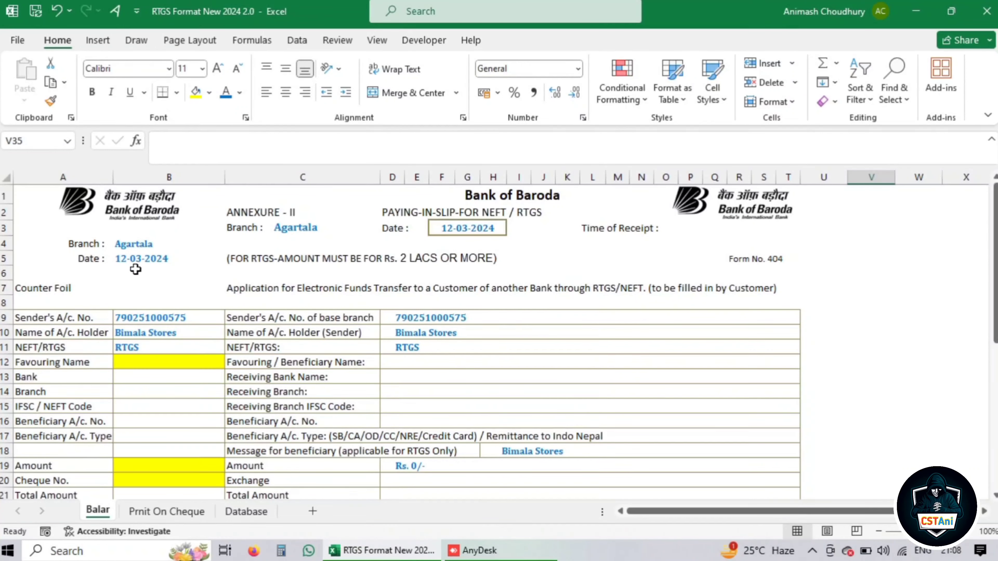
left_click(138, 260)
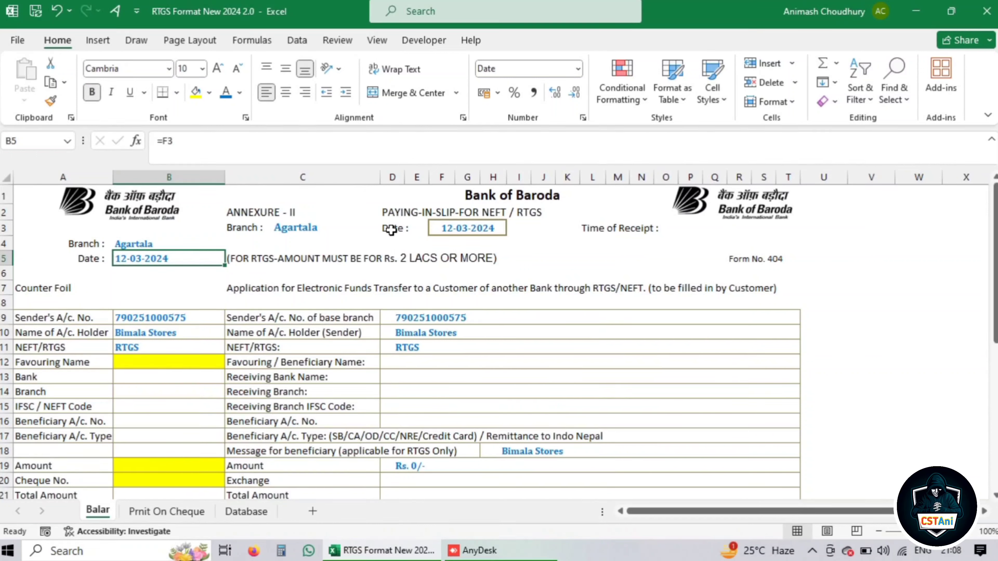
left_click(456, 226)
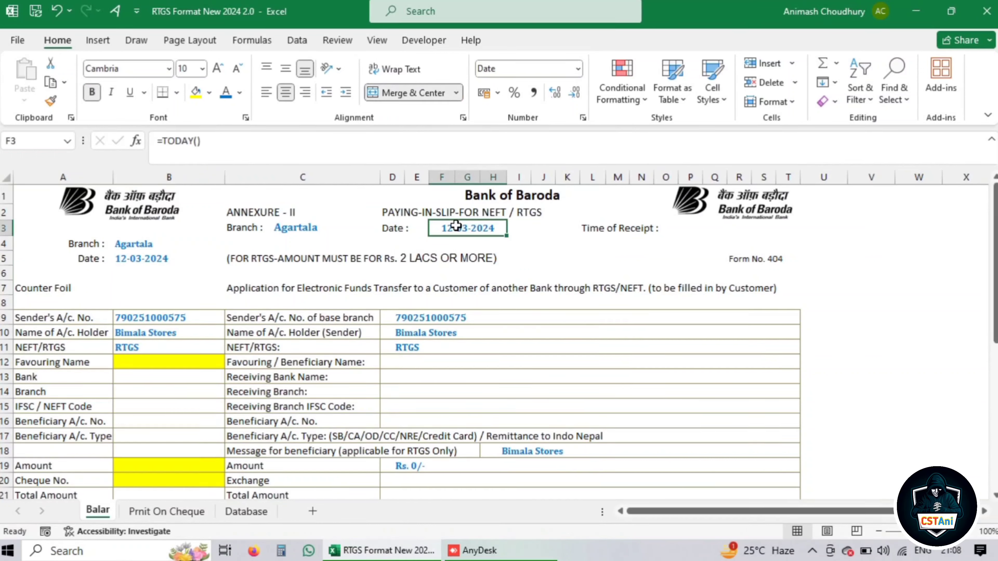
key("Delete")
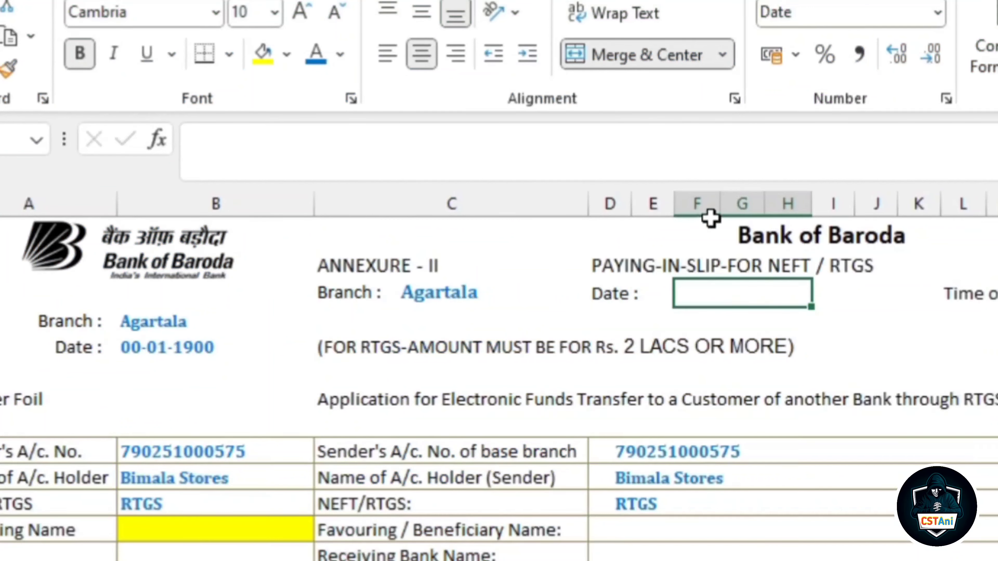
type("=")
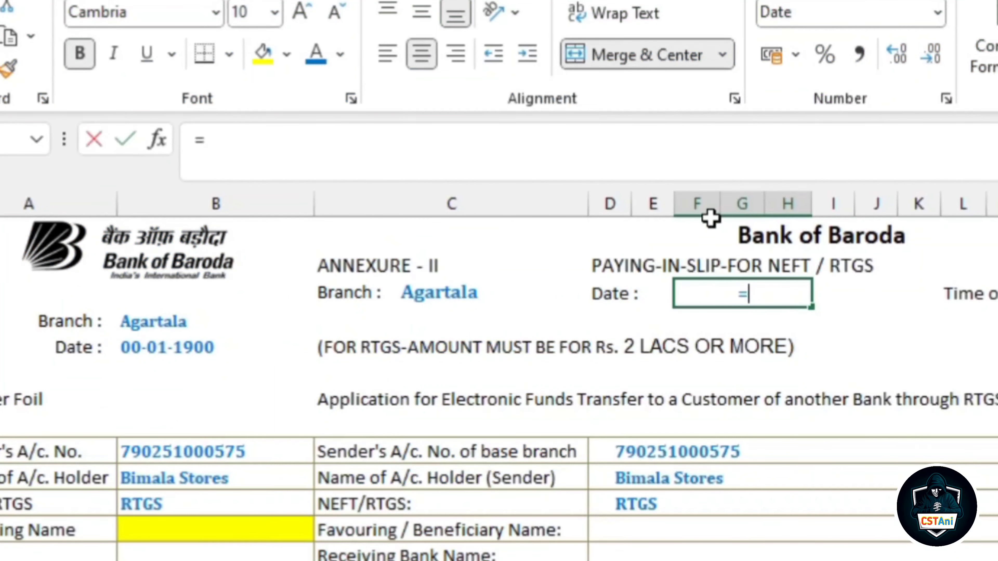
type("today")
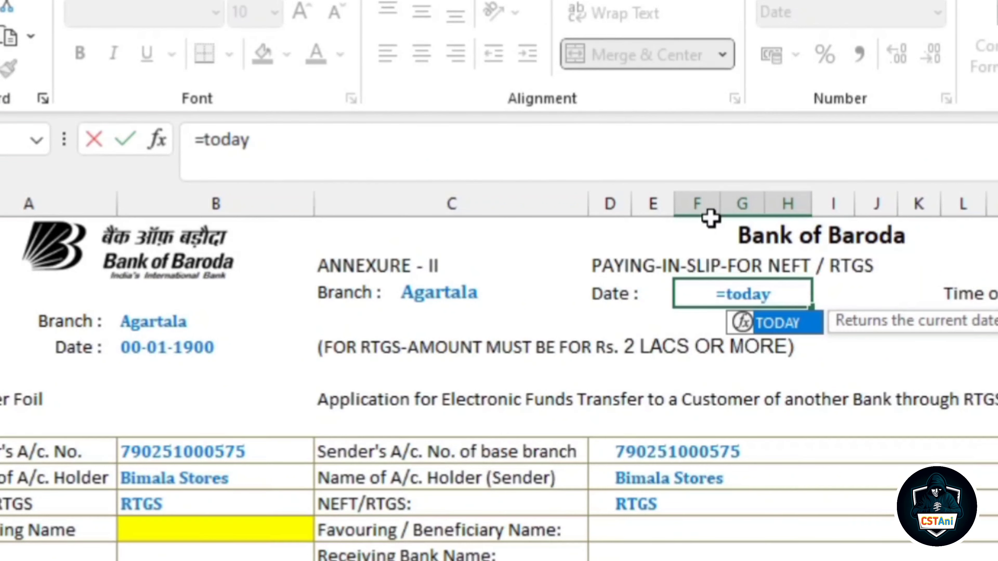
double_click(777, 330)
type(")")
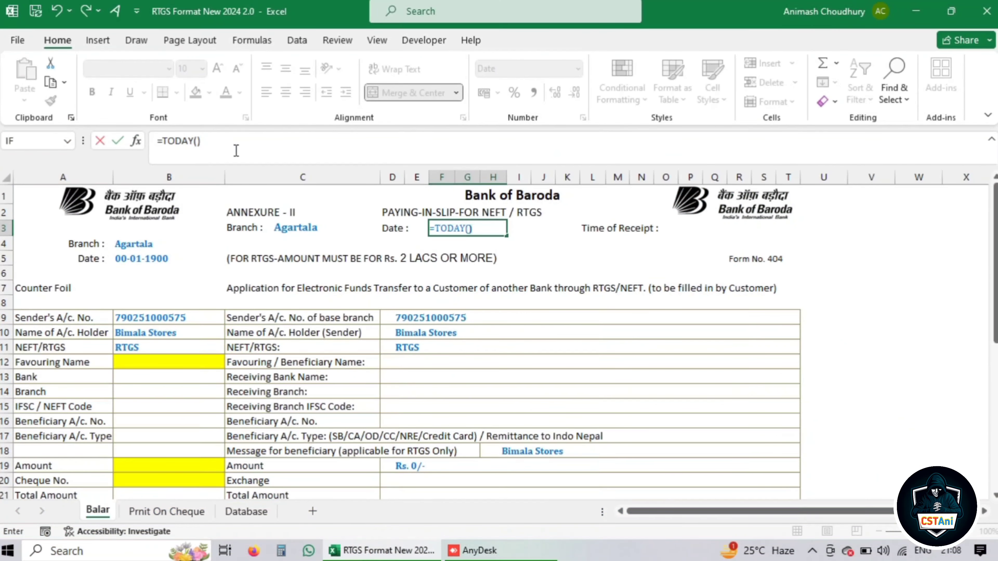
key("Return")
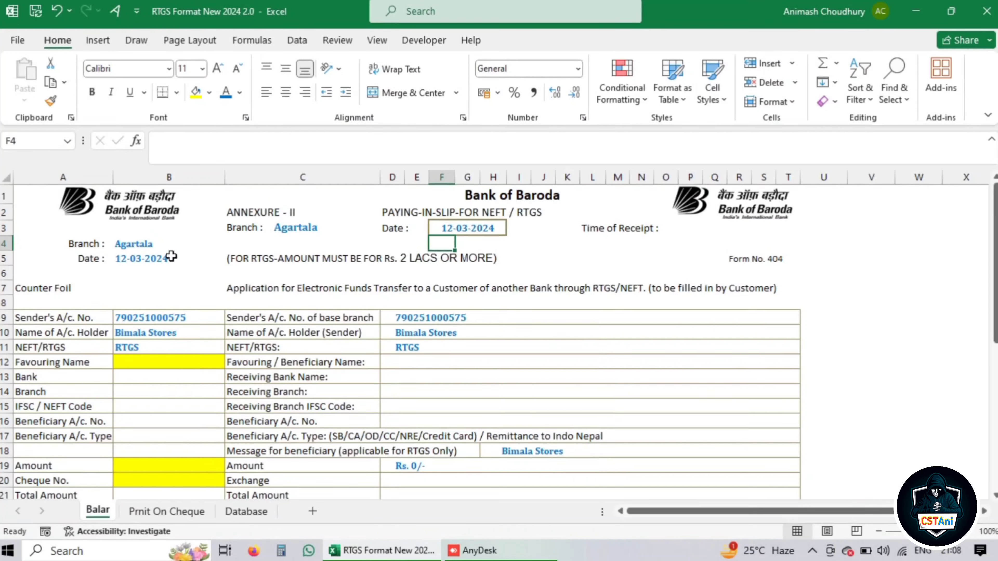
Link the counter-foil date in B5 to the main date with =F3
left_click(151, 257)
key("Delete")
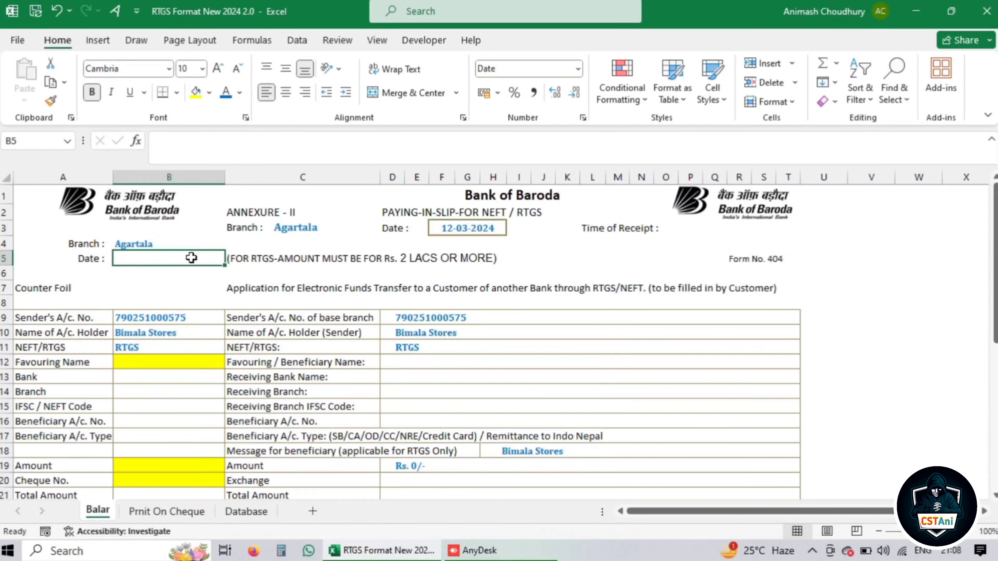
type("=")
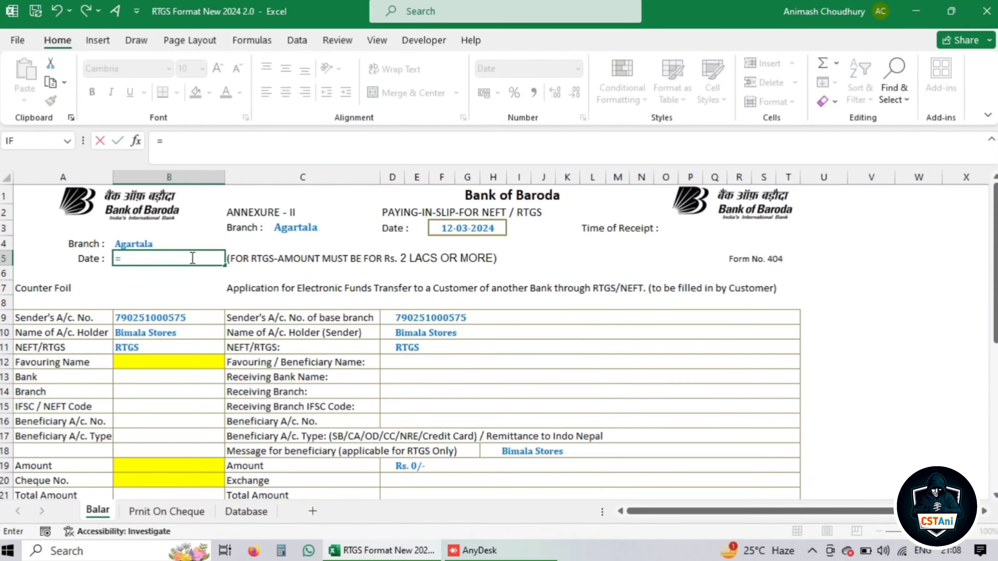
left_click(456, 231)
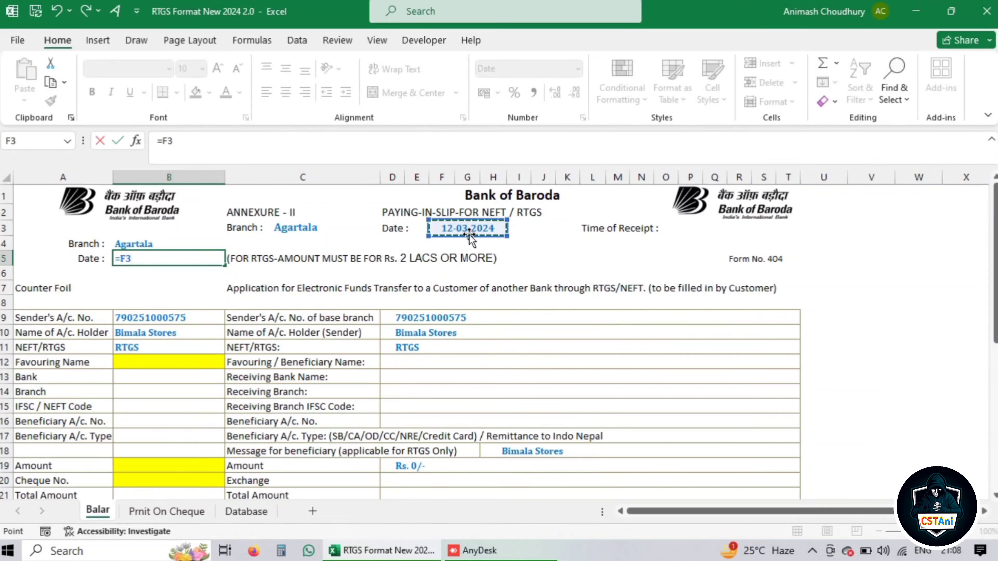
key("Return")
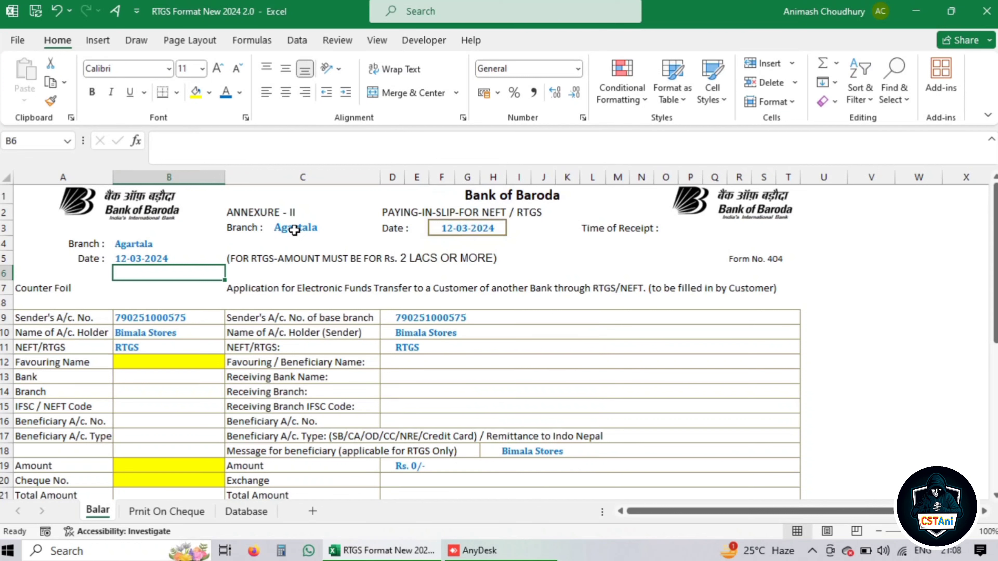
Clear the right-hand sender details in rows 9 to 11
scroll(294, 230, "down", 1)
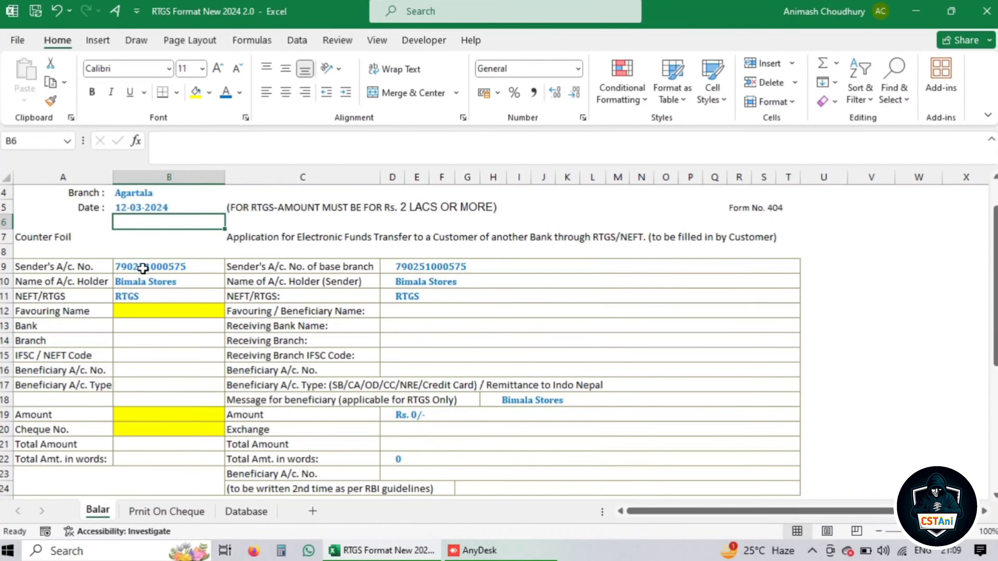
left_click_drag(143, 269, 139, 294)
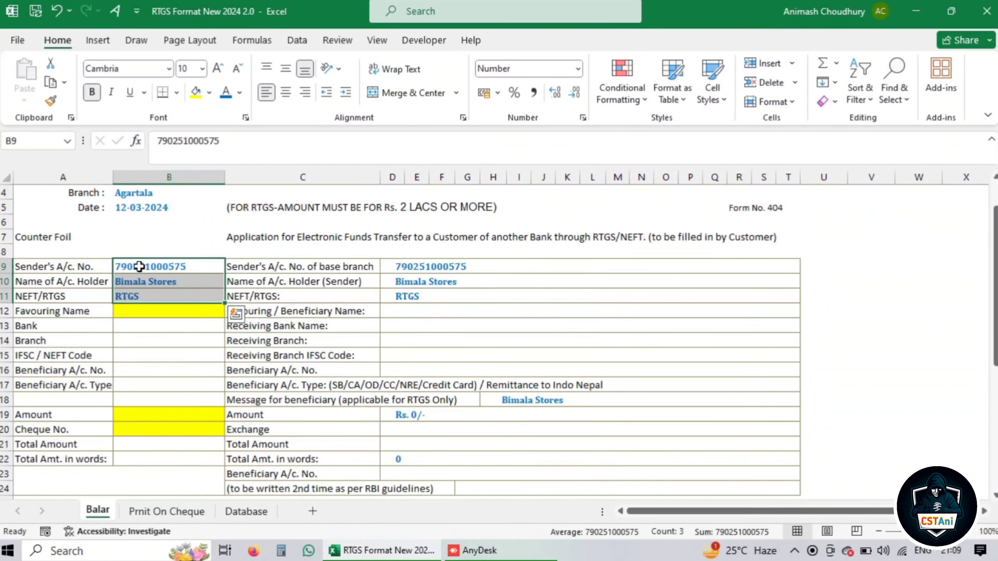
left_click(149, 313)
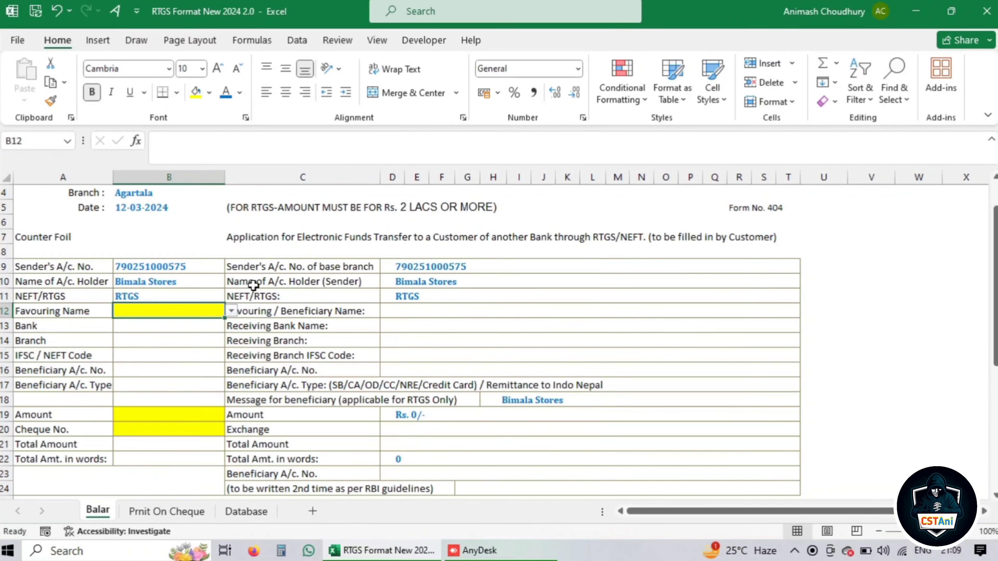
left_click_drag(401, 270, 402, 297)
key("Delete")
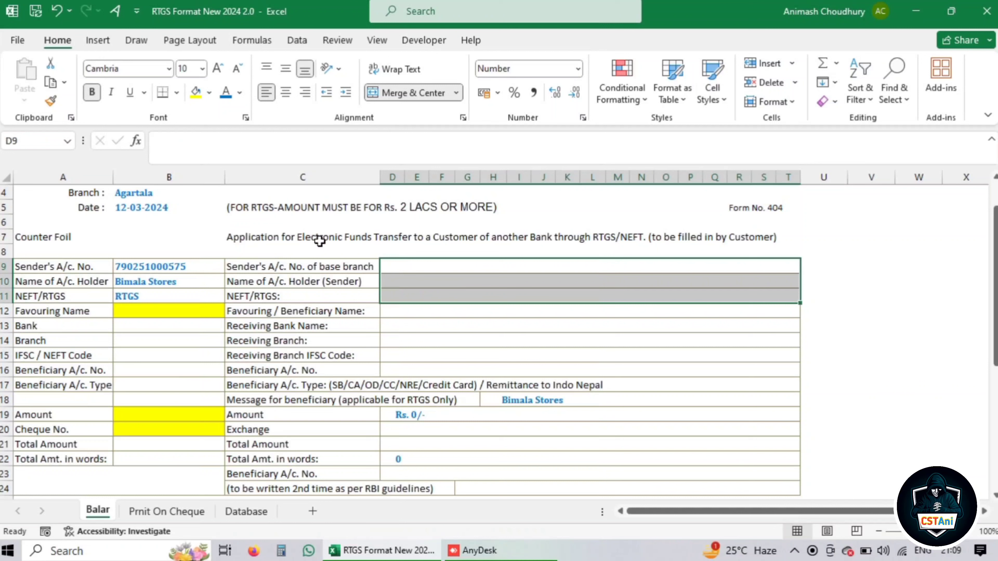
Link D9, D10 and D11 to B9, B10 and B11 with formulas
left_click(432, 264)
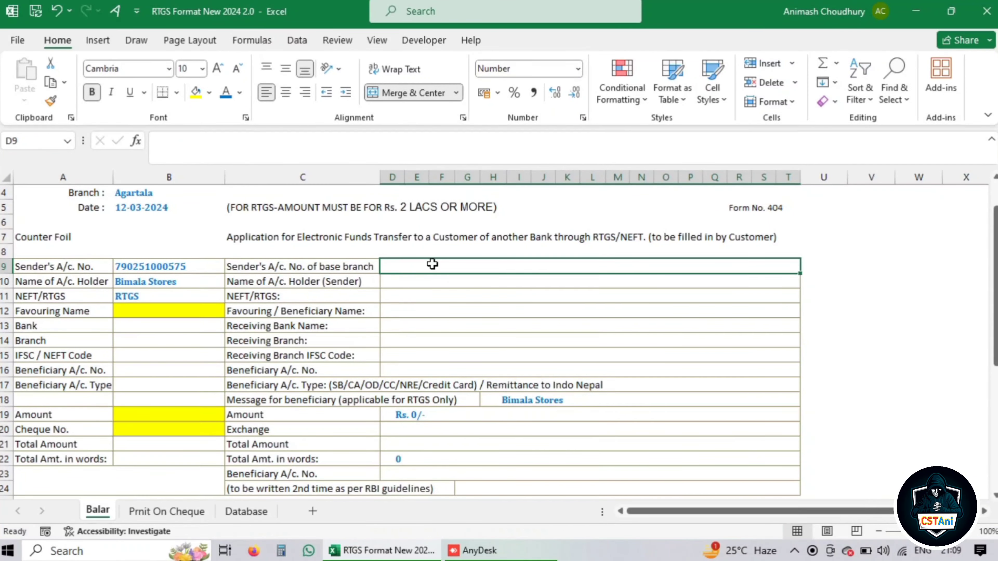
type("=")
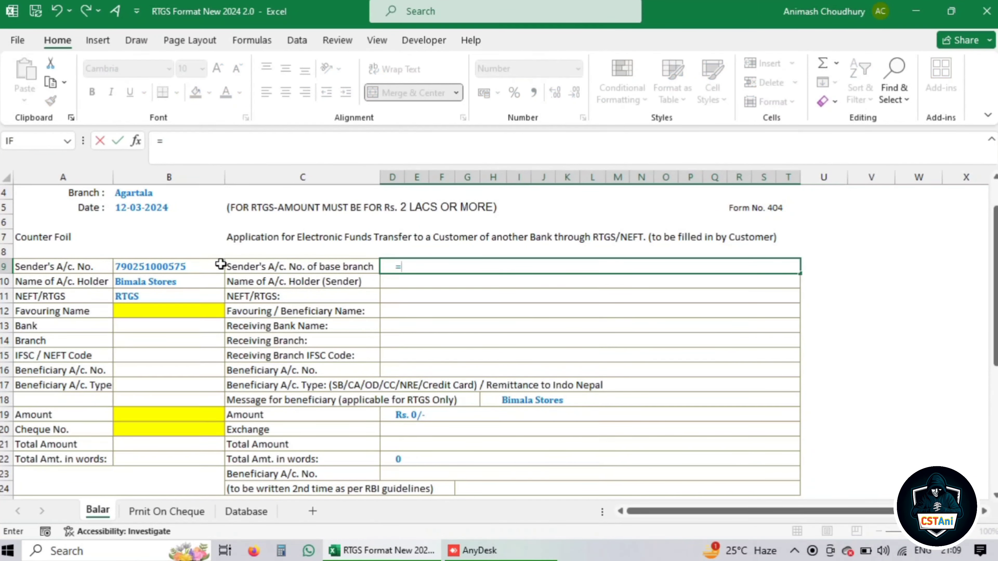
left_click(199, 263)
key("Return")
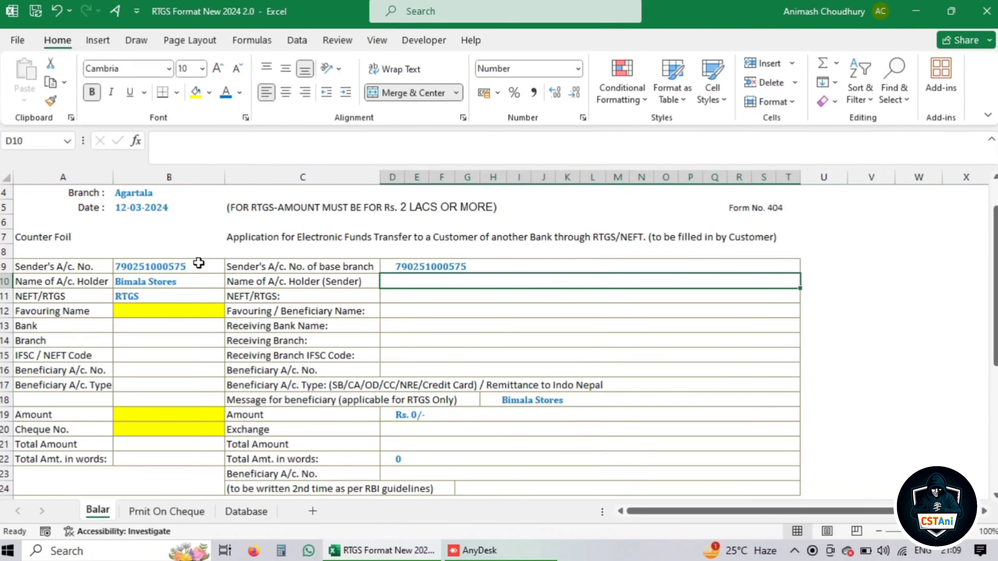
type("=")
left_click(172, 285)
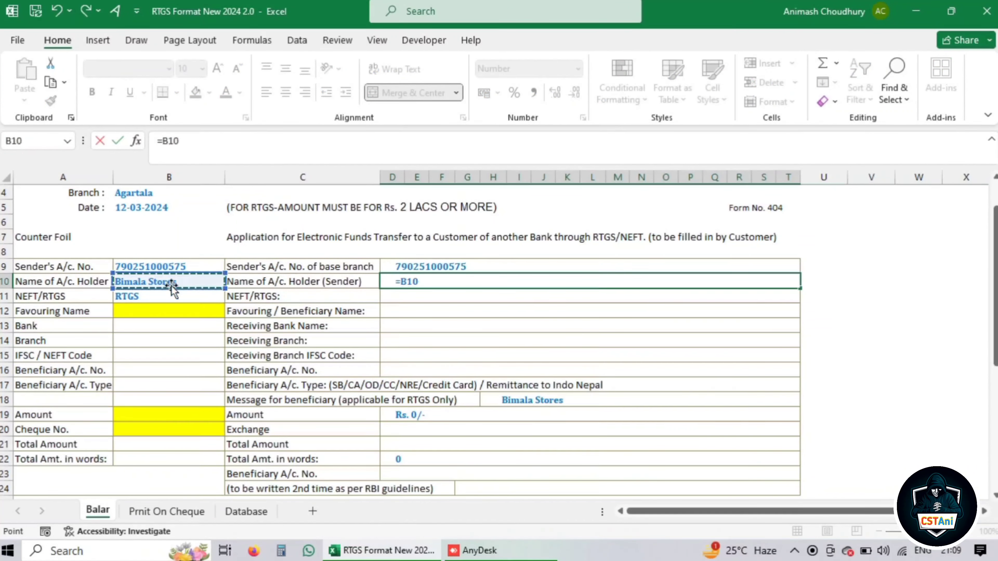
key("Return")
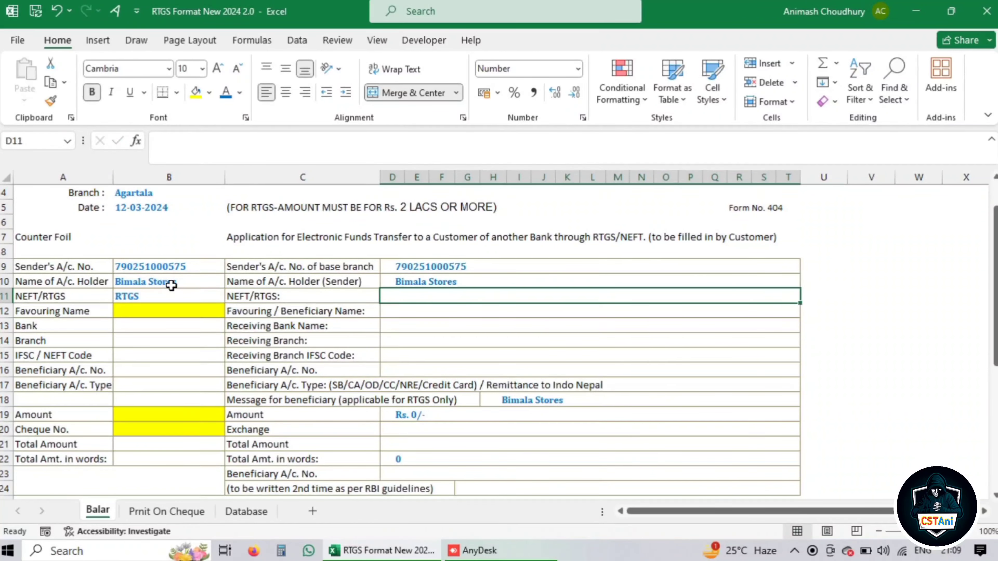
type("=")
left_click(153, 295)
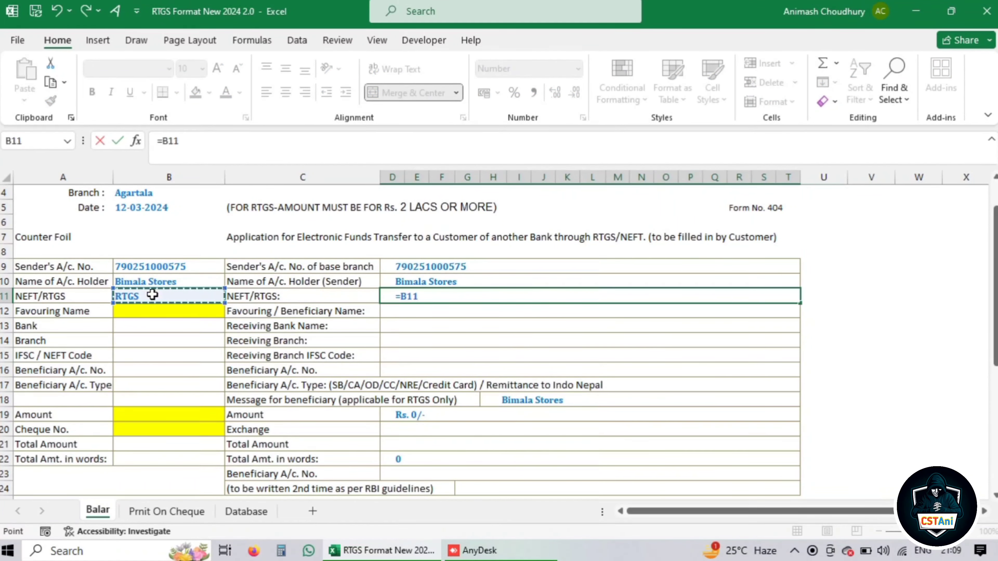
key("Return")
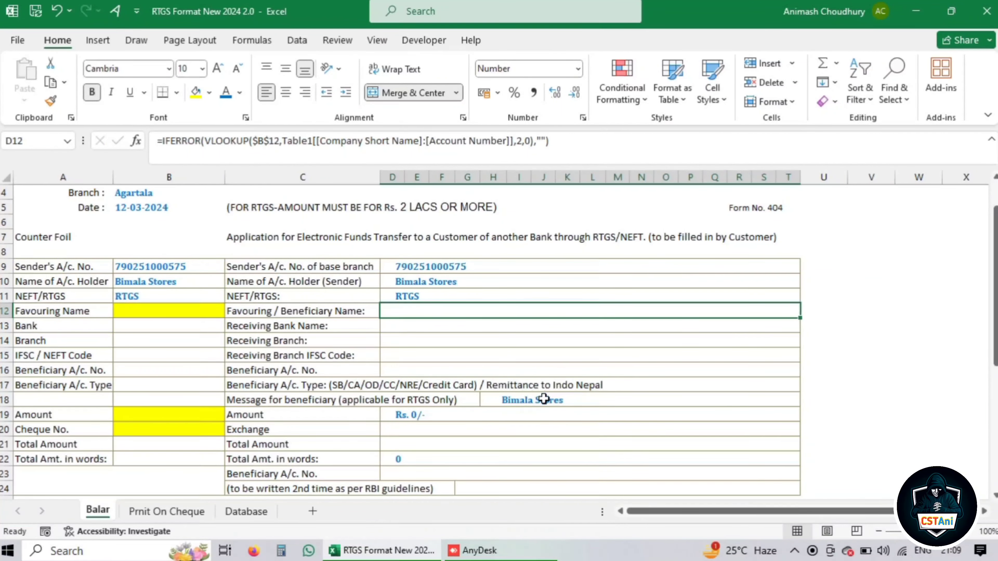
Re-confirm the =B10 formula in the merged message cell H18
left_click(531, 402)
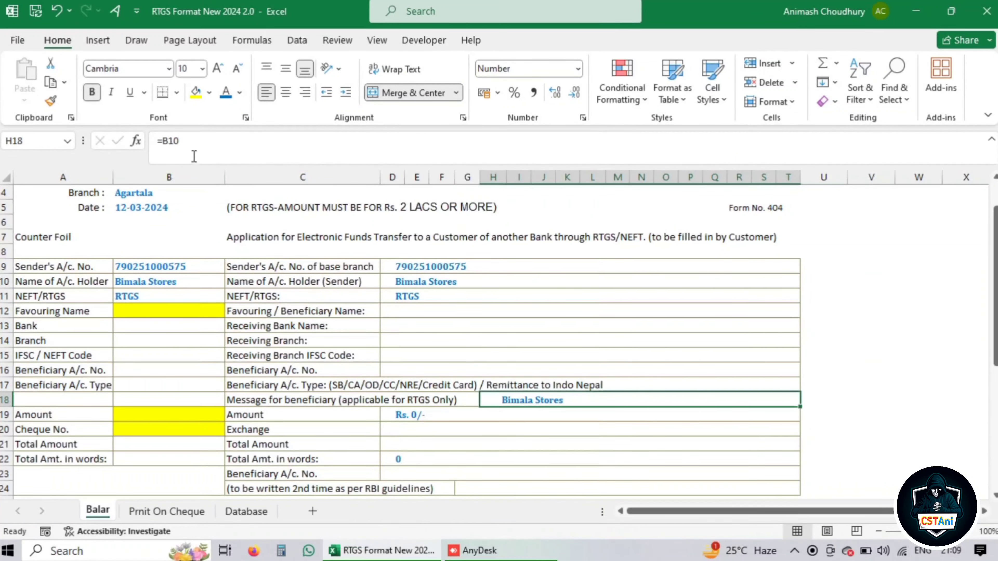
left_click(178, 141)
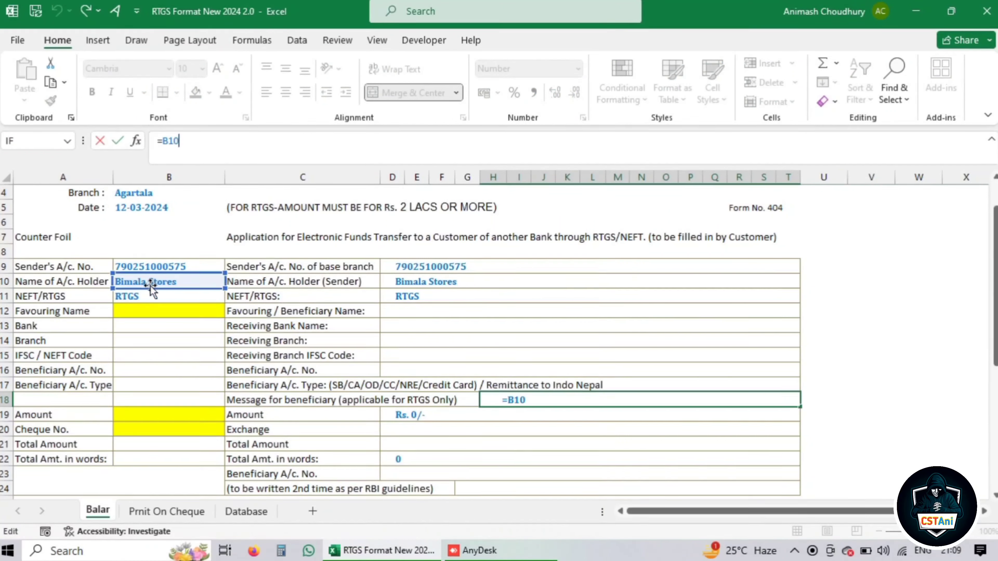
key("Return")
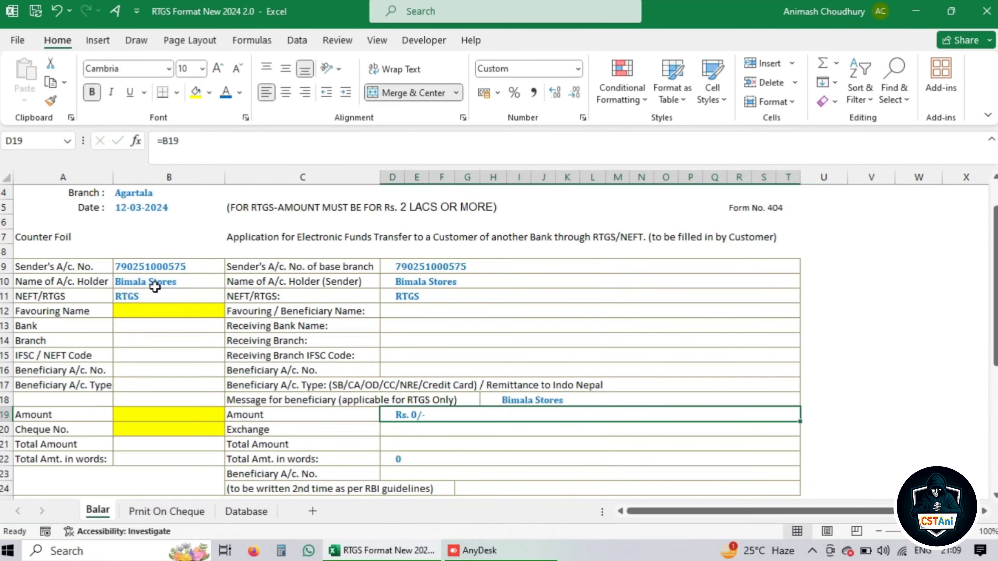
scroll(548, 450, "down", 4)
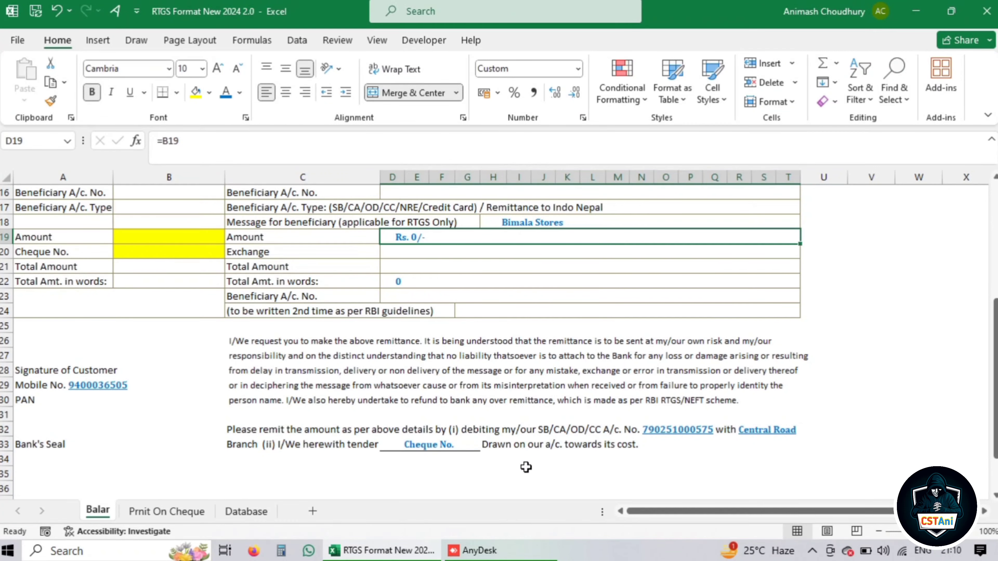
scroll(526, 466, "up", 2)
scroll(411, 424, "up", 2)
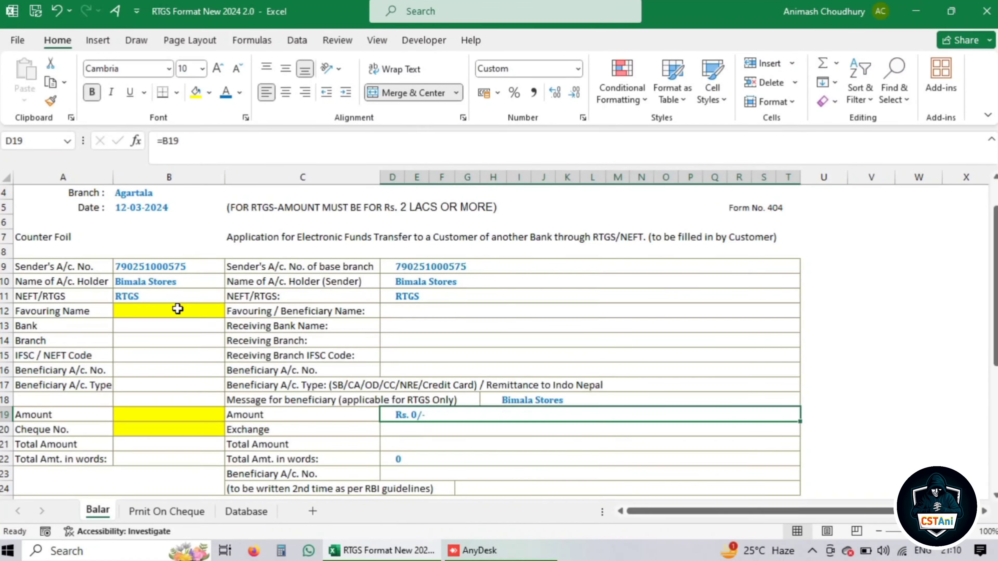
left_click(164, 311)
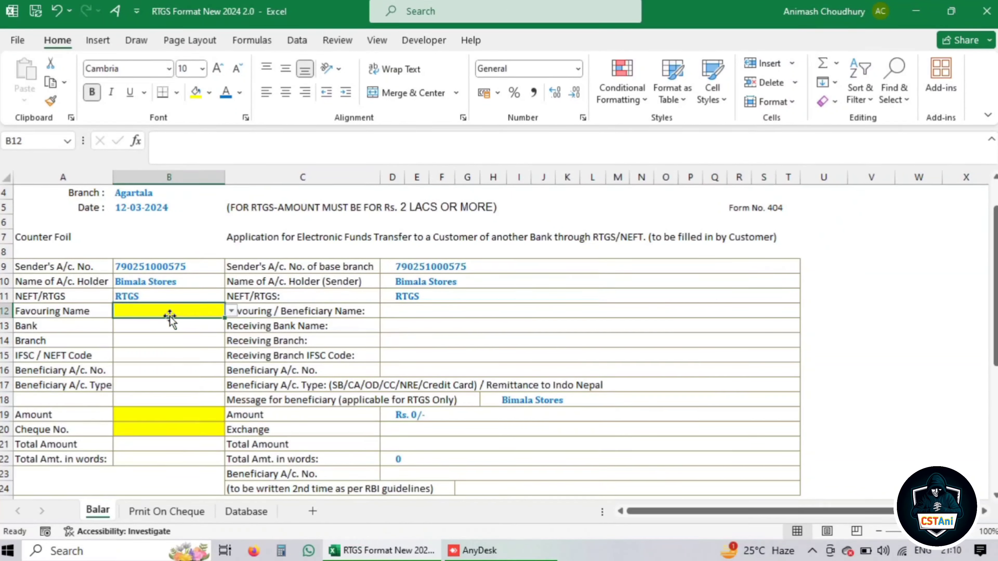
left_click(231, 312)
left_click(184, 354)
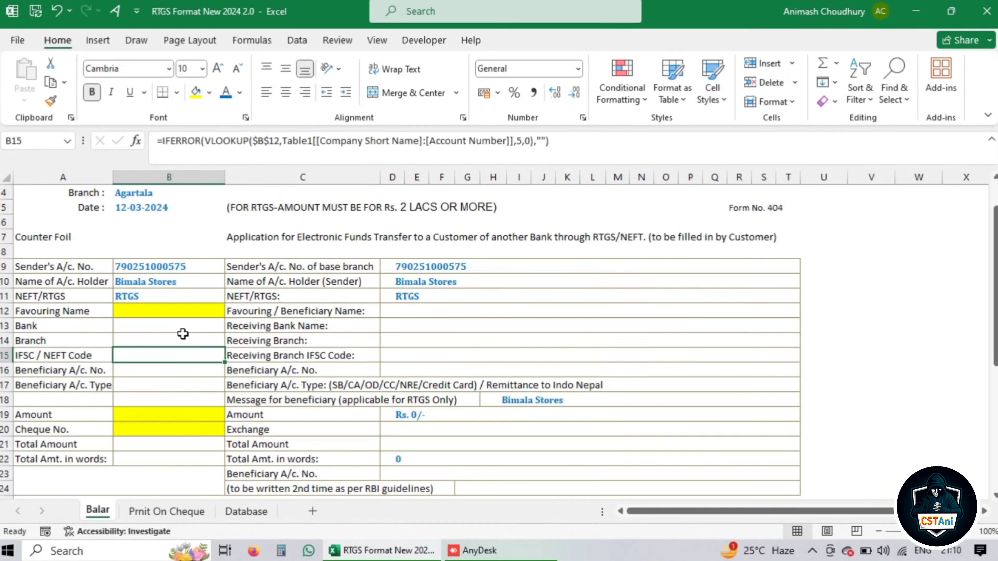
left_click(181, 313)
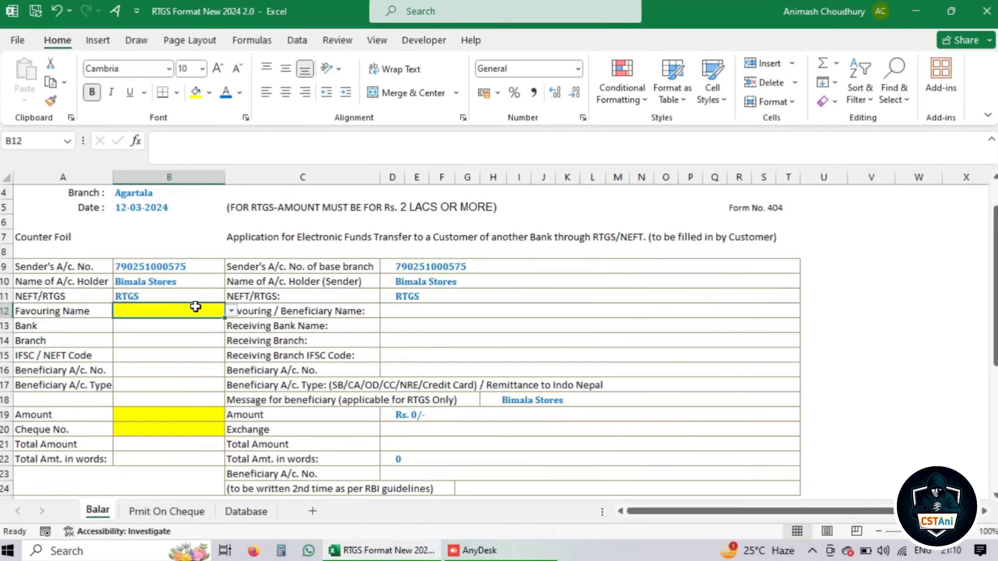
Add a formula rule =$B$12="" that fills B12 yellow
left_click(621, 103)
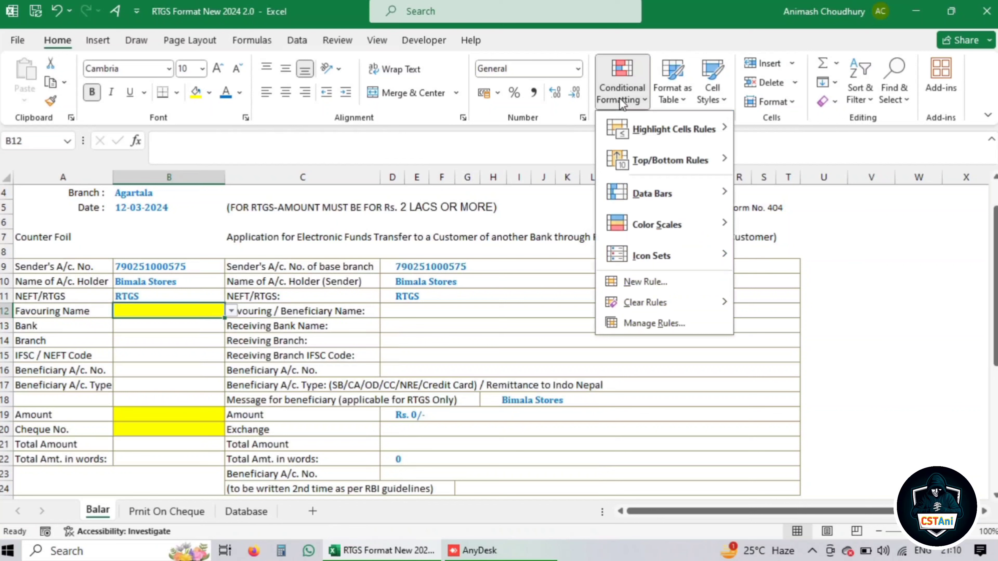
left_click(648, 282)
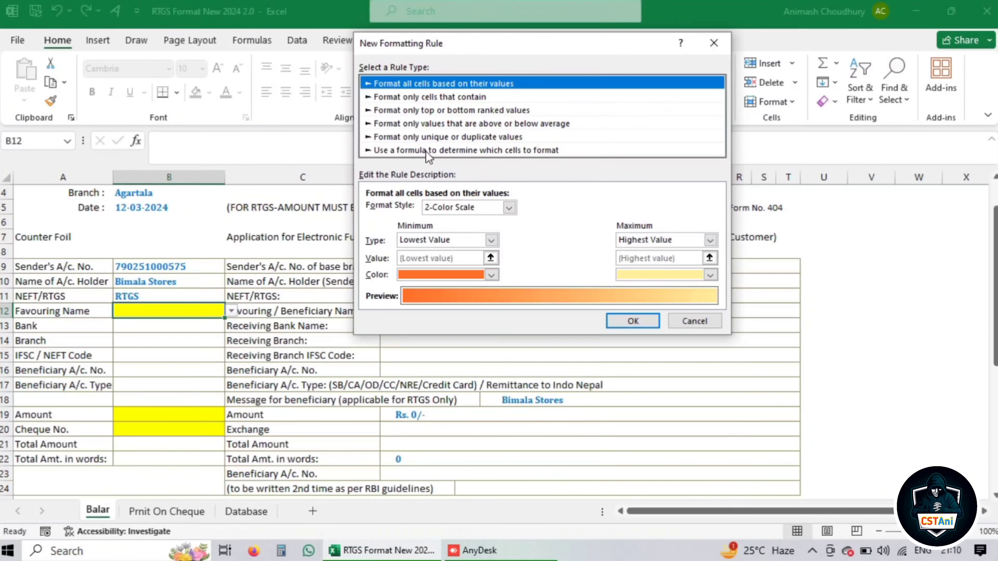
left_click(522, 151)
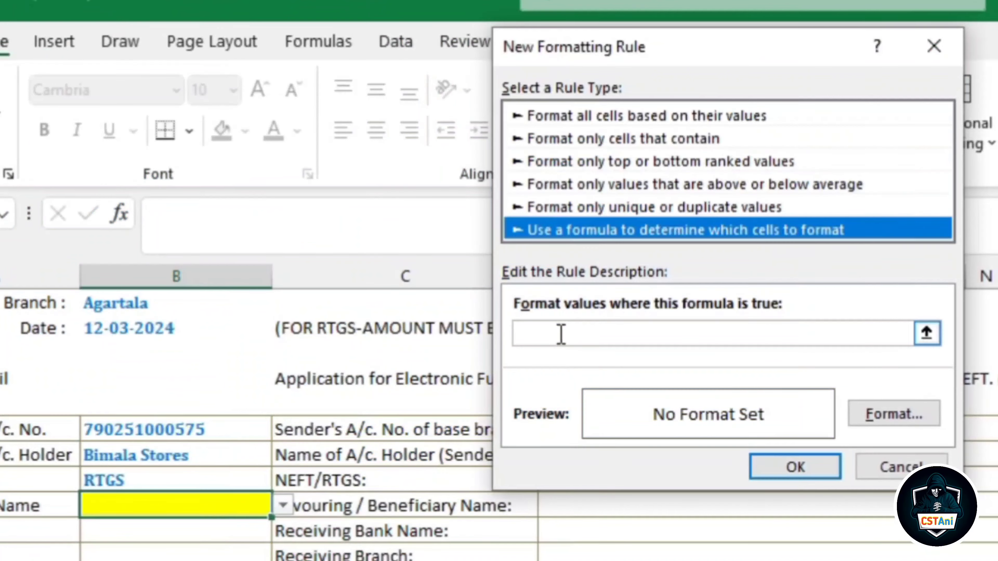
left_click(393, 211)
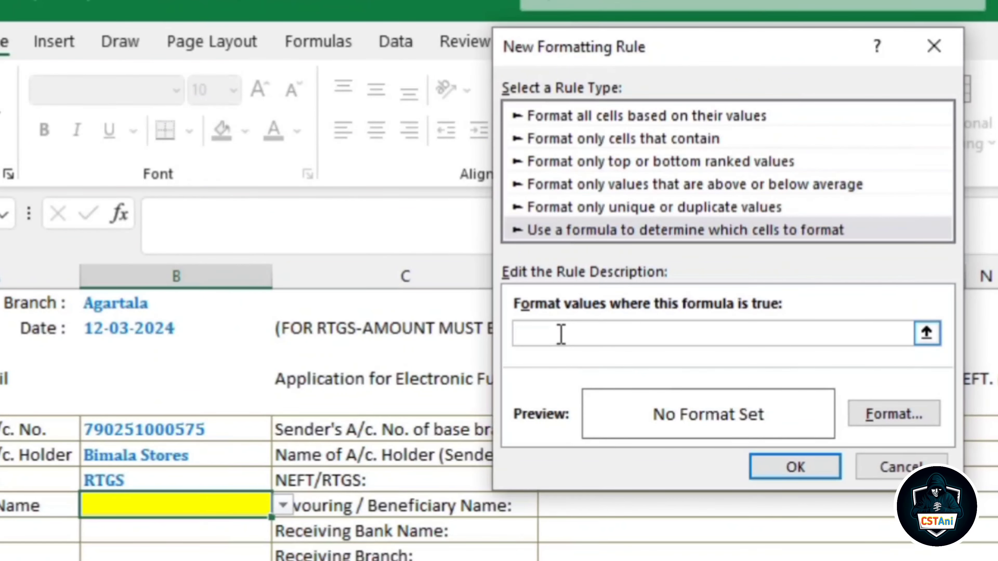
type("=")
left_click(201, 505)
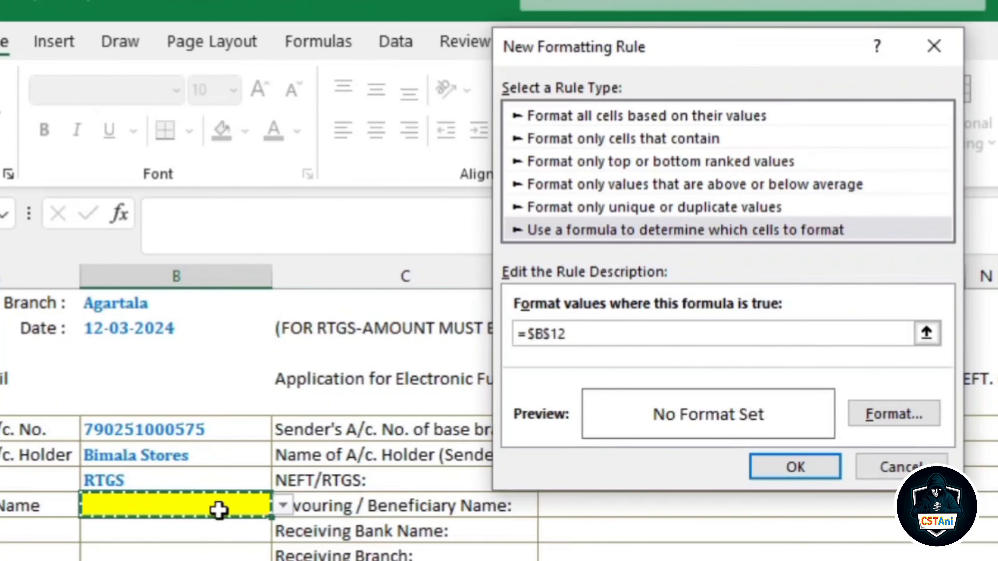
type("=")
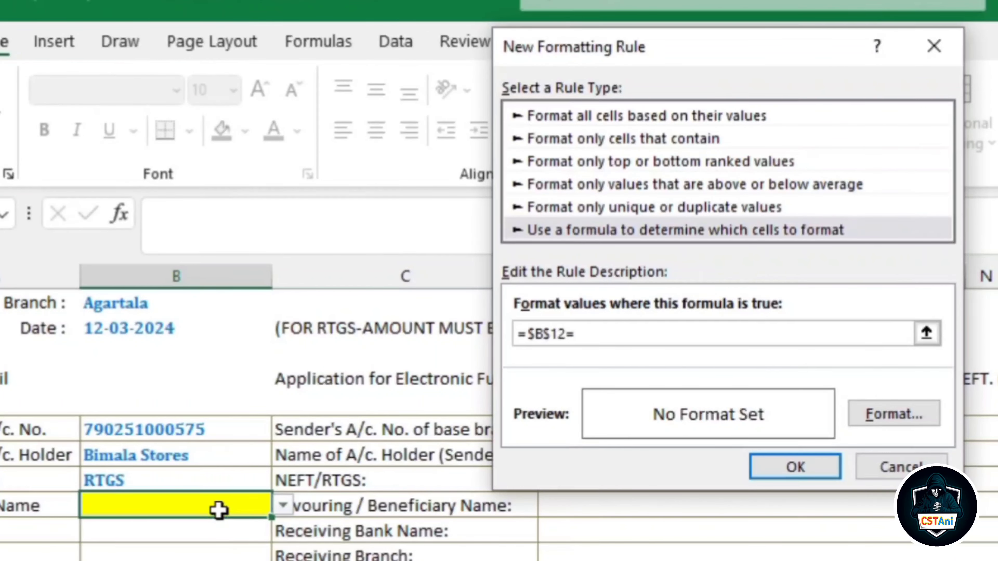
type("\"\"")
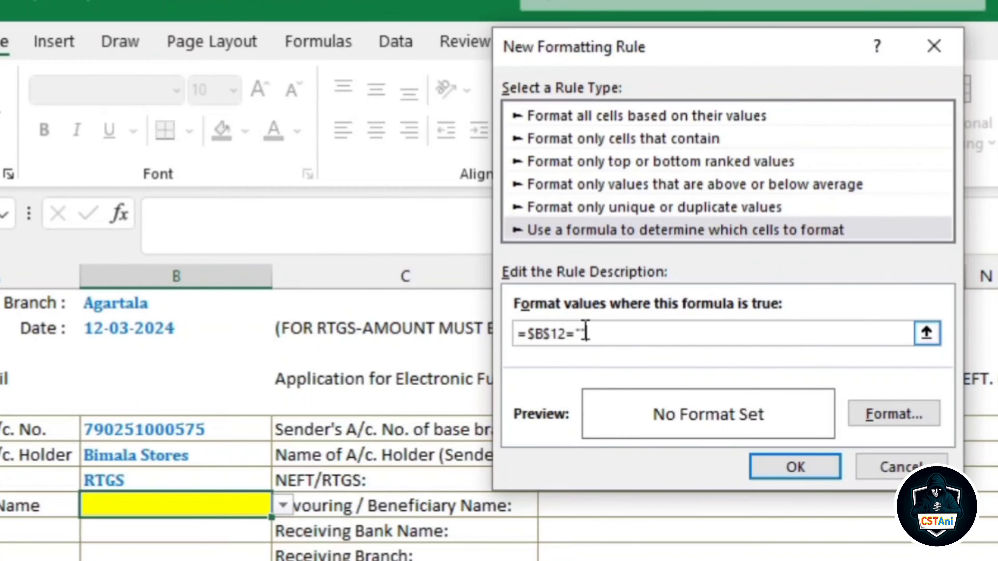
left_click(864, 416)
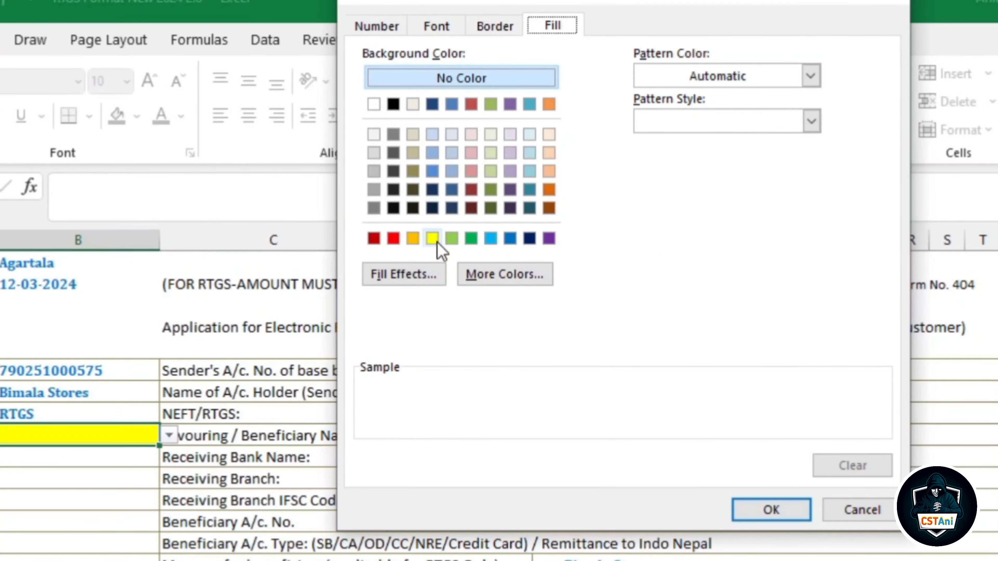
left_click(594, 277)
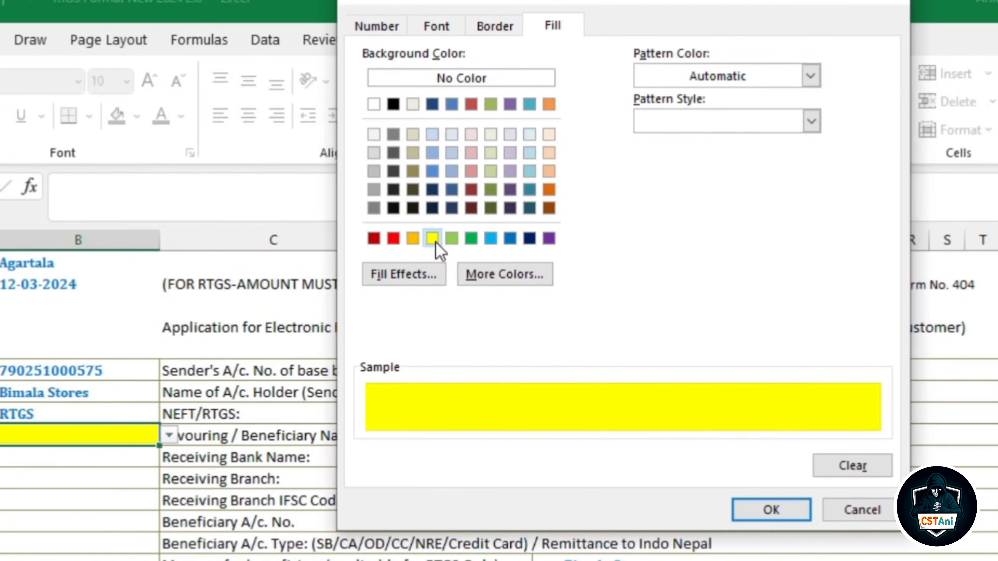
left_click(763, 510)
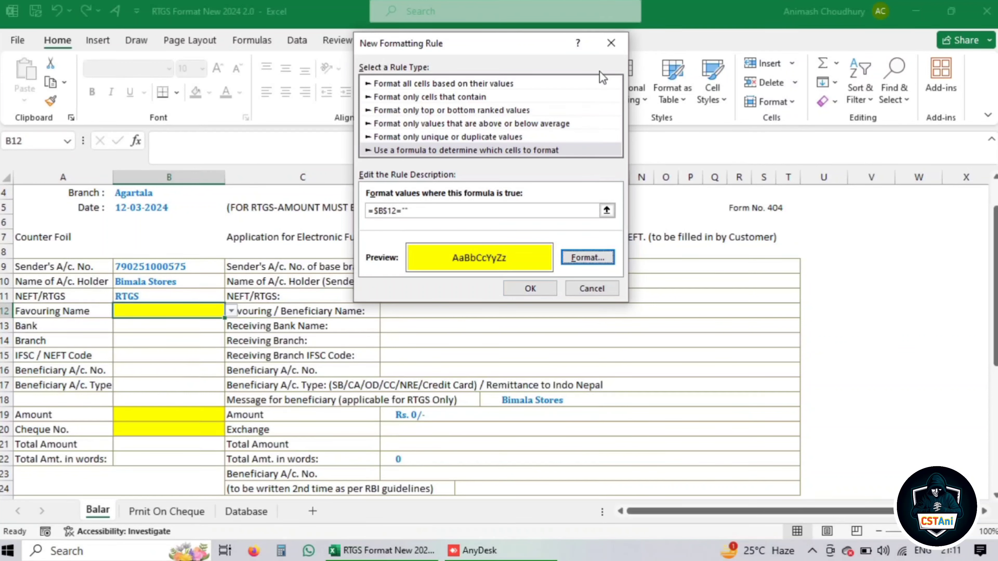
left_click(611, 44)
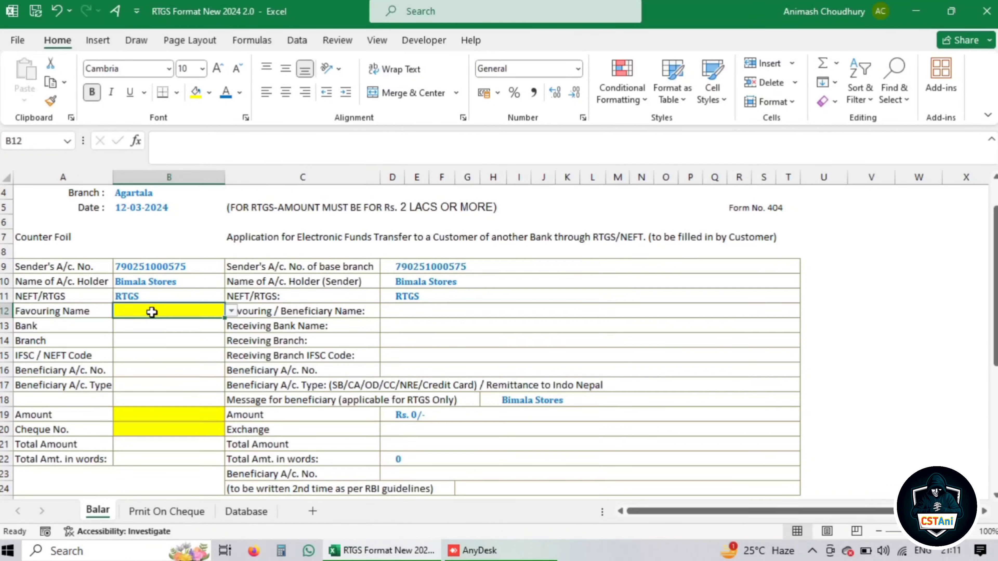
Test the highlight by choosing Datta Medico, clearing it, and checking the B19 and B20 shading
left_click(232, 311)
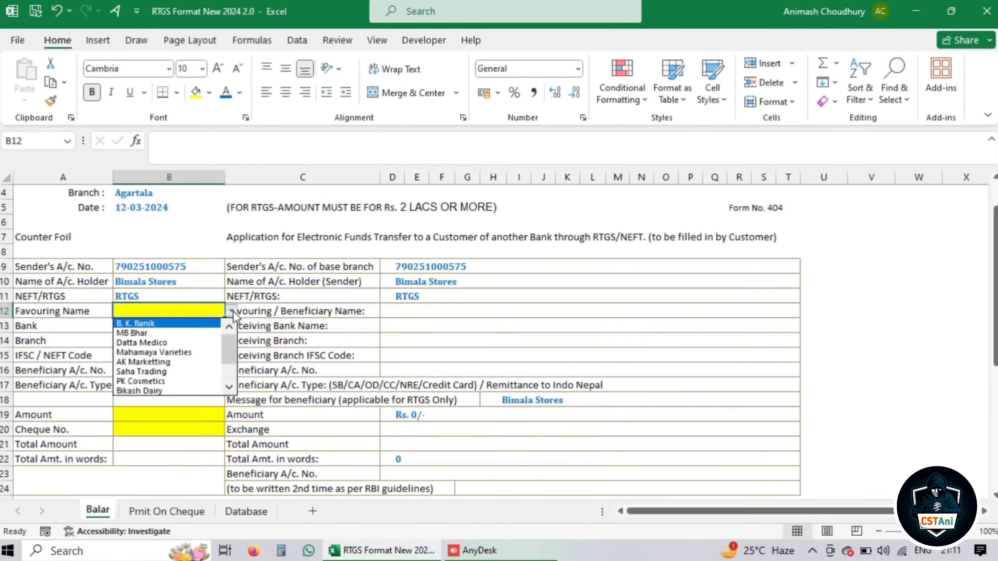
left_click(144, 343)
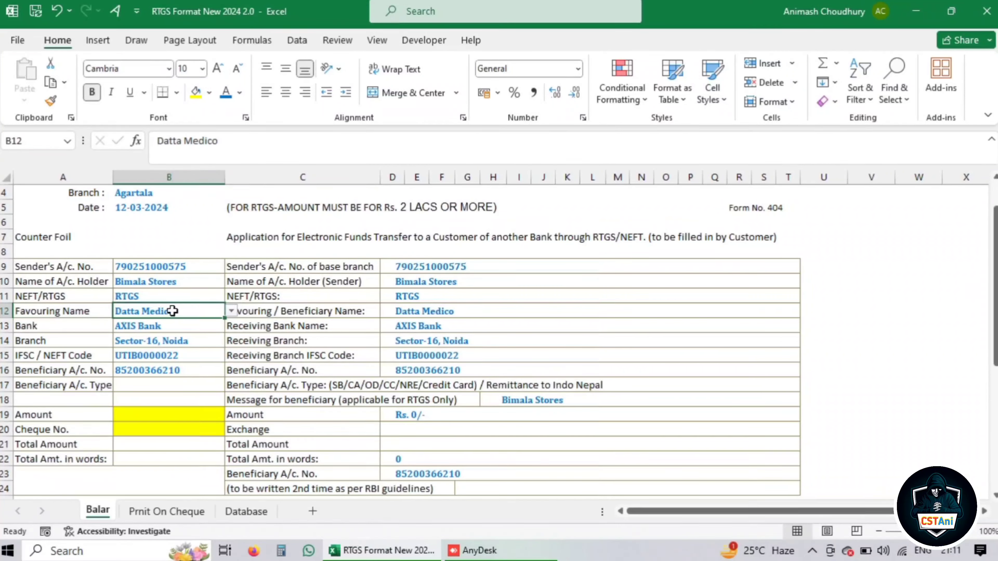
key("Delete")
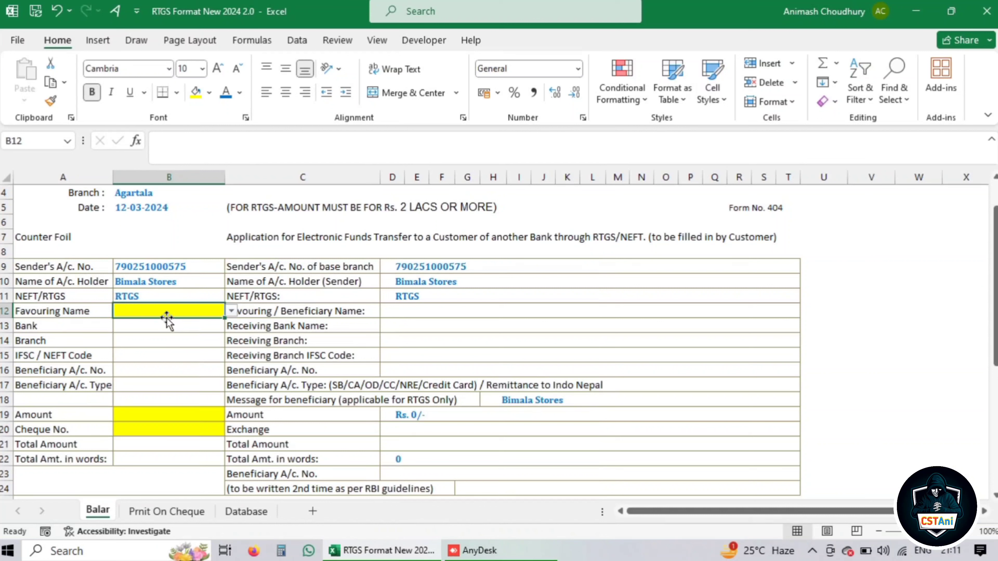
left_click(139, 414)
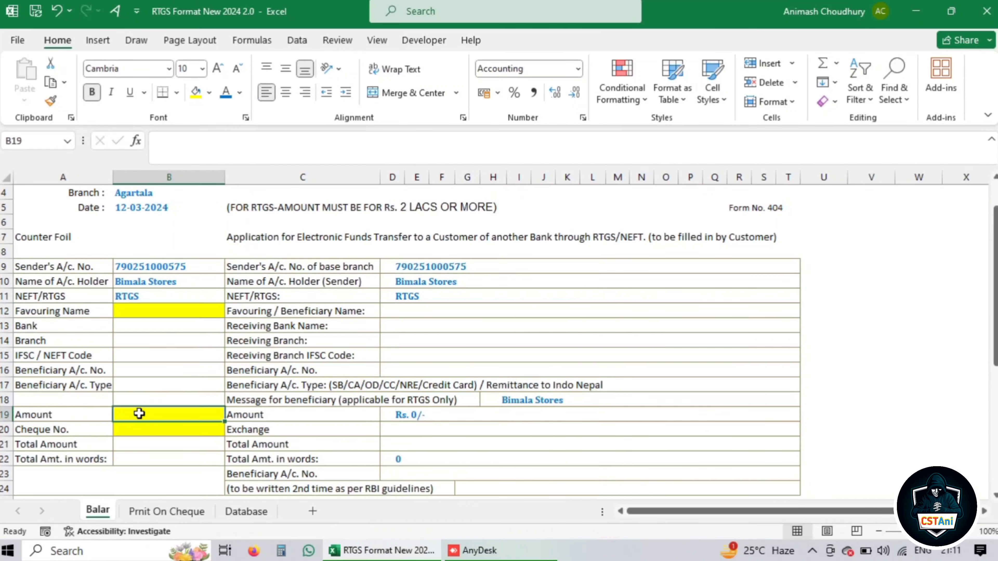
left_click(132, 429)
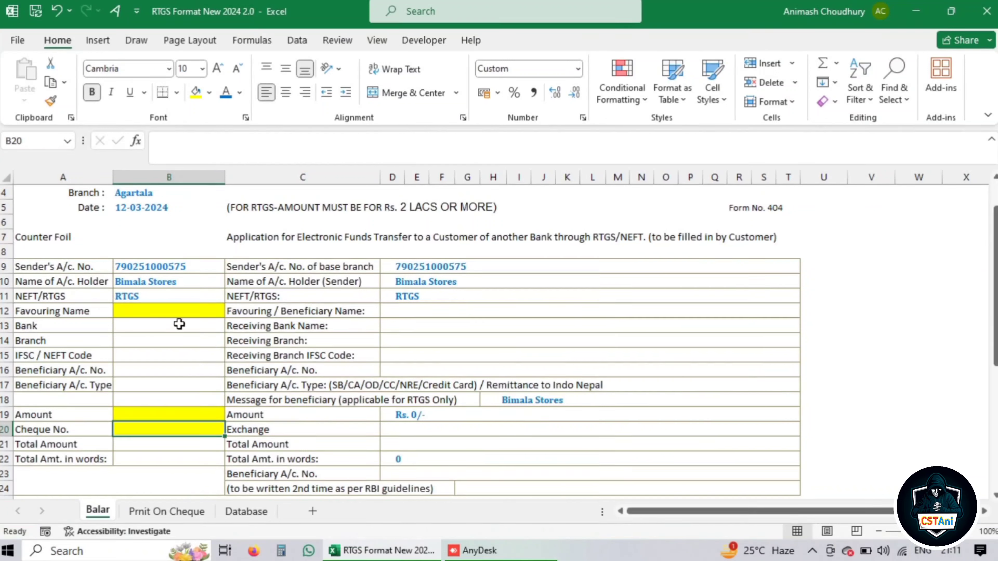
Reopen the Favouring Name list, close it without choosing, and switch to the Data tab
left_click(181, 311)
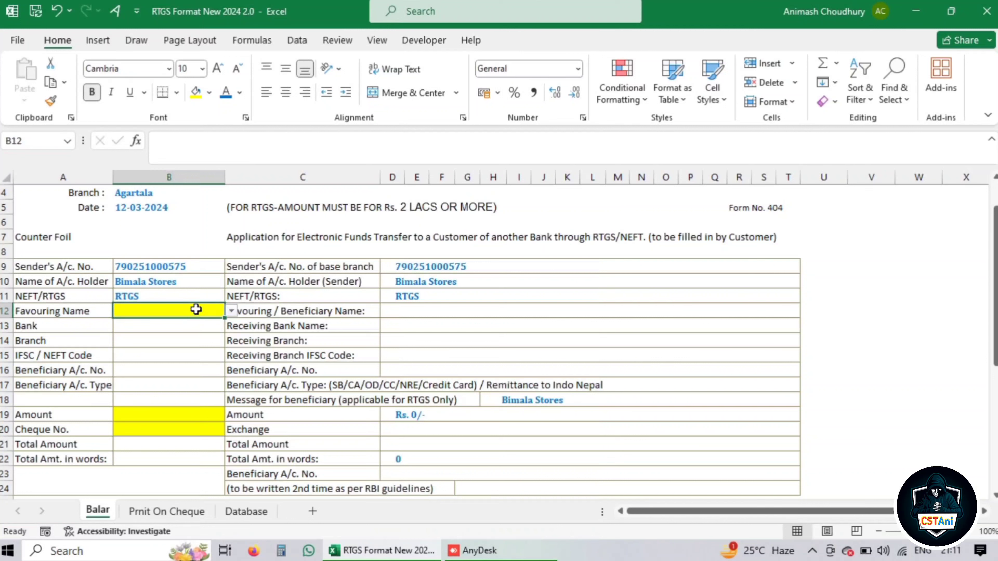
left_click(231, 311)
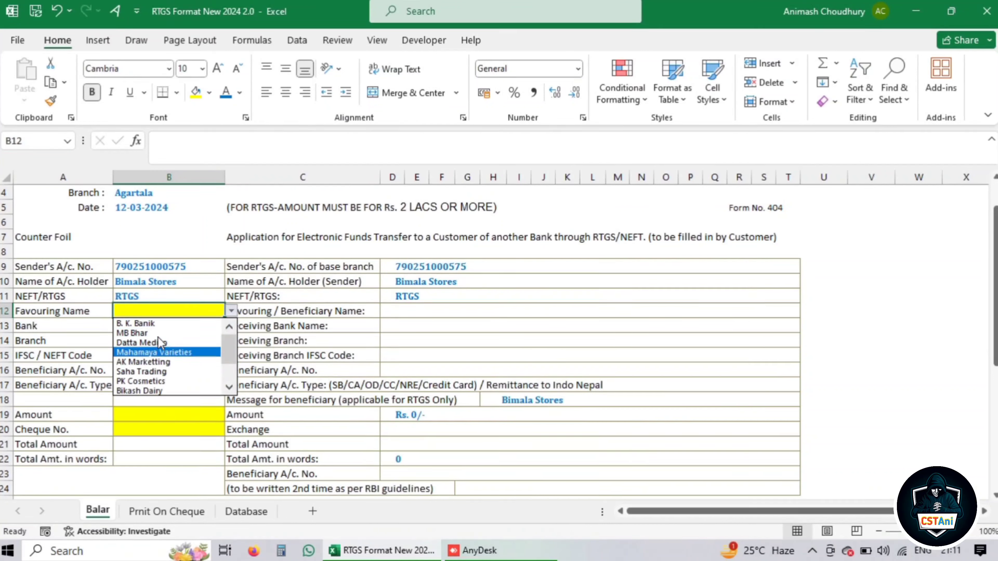
left_click(168, 313)
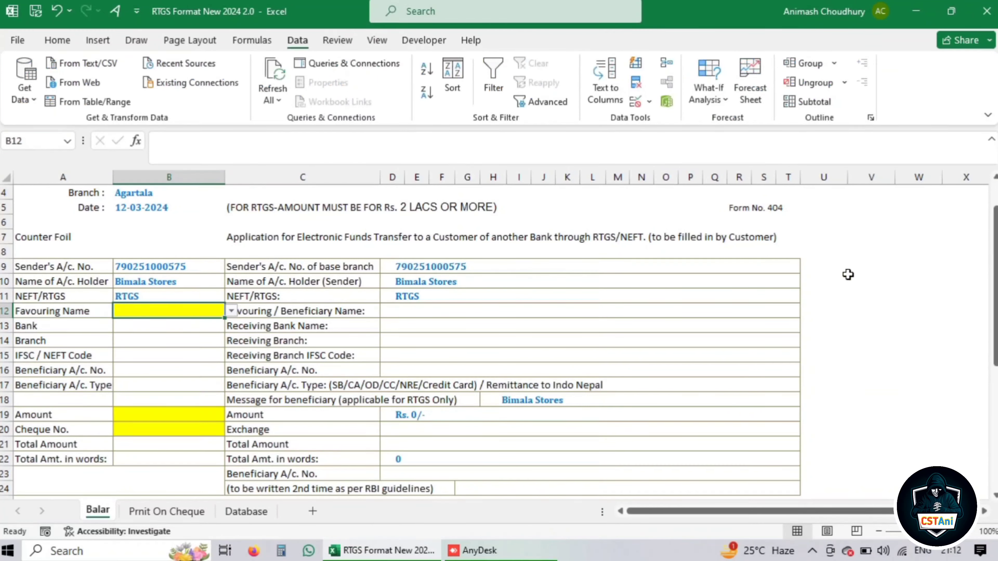
left_click(850, 275)
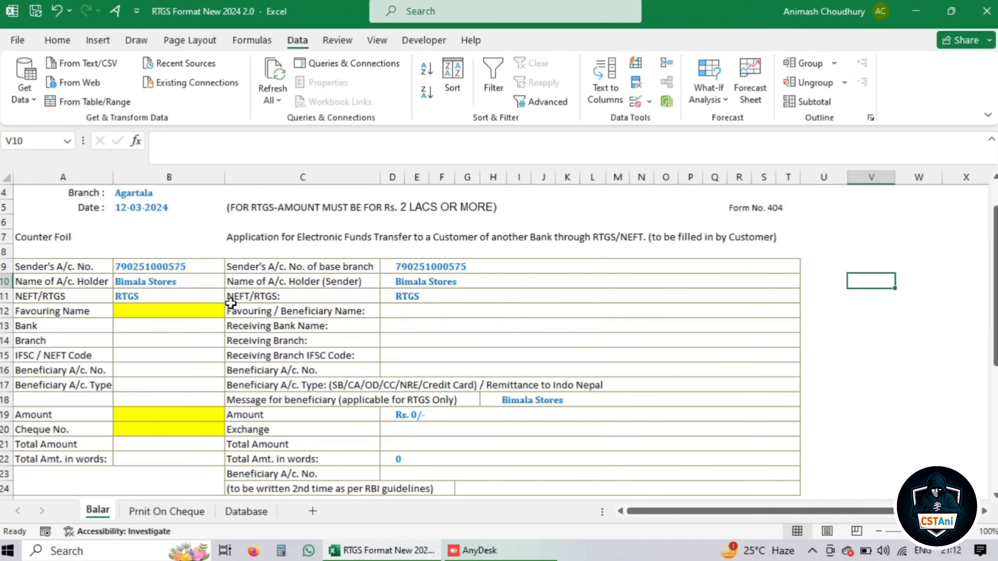
Check the beneficiary name dropdown in B12, leaving it empty
left_click(201, 311)
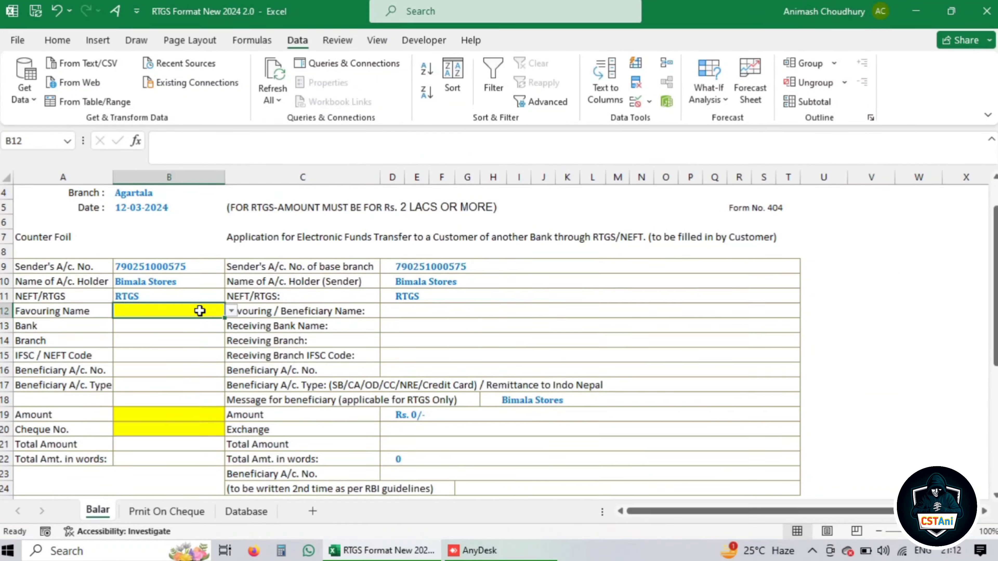
left_click(231, 311)
left_click(297, 311)
Add a List validation to V12 sourced from Database!$E$6:$E$17 company short names
left_click(863, 312)
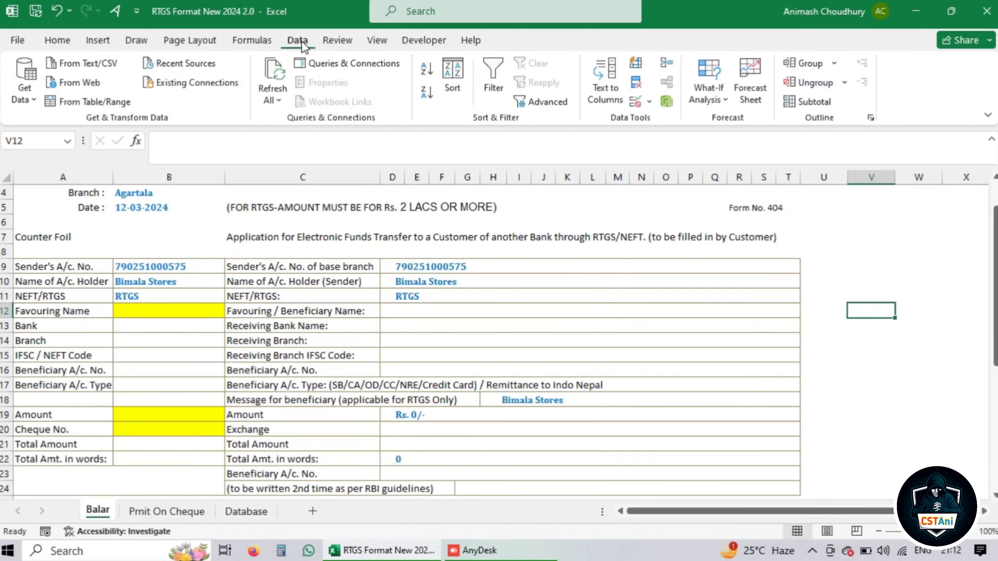
left_click(642, 103)
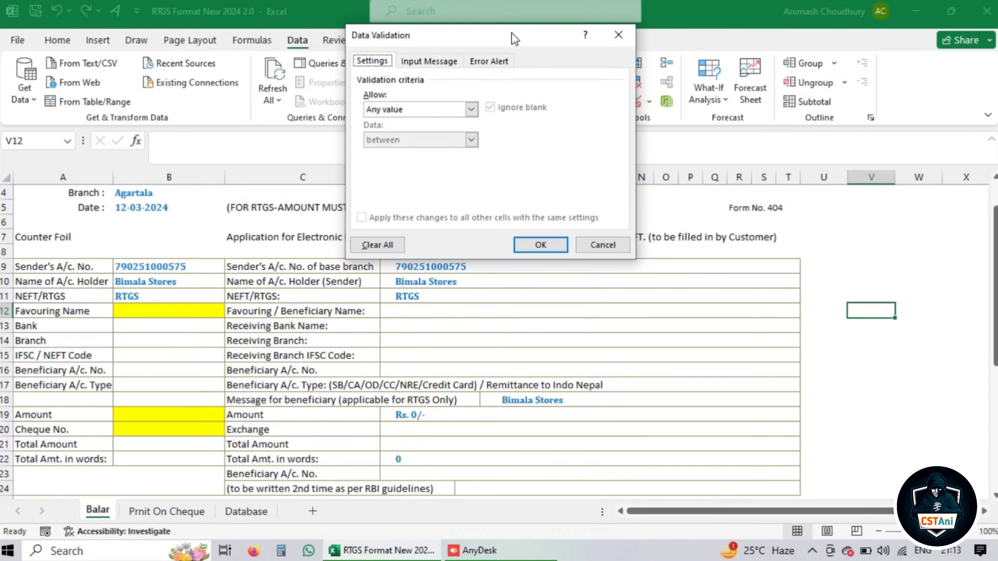
left_click_drag(512, 33, 476, 45)
left_click(367, 123)
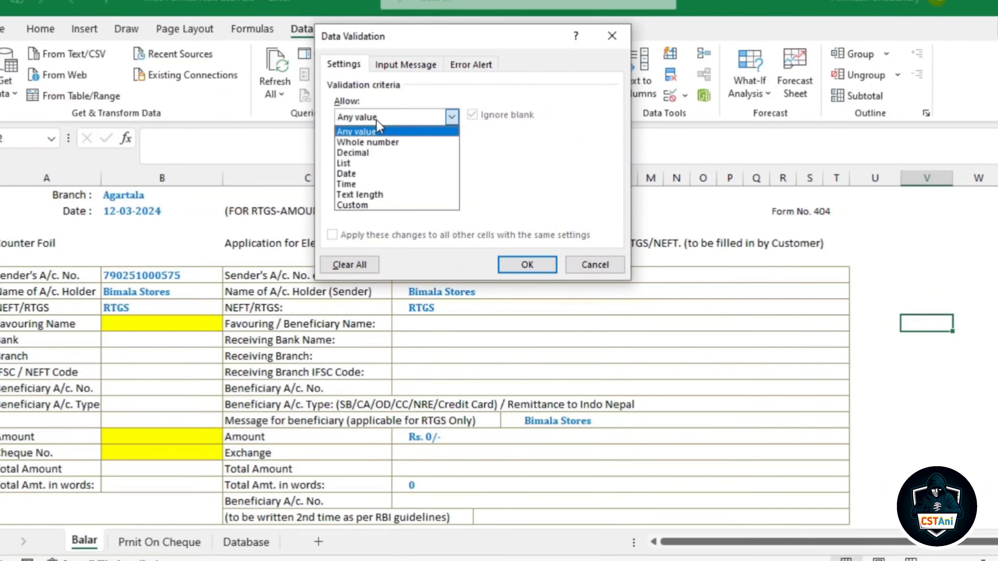
left_click(352, 163)
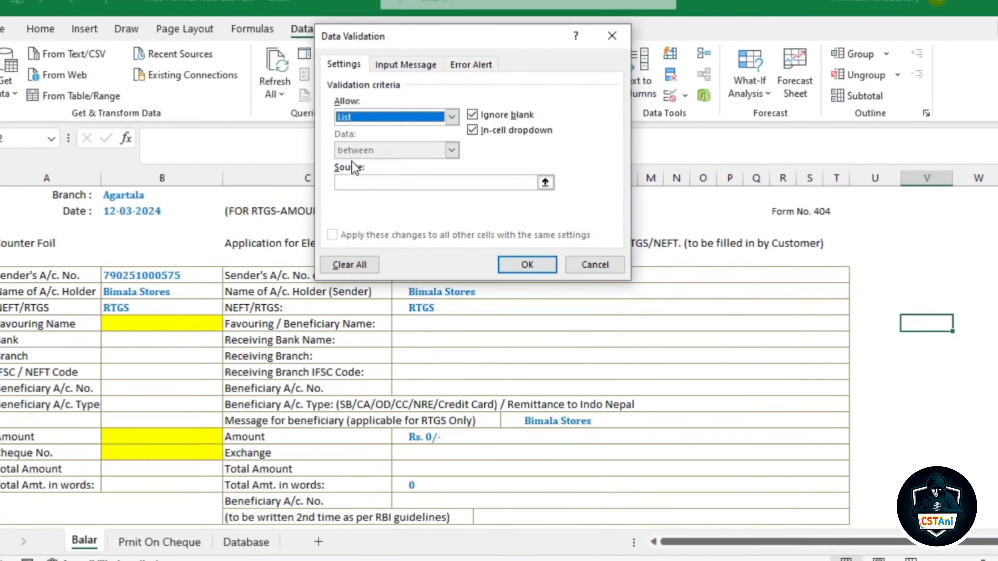
left_click(353, 182)
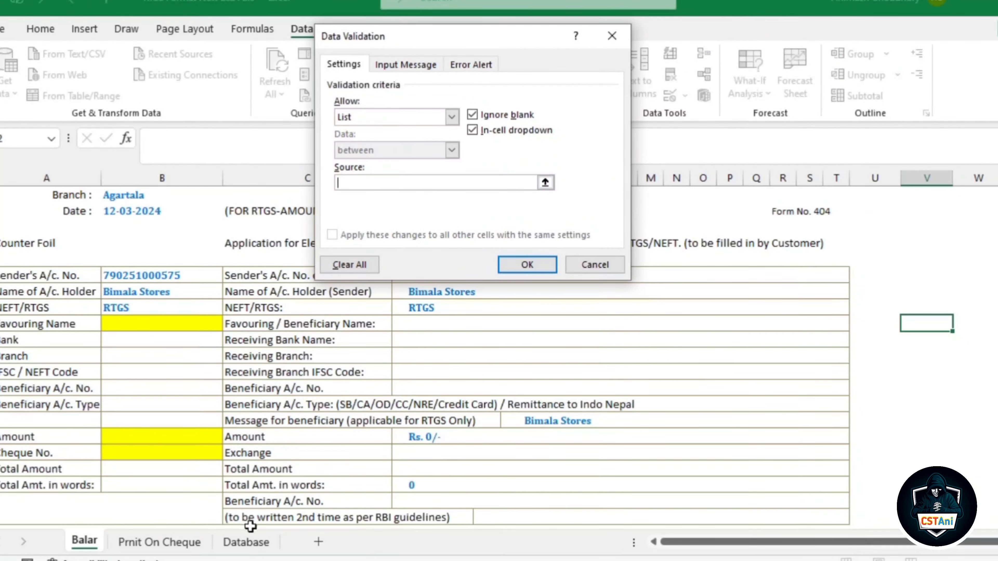
left_click(246, 542)
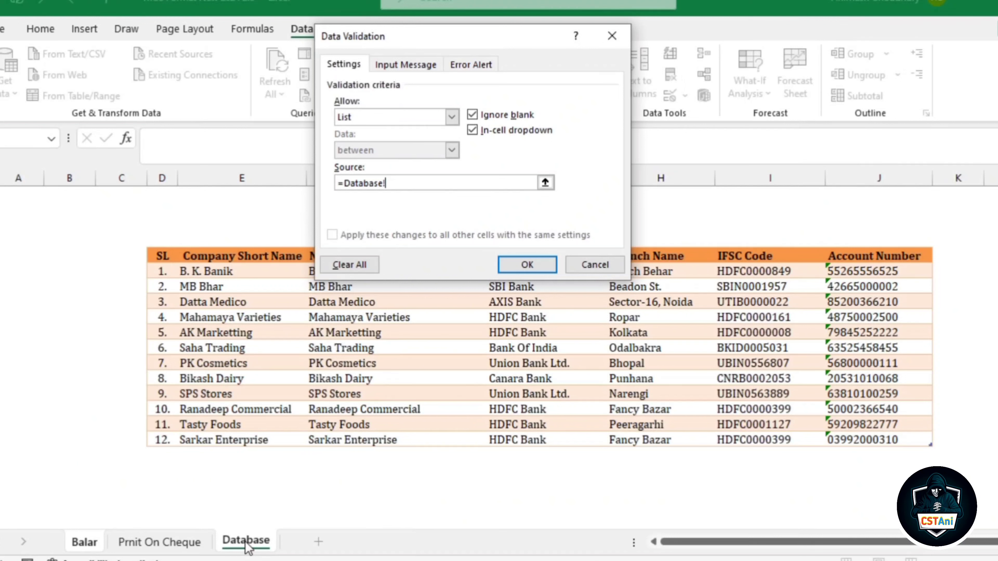
left_click_drag(203, 274, 190, 432)
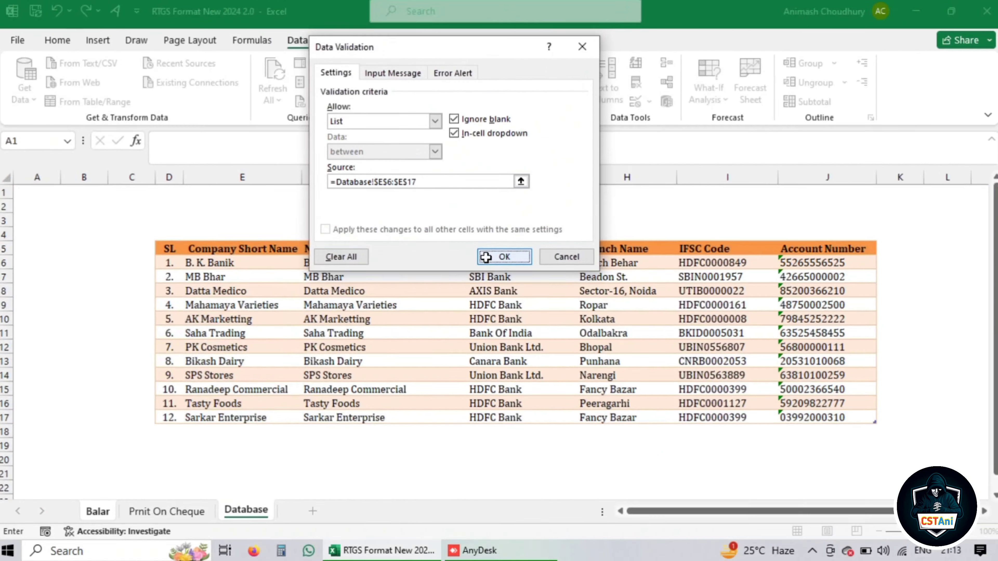
left_click(503, 271)
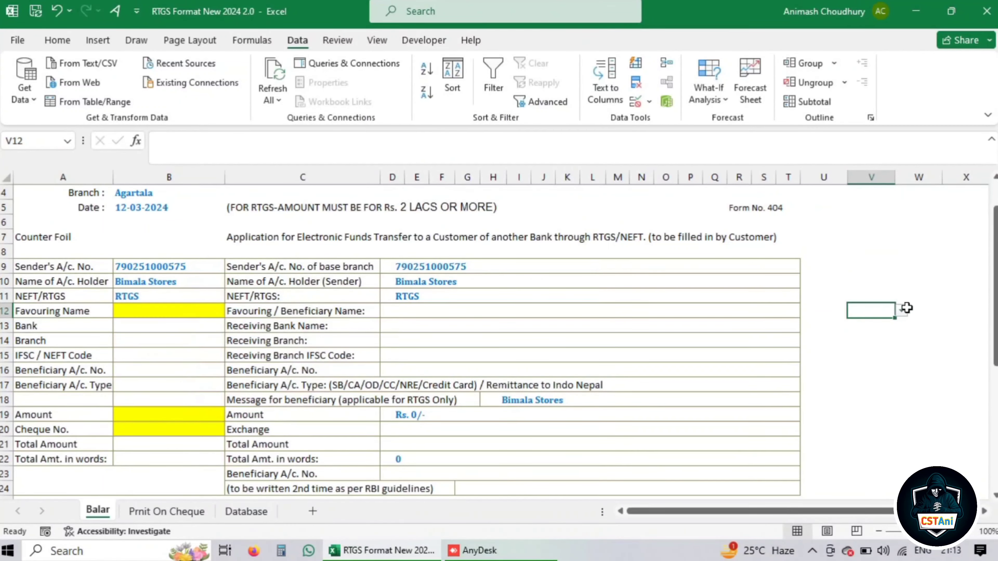
left_click(901, 311)
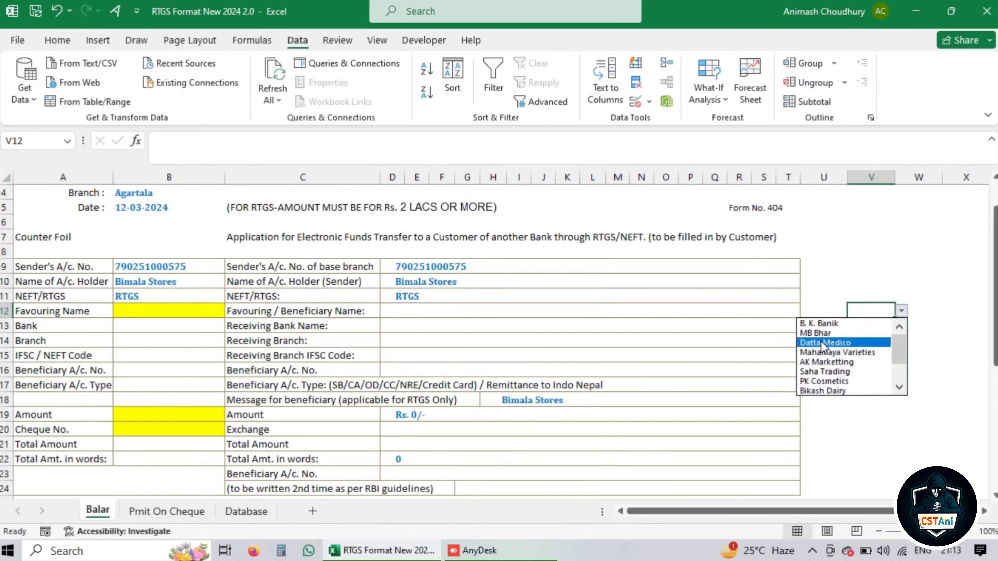
key("Escape")
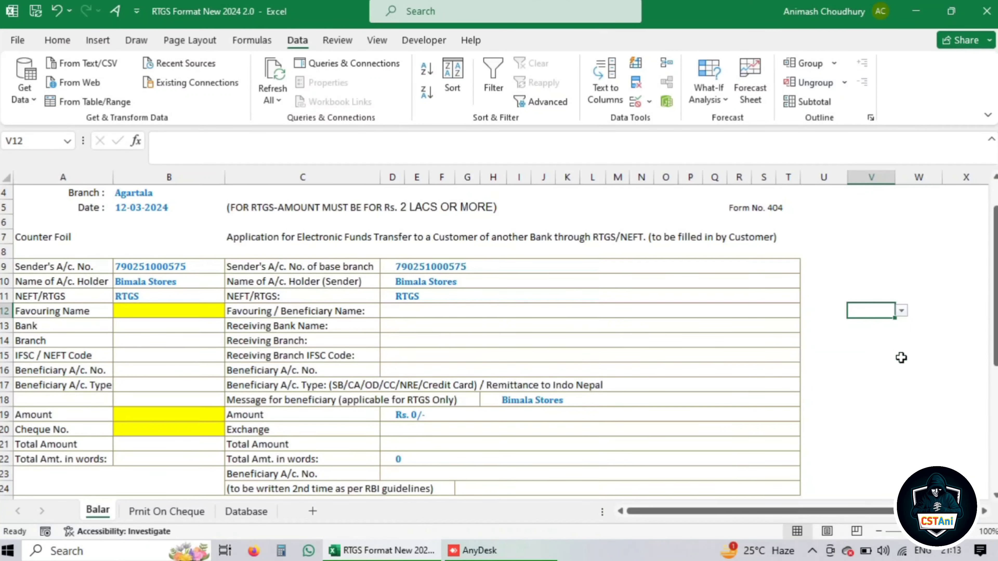
left_click(898, 339)
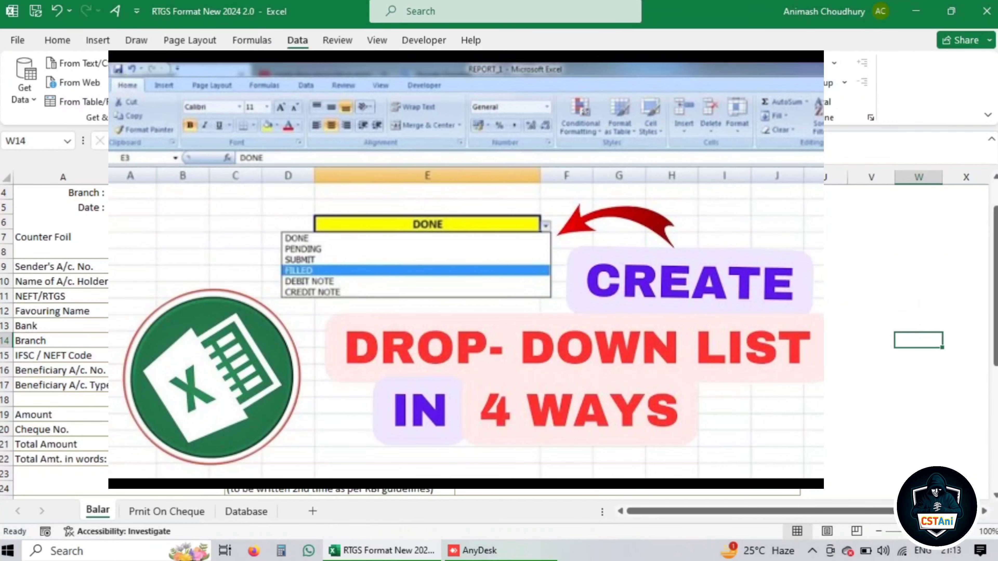
With MB Bhar in B12, inspect B13's bank lookup and begin retyping it as =VLOOKUP(
left_click(157, 311)
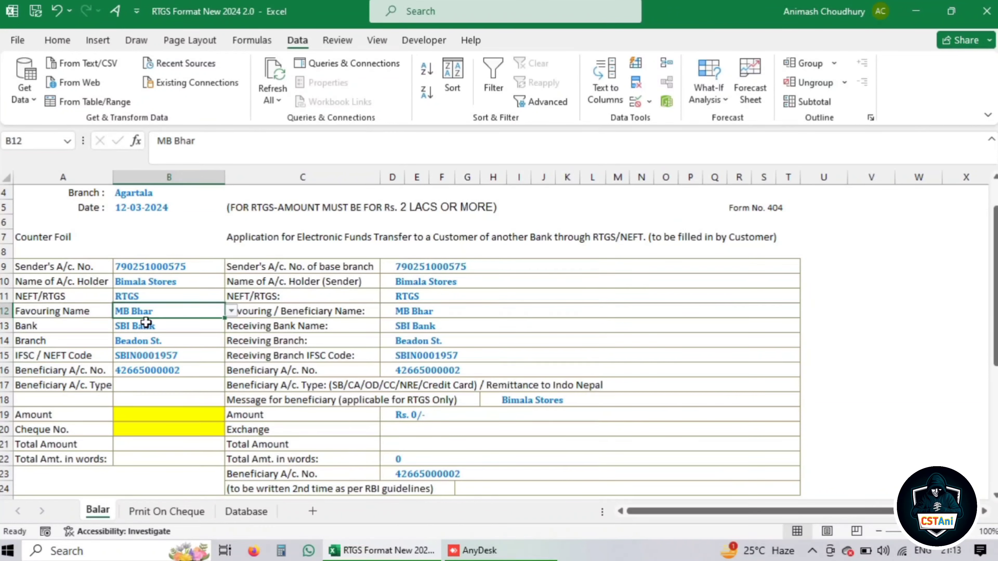
left_click(152, 327)
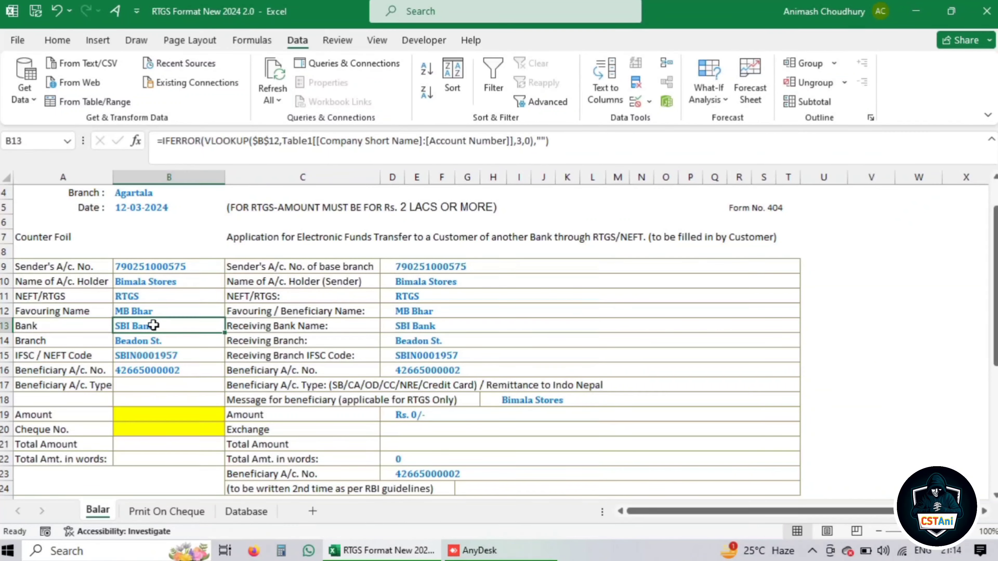
left_click(159, 317)
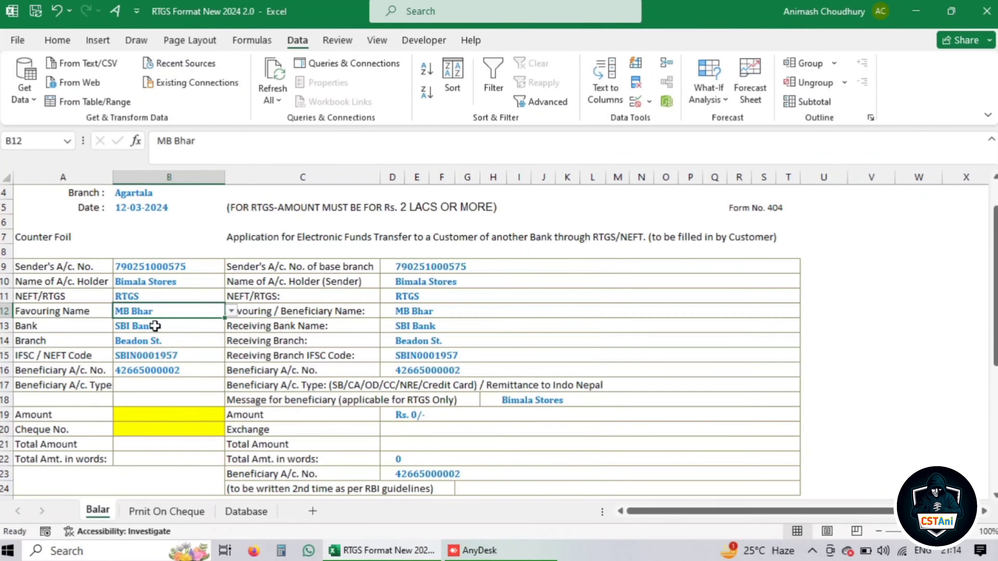
left_click(155, 326)
type("=VLOOKUP(")
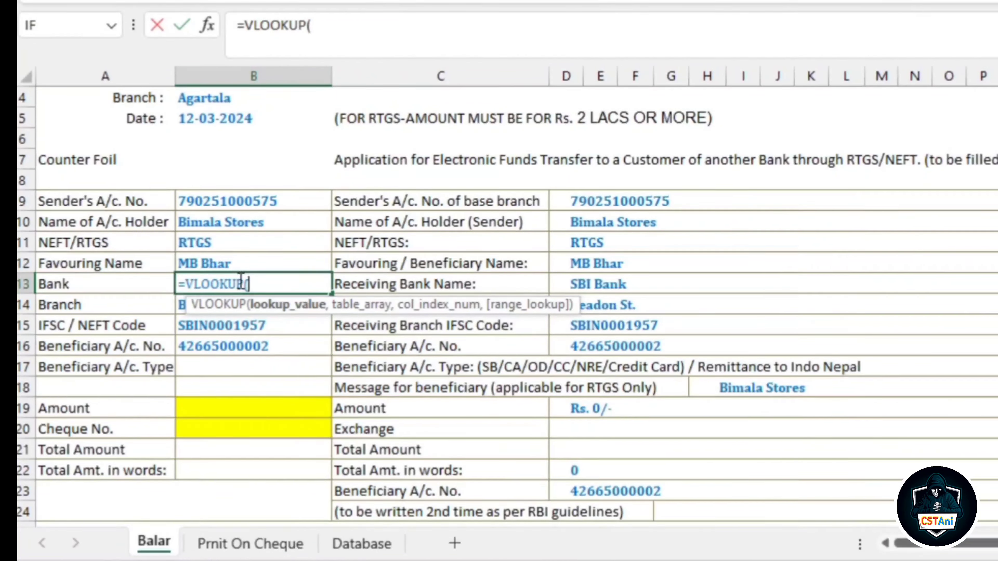
Build =VLOOKUP(B12,Table1[[Company Short Name]:[Account Number]], in B13
left_click(211, 263)
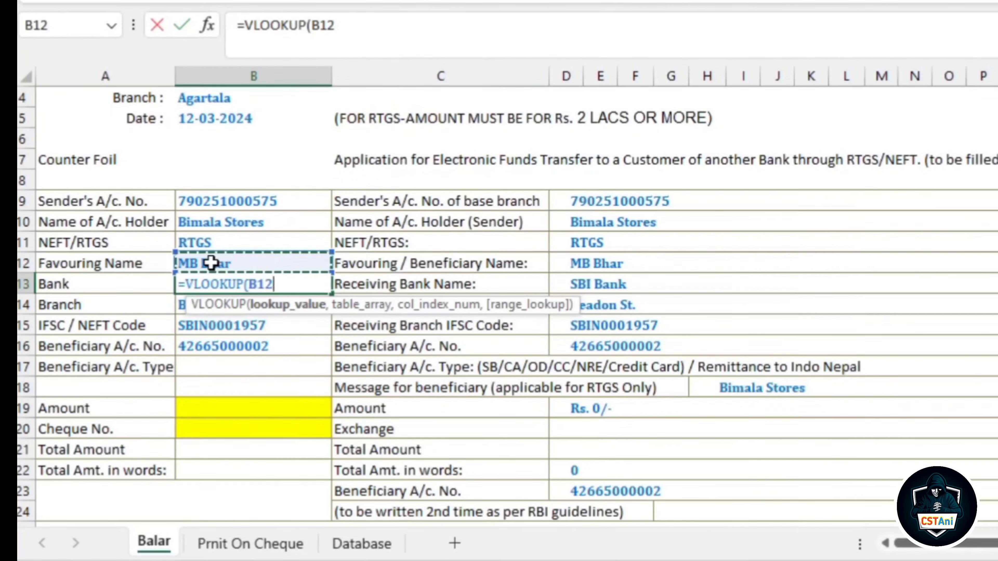
type(",")
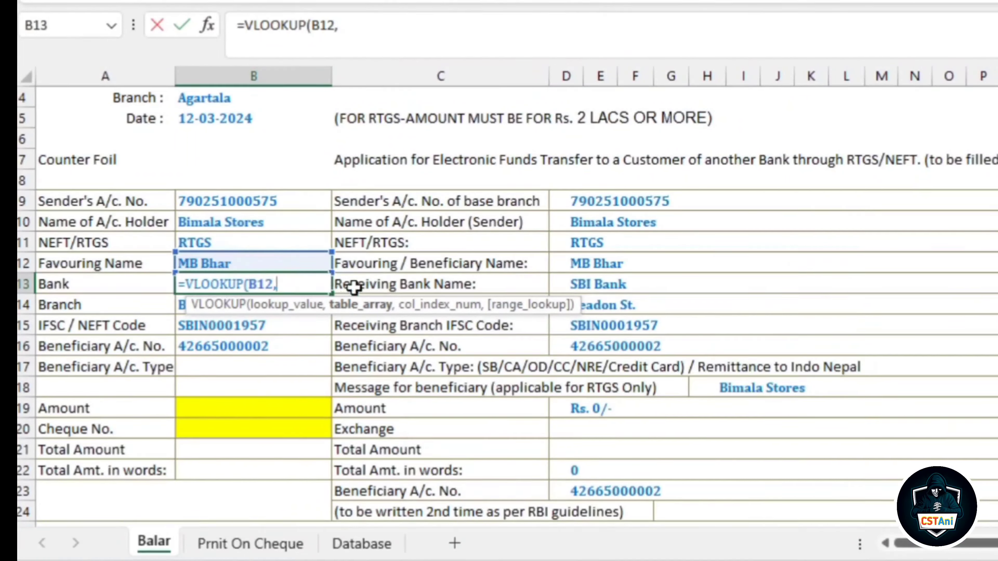
left_click(362, 544)
left_click_drag(136, 214, 922, 422)
type(",")
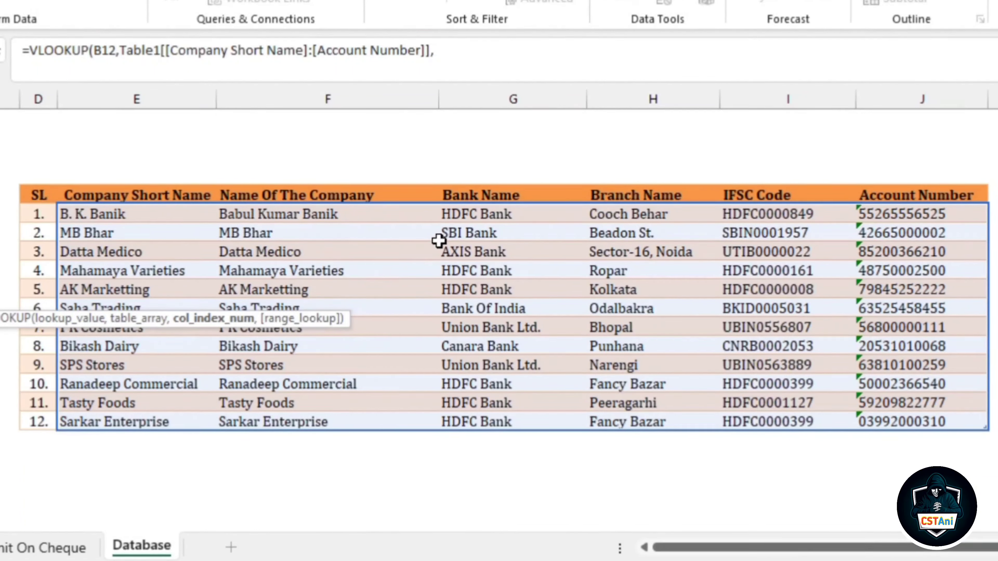
Complete B13's lookup with column 3 and exact match (,3,0)), returning SBI Bank
type("3,0)")
key("Return")
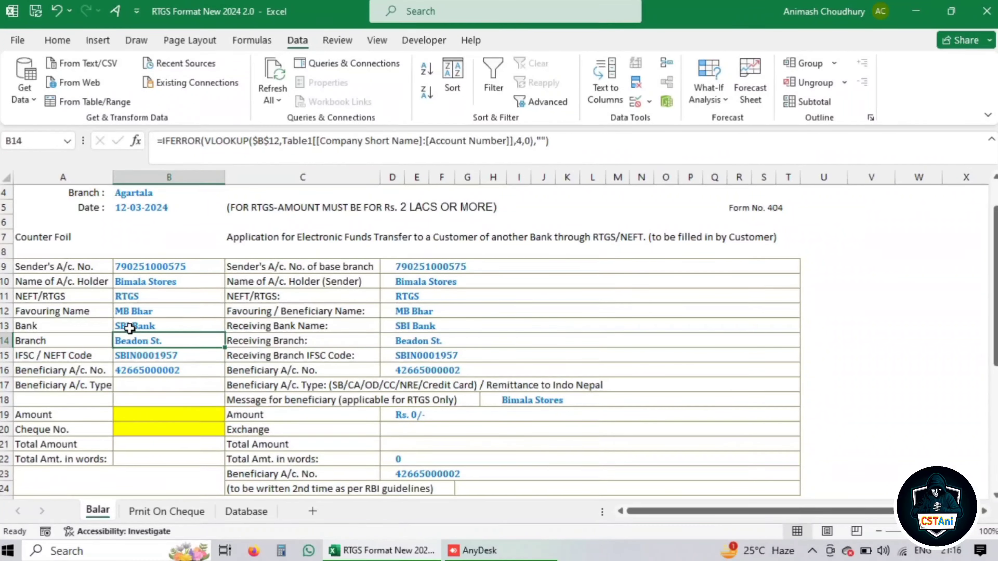
left_click(145, 328)
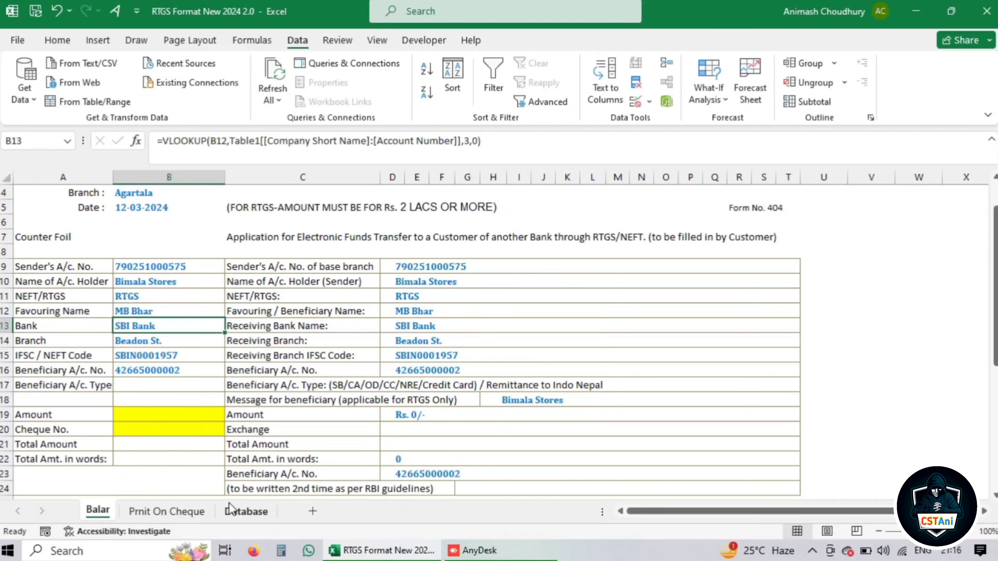
Check the Database sheet, then start an IFERROR wrapper by typing 'ife' before VLOOKUP in B13
left_click(235, 510)
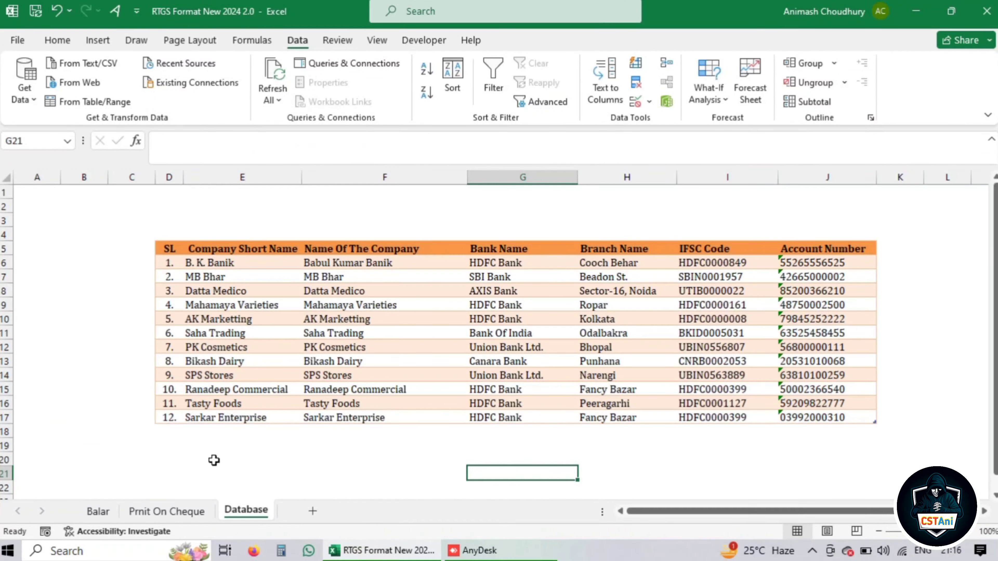
left_click(101, 513)
left_click(169, 326)
left_click(163, 142)
type("ife")
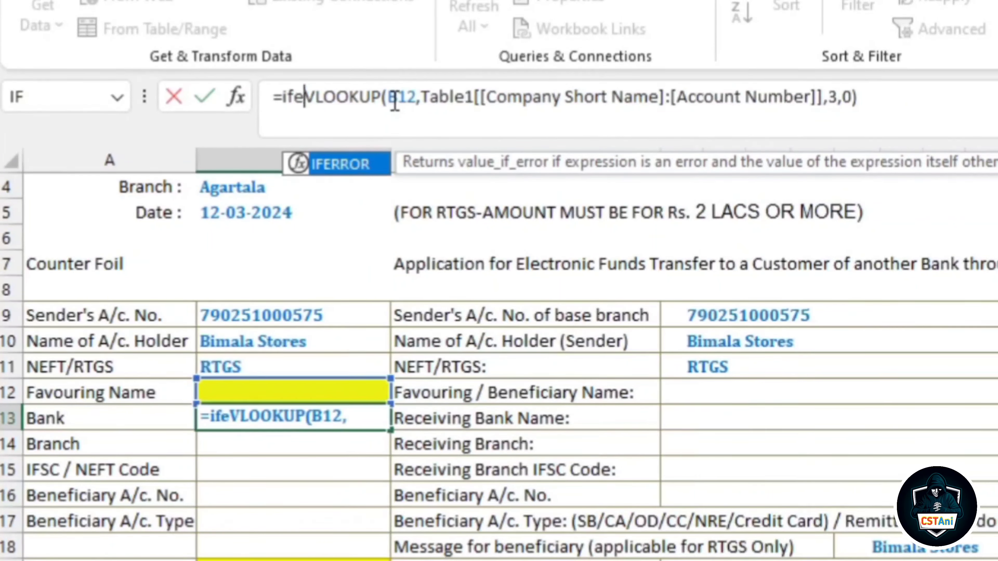
Wrap B13's lookup as =IFERROR(VLOOKUP(...),"") so errors show blank
double_click(340, 165)
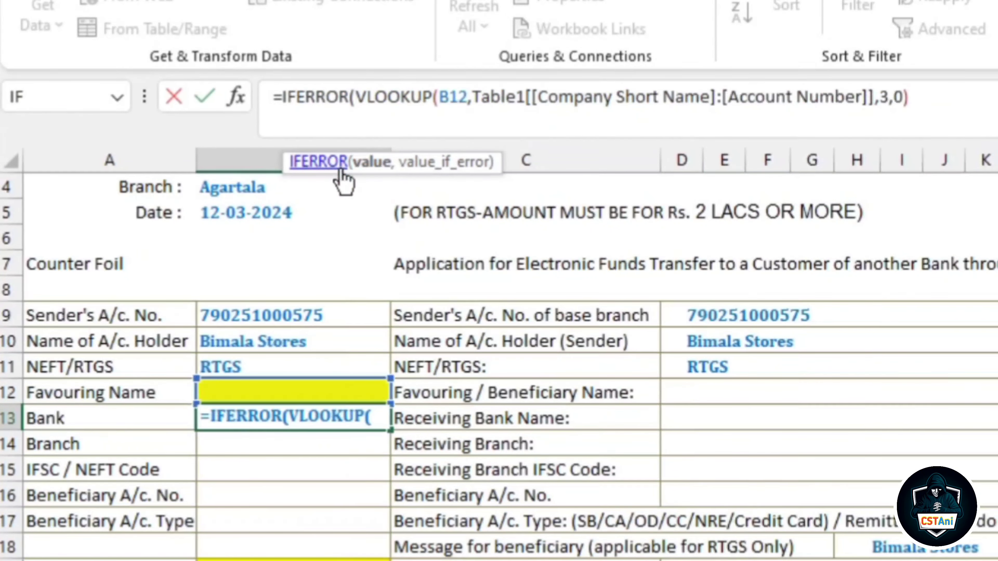
left_click(965, 93)
type(",")
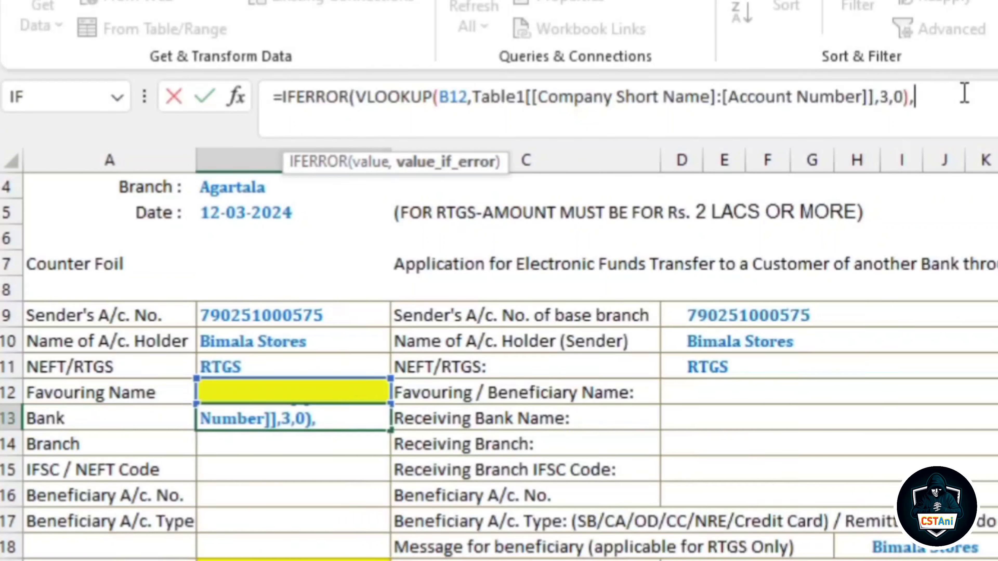
type("\"\")")
key("Return")
Re-pick MB Bhar in B12 to confirm B13 still returns SBI Bank
left_click(276, 393)
left_click(401, 395)
left_click(256, 428)
left_click(257, 420)
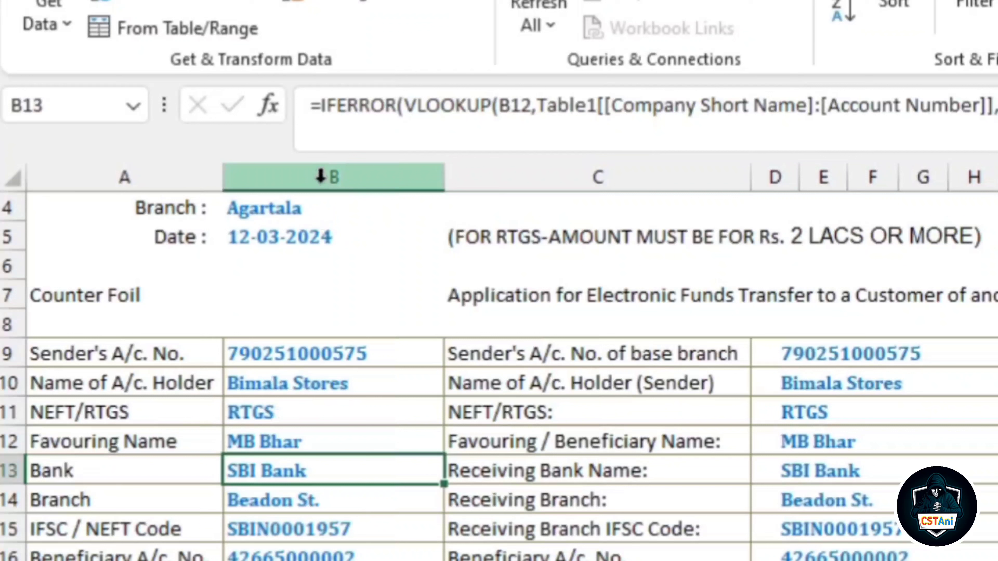
left_click(331, 178)
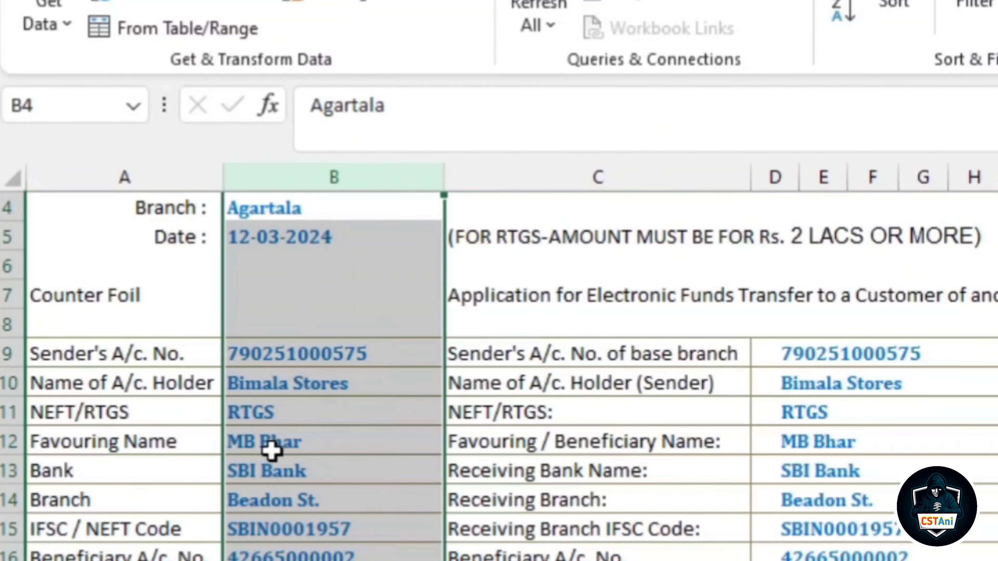
left_click(8, 441)
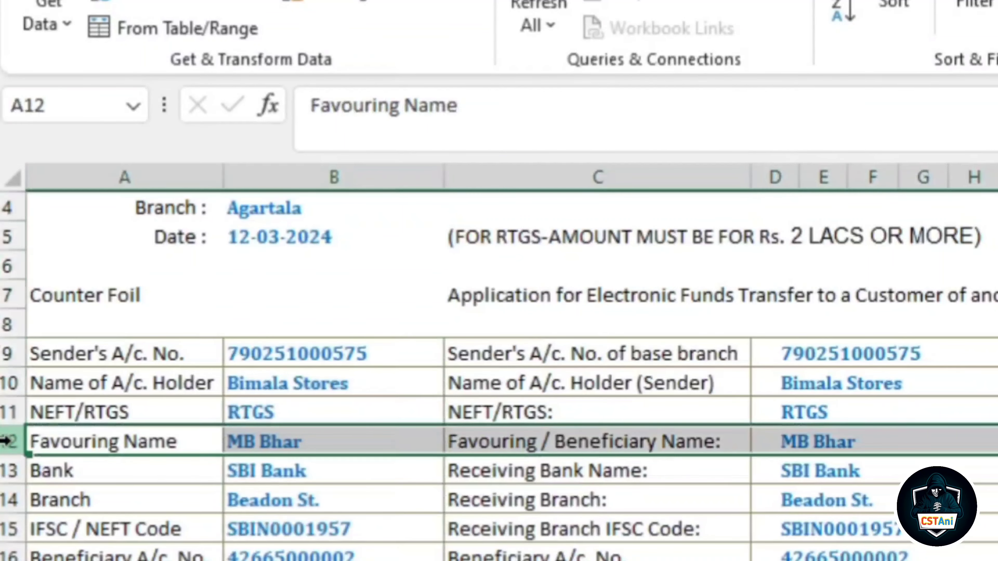
left_click(306, 438)
left_click_drag(279, 499, 282, 557)
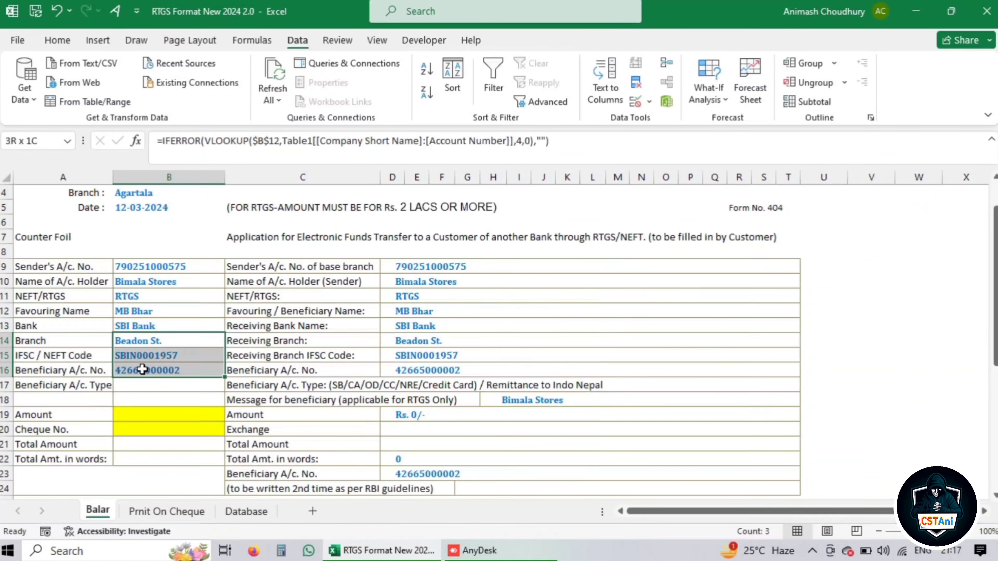
Clear the old branch, IFSC and account formulas and fill B13's lookup down to B16
key("Delete")
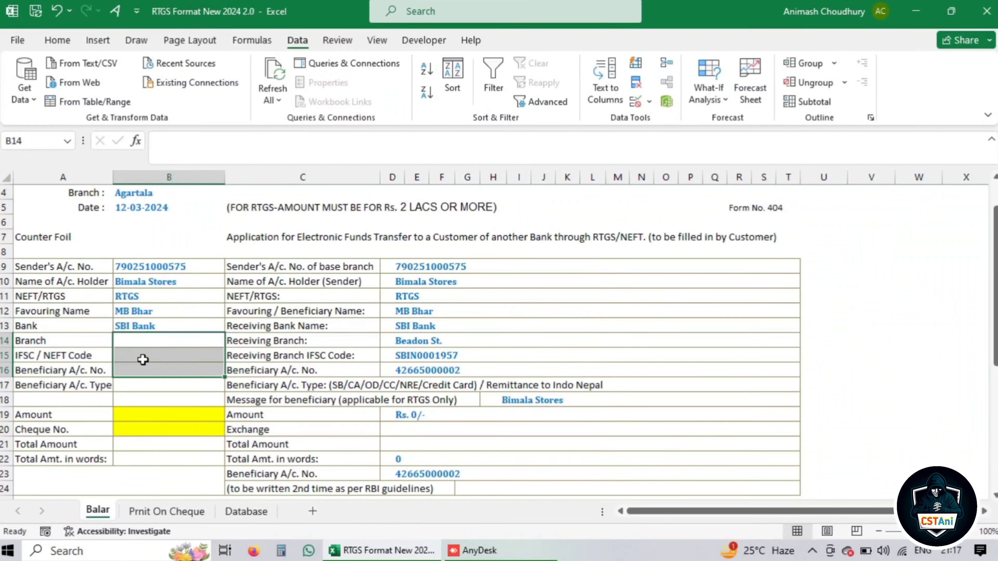
left_click(154, 326)
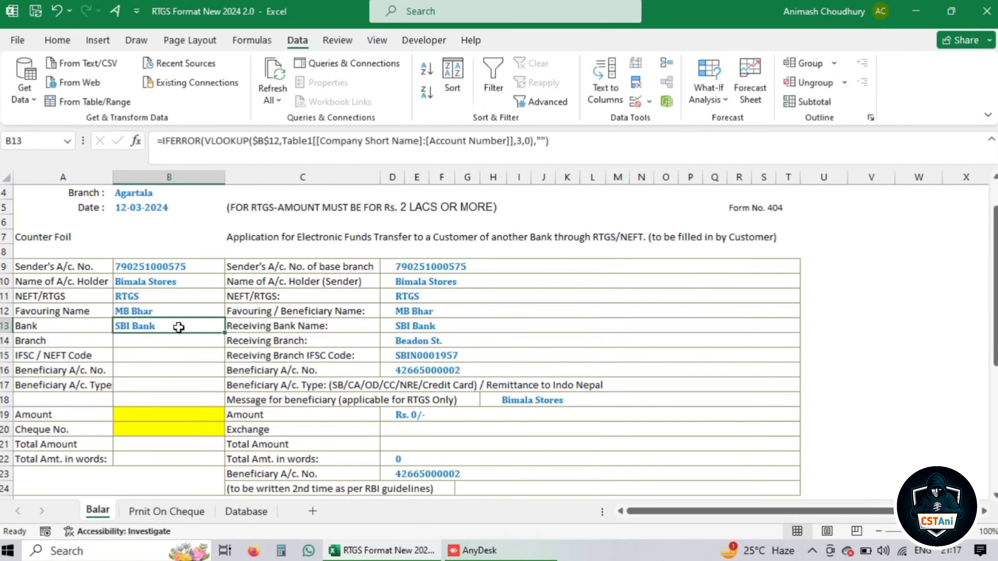
left_click_drag(224, 333, 220, 376)
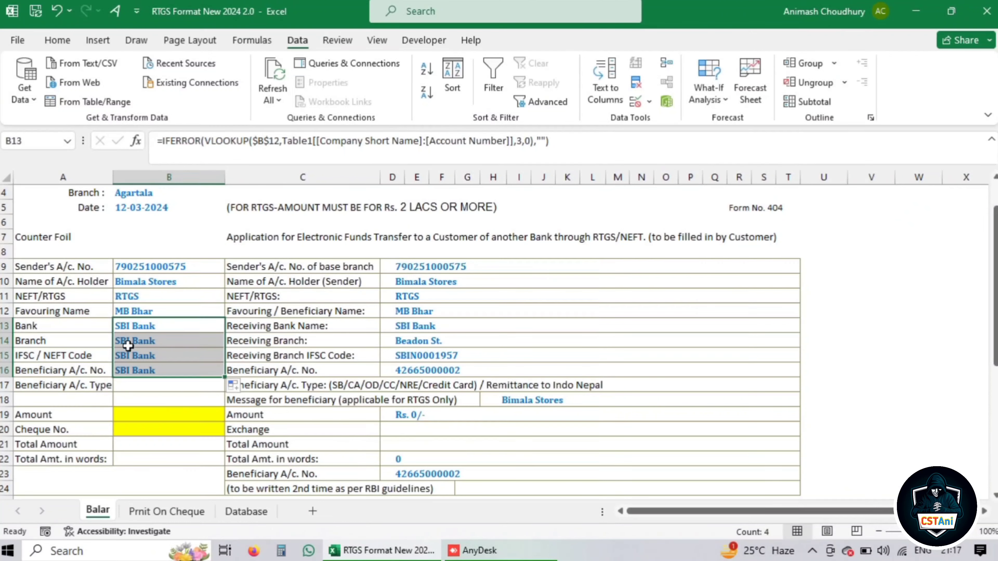
Check the copied formulas in B14–B16, then switch to the Database sheet
left_click(144, 340)
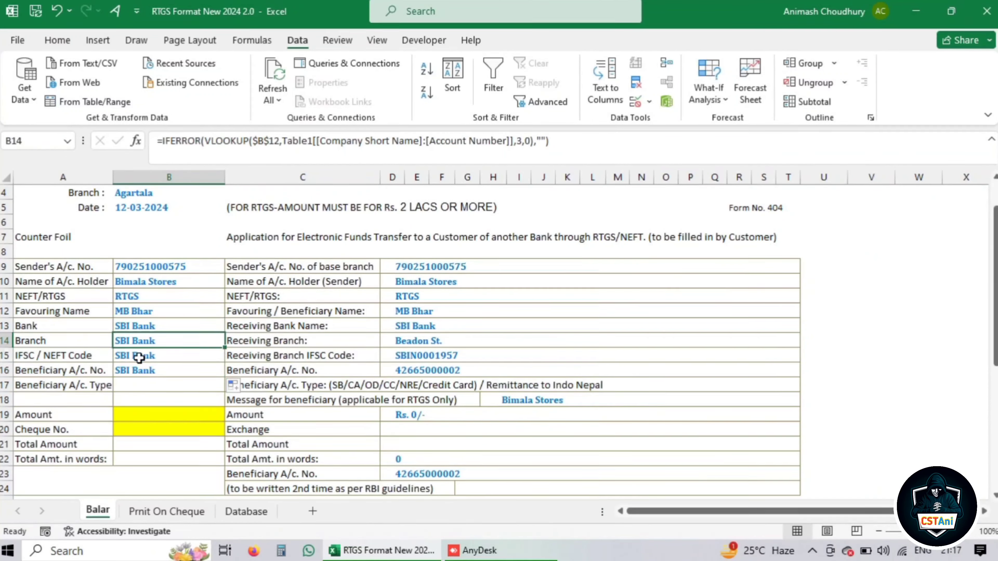
left_click(139, 355)
left_click(138, 369)
left_click(137, 355)
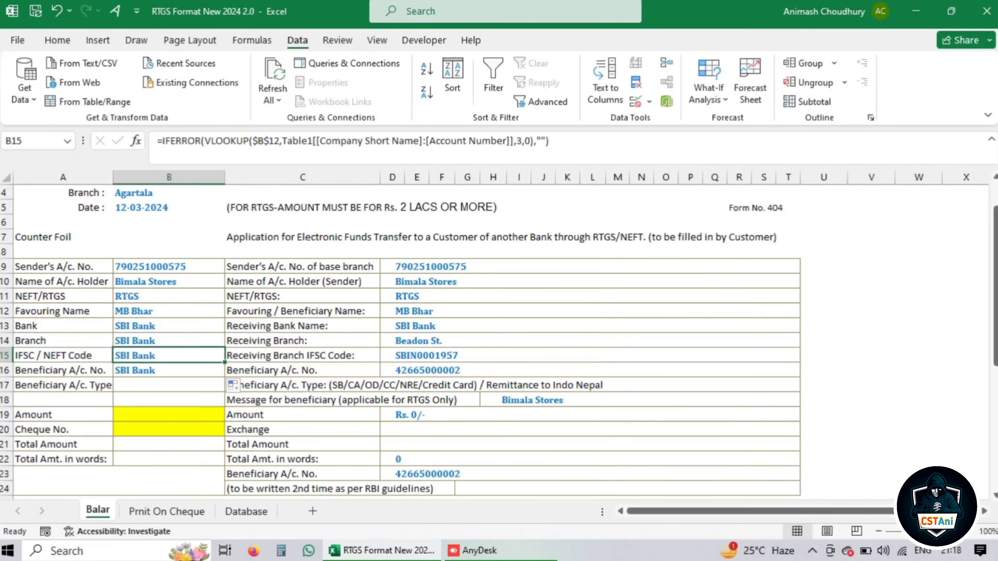
left_click(140, 339)
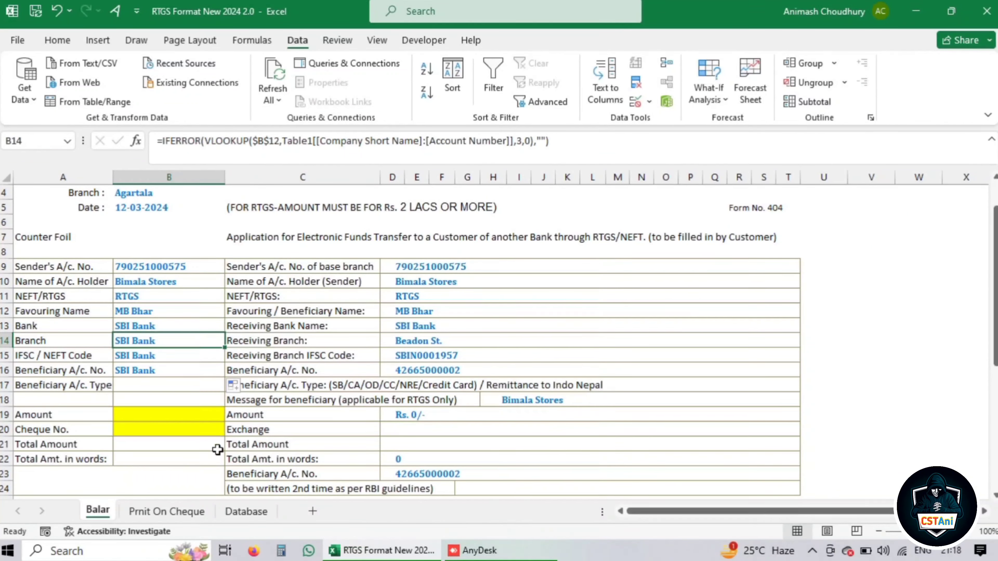
left_click(247, 511)
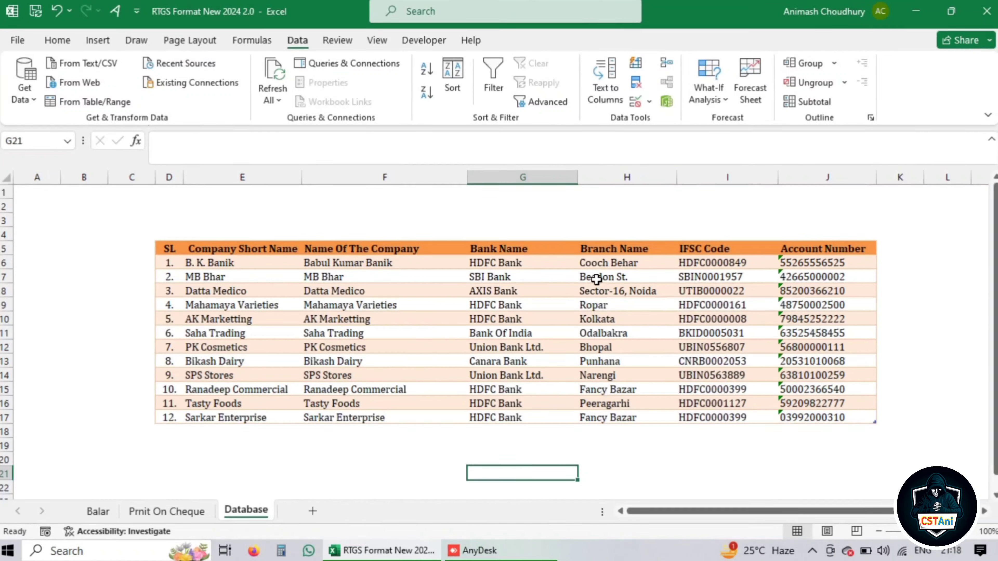
Back on Balar, change B15's lookup column index from 3 to 5 to return SBIN0001957
left_click(98, 511)
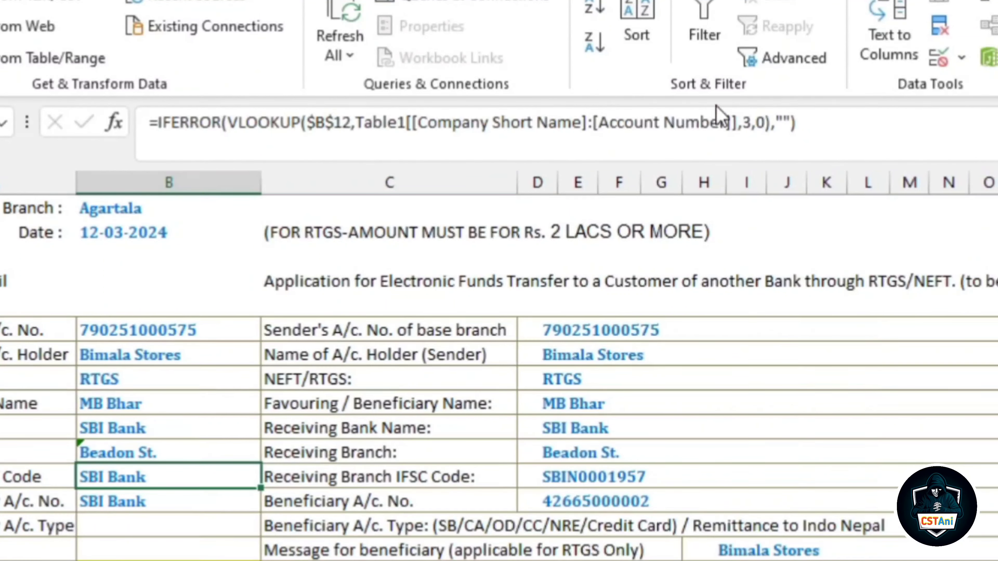
left_click(752, 122)
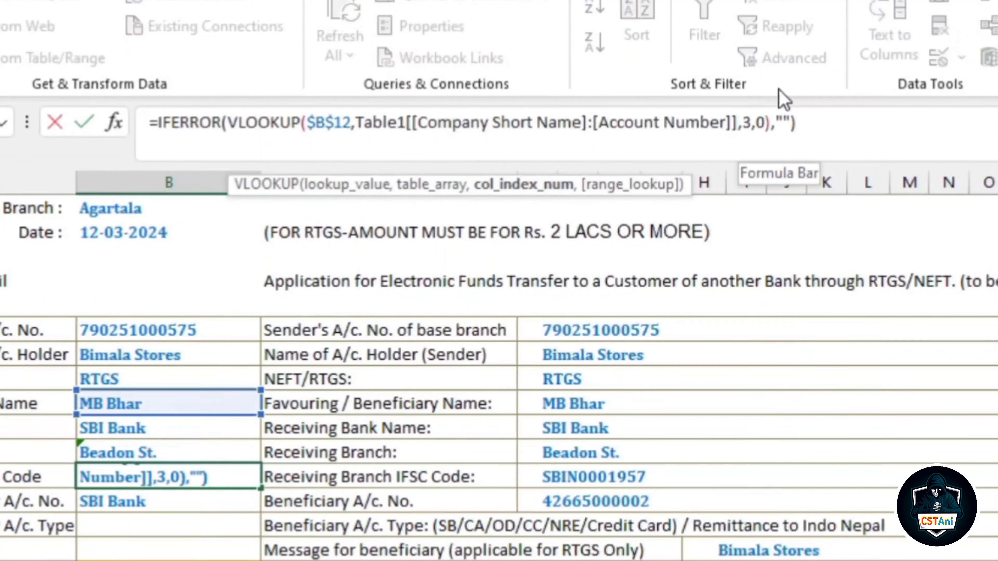
key("BackSpace")
type("5")
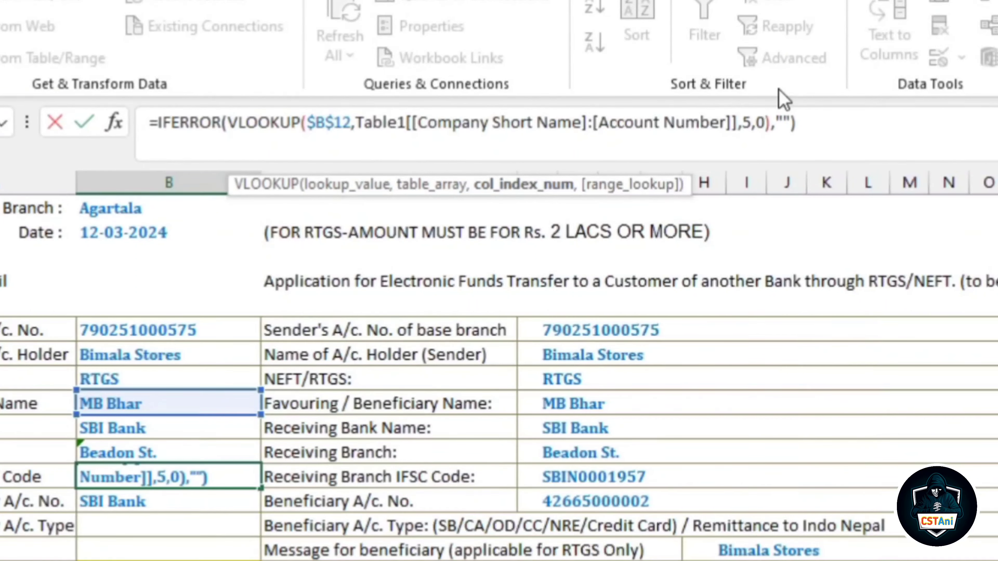
key("Return")
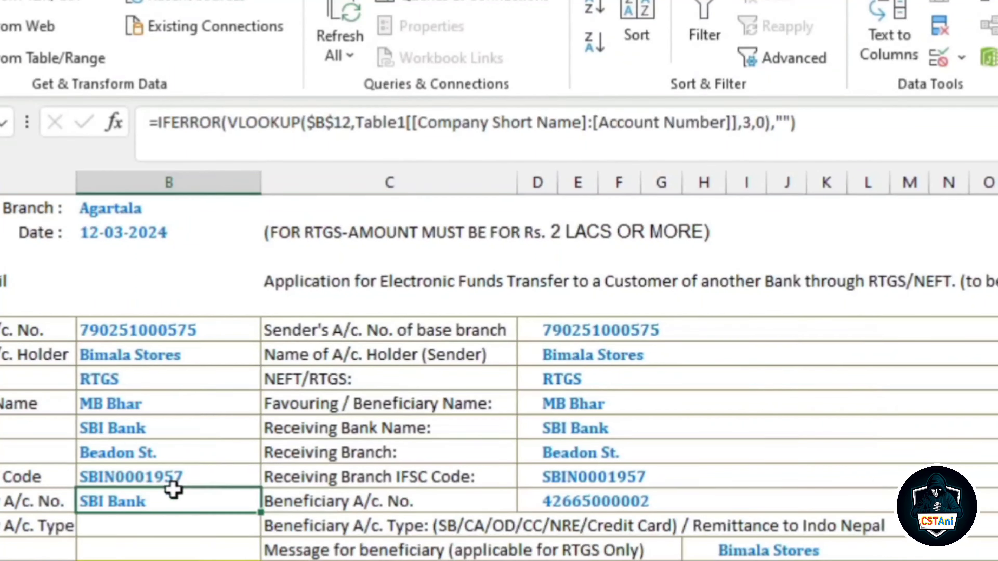
Change B16's lookup column index from 3 to 6 to return the account number
left_click(757, 123)
key("BackSpace")
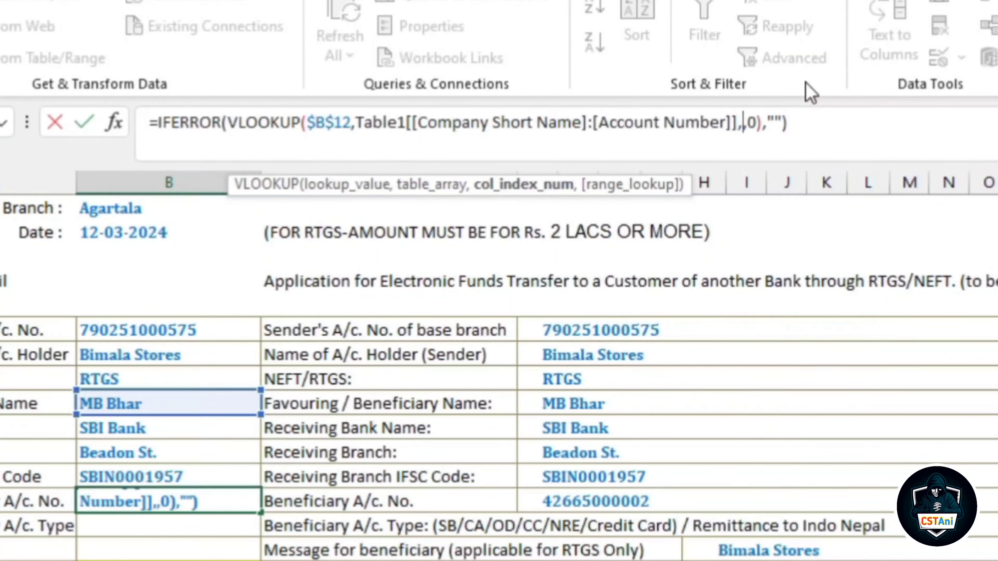
type("6")
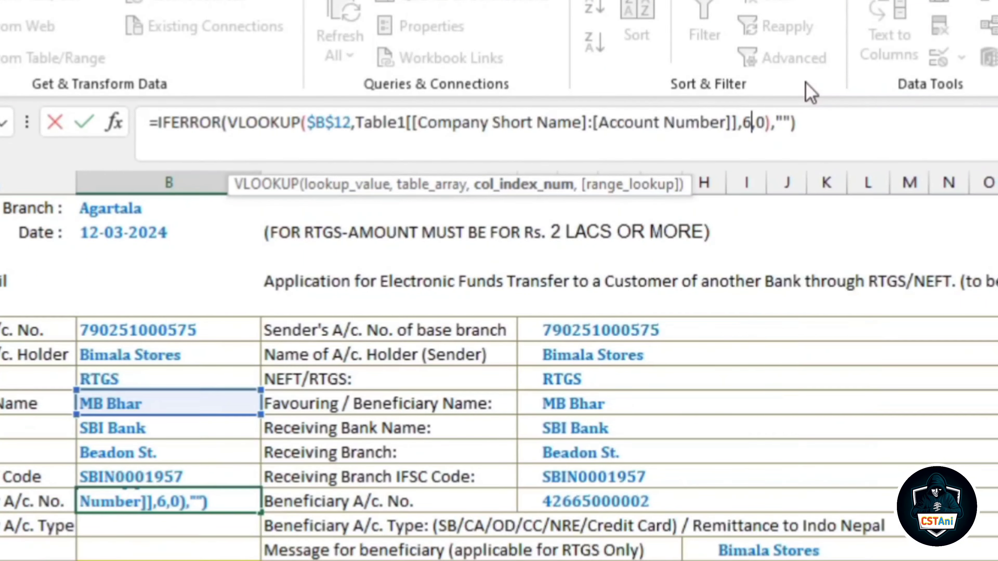
key("Return")
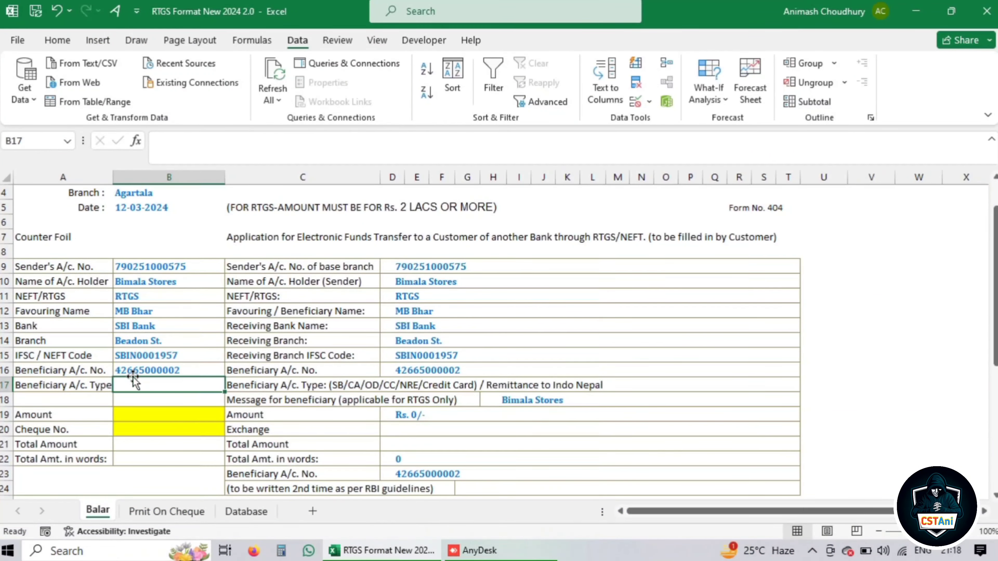
Choose Mahamaya Varieties as the beneficiary in B12's dropdown
left_click(161, 311)
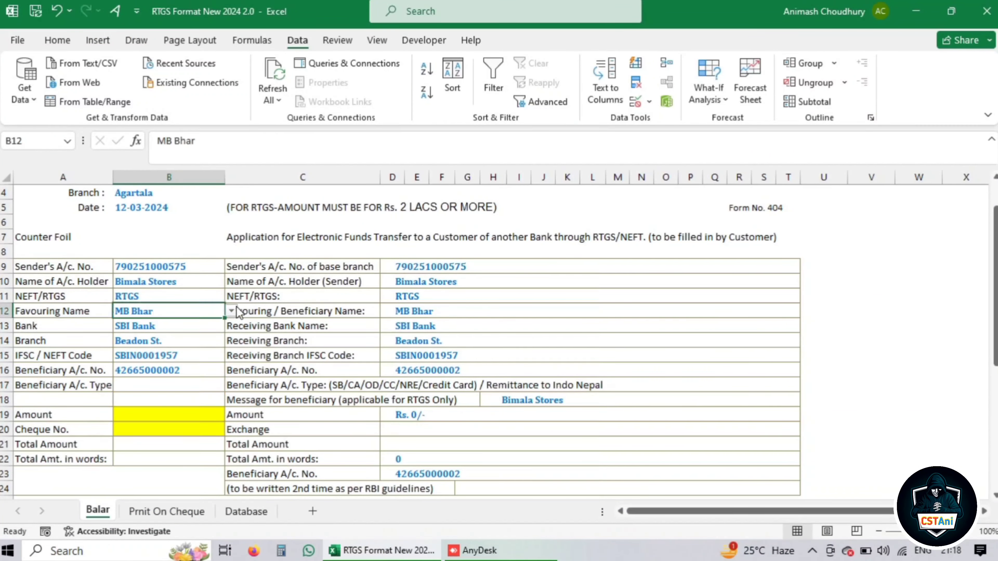
left_click(232, 311)
left_click(220, 326)
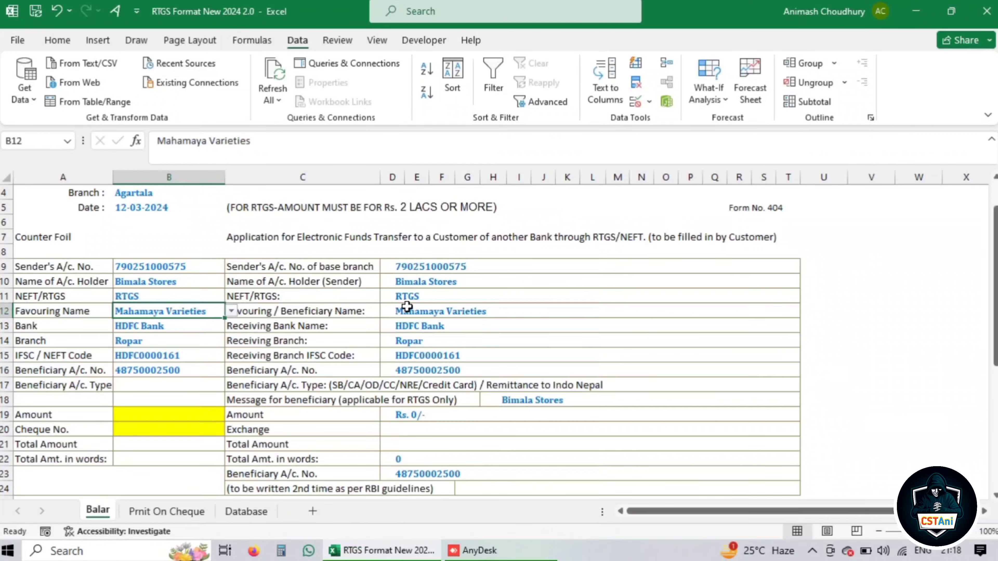
Clear the right-hand details D12:T16 and link D13 to the counterfoil bank with =B13
left_click_drag(416, 311, 412, 366)
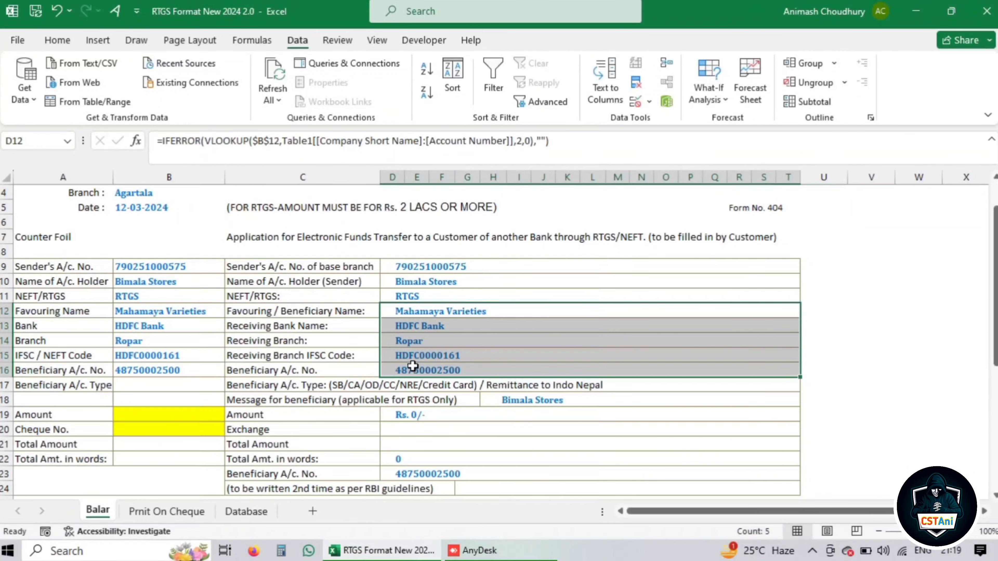
key("Delete")
left_click(413, 326)
type("=")
left_click(195, 330)
key("Return")
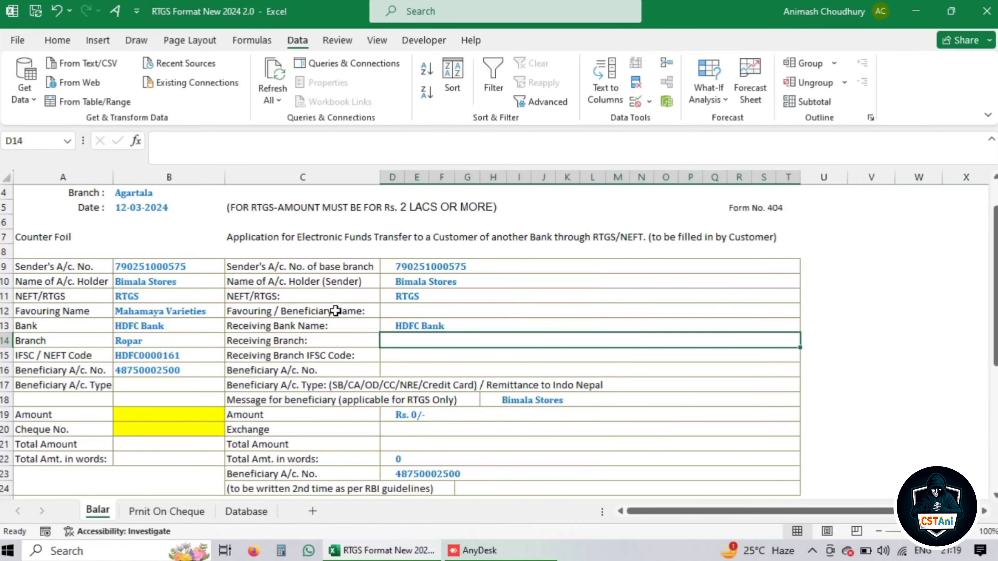
Fill D13's =B13 link down to D16 for branch, IFSC and account
left_click(419, 324)
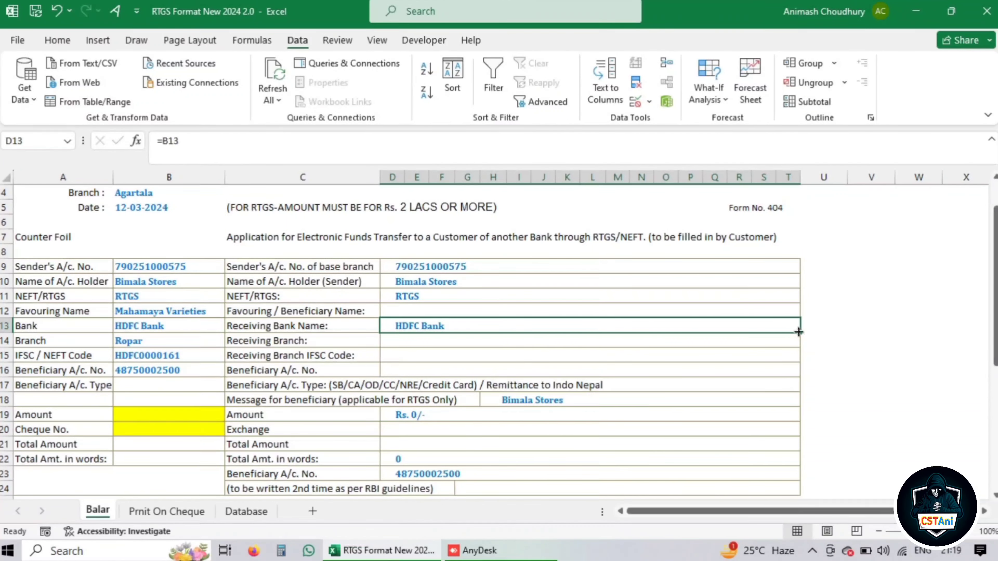
left_click_drag(800, 332, 797, 373)
left_click(432, 374)
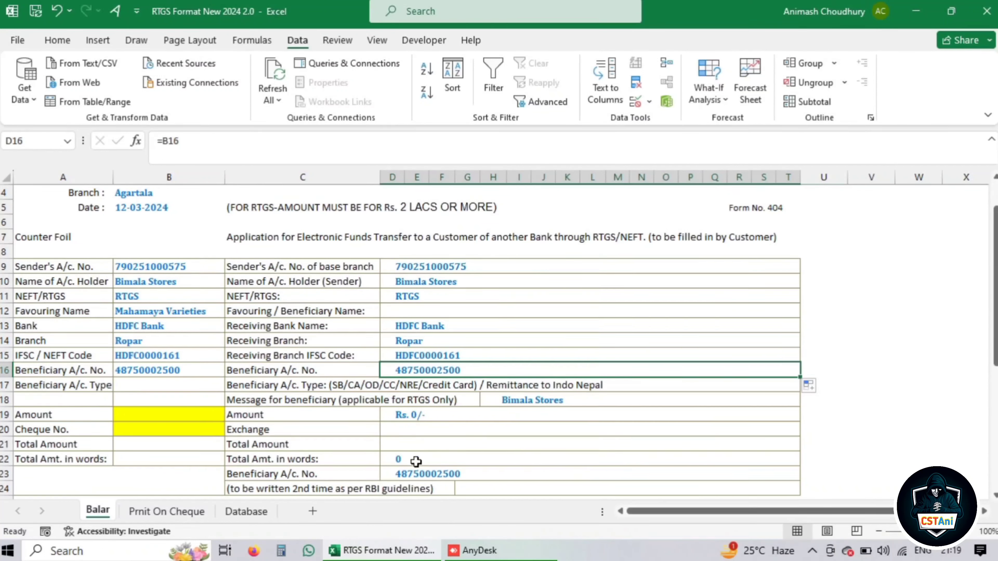
Replace D23's old lookup with =D16 for the repeated account number
left_click(428, 472)
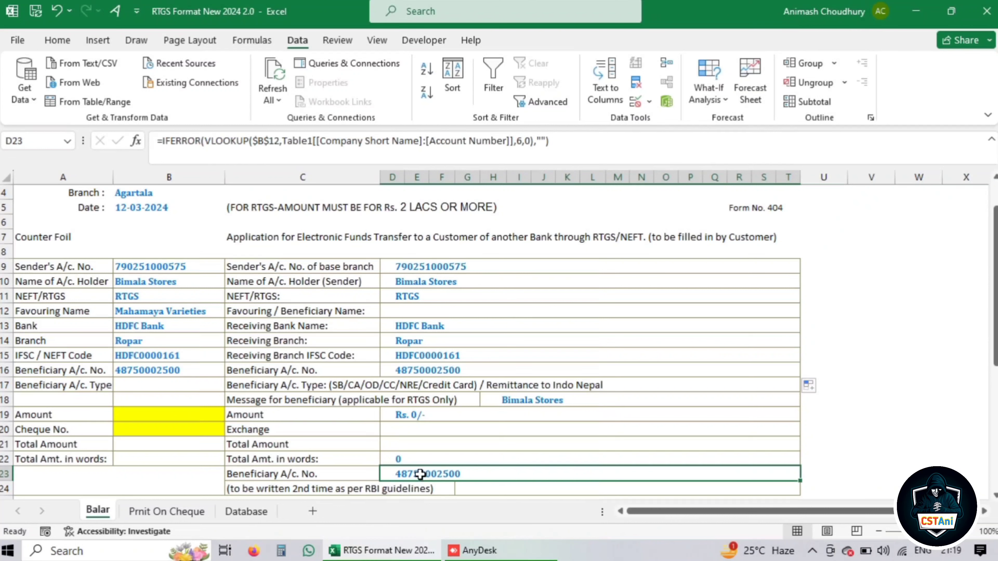
key("Delete")
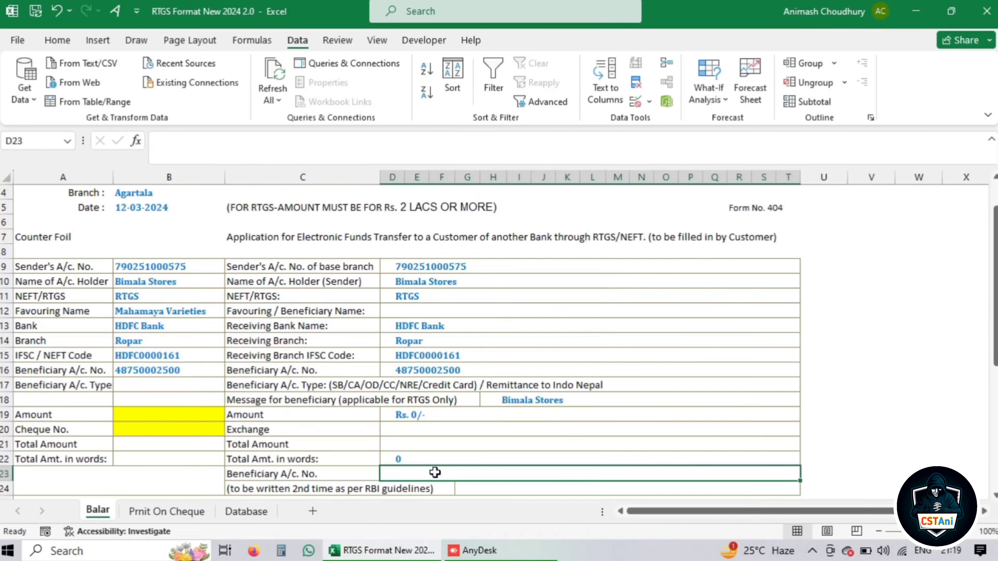
type("=")
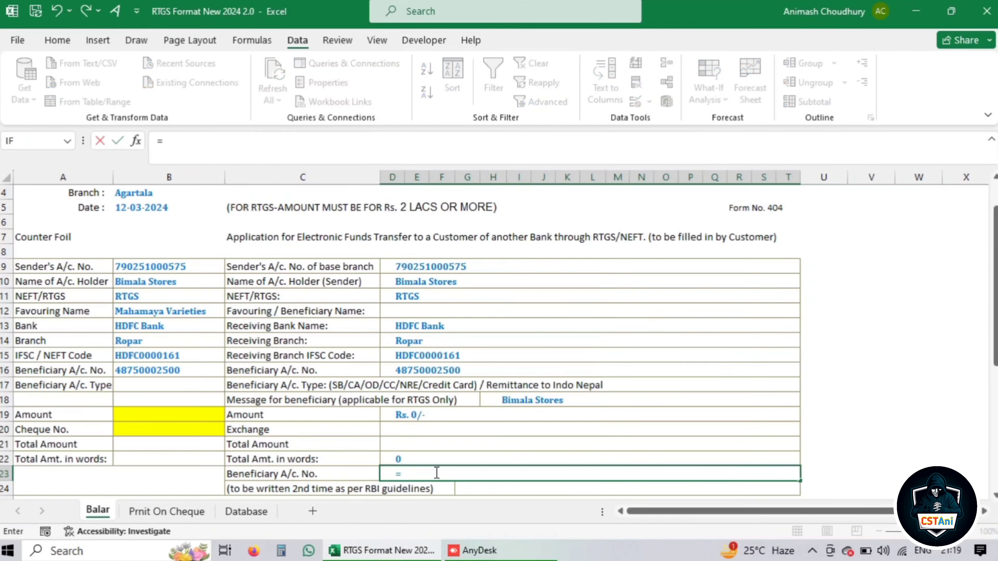
left_click(418, 371)
key("Return")
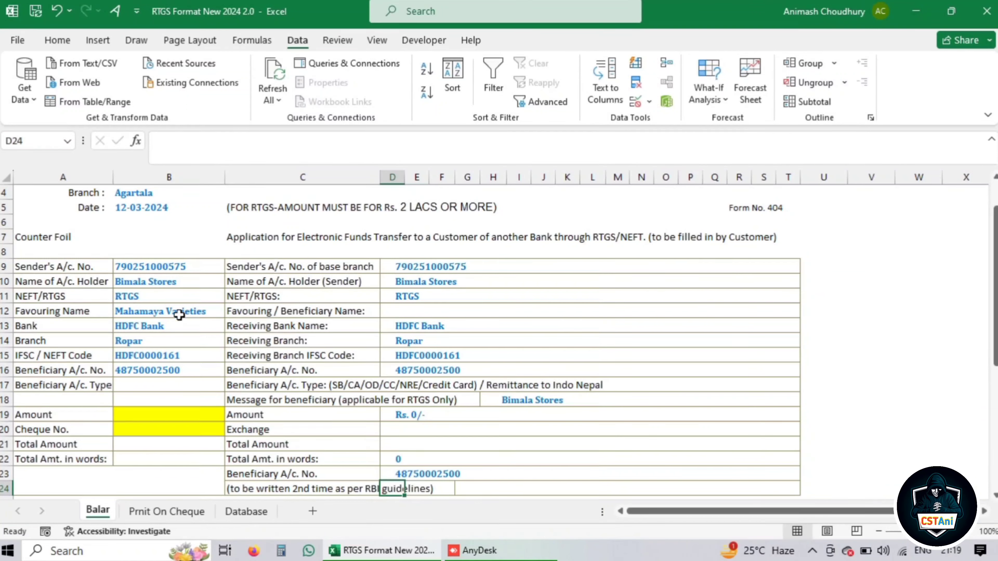
Start linking the beneficiary name cell D12 to B12 with =B12
left_click(405, 313)
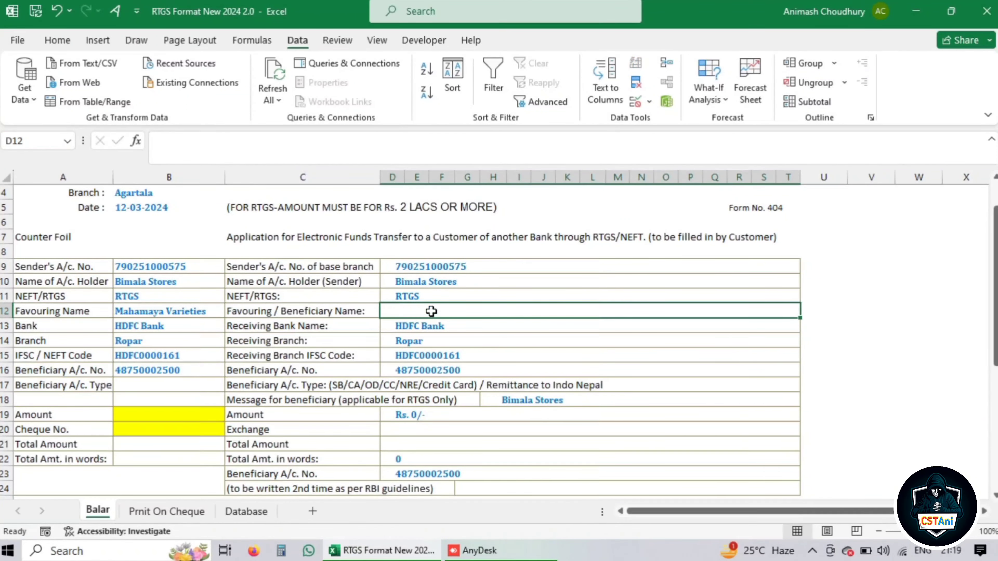
type("=")
left_click(183, 308)
Confirm D12 =B12, then compare short and full company names on the Database sheet
key("Return")
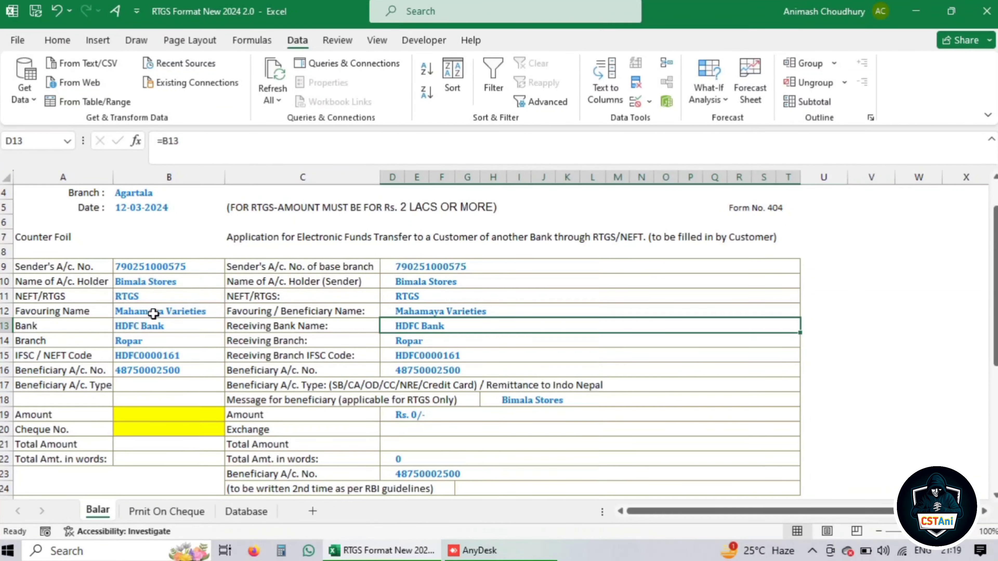
left_click(247, 512)
left_click(240, 263)
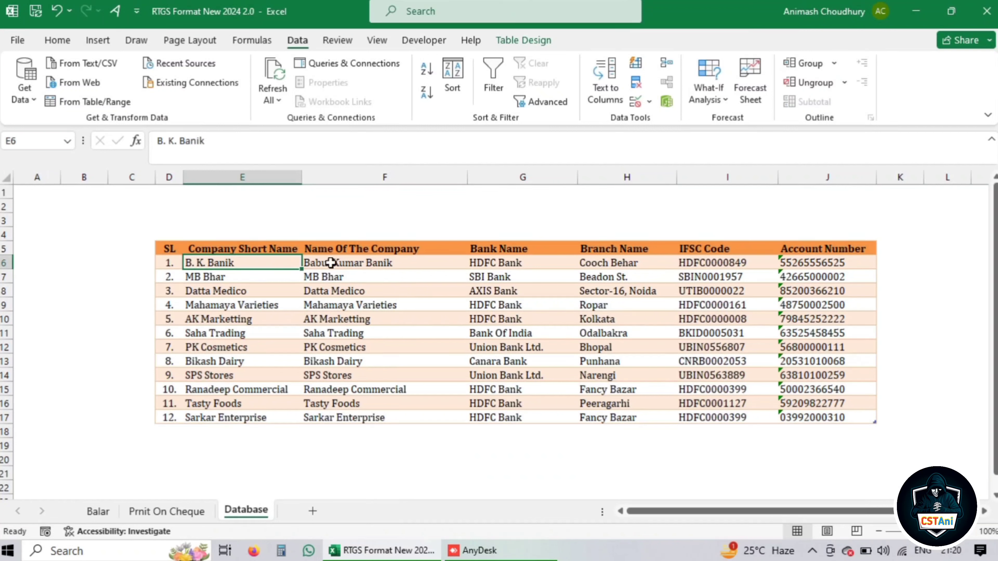
left_click(344, 263)
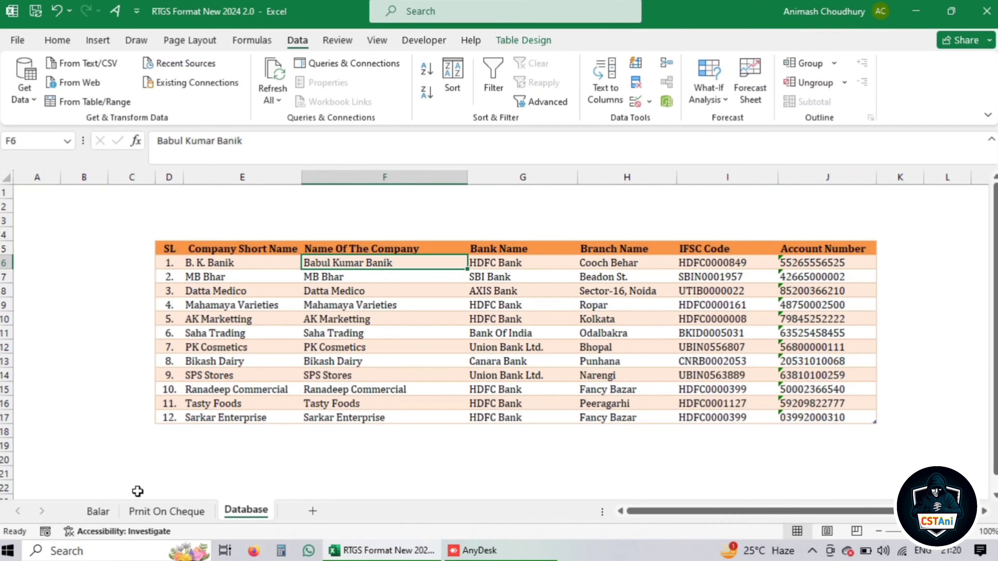
left_click(98, 511)
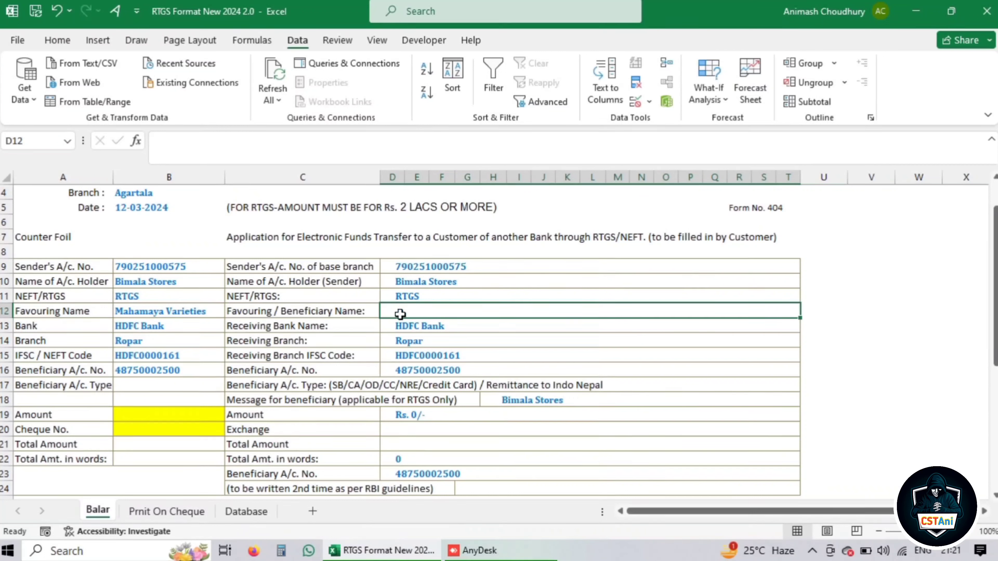
Copy B13's IFERROR VLOOKUP formula text from the formula bar
left_click(135, 323)
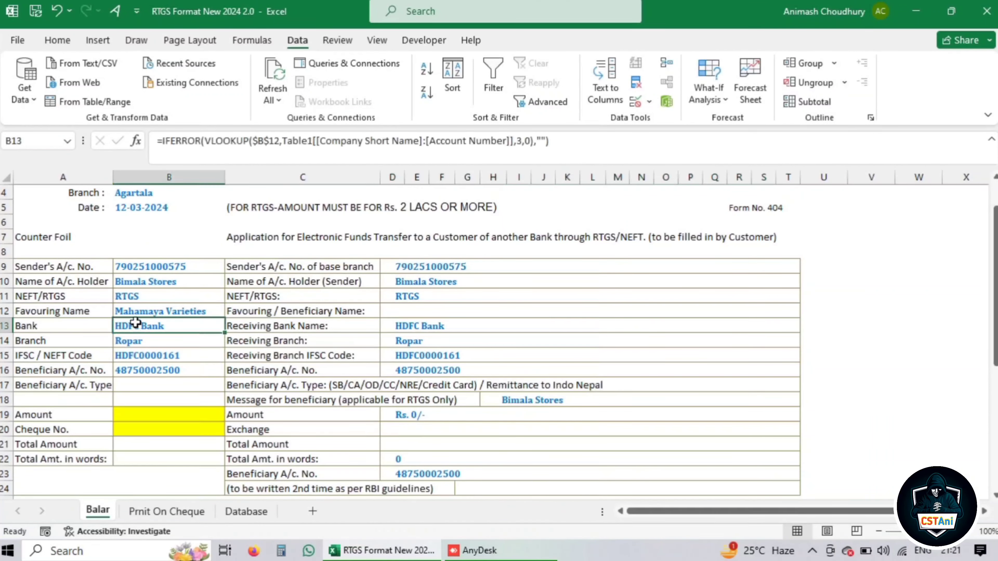
left_click(571, 140)
left_click_drag(571, 141, 156, 141)
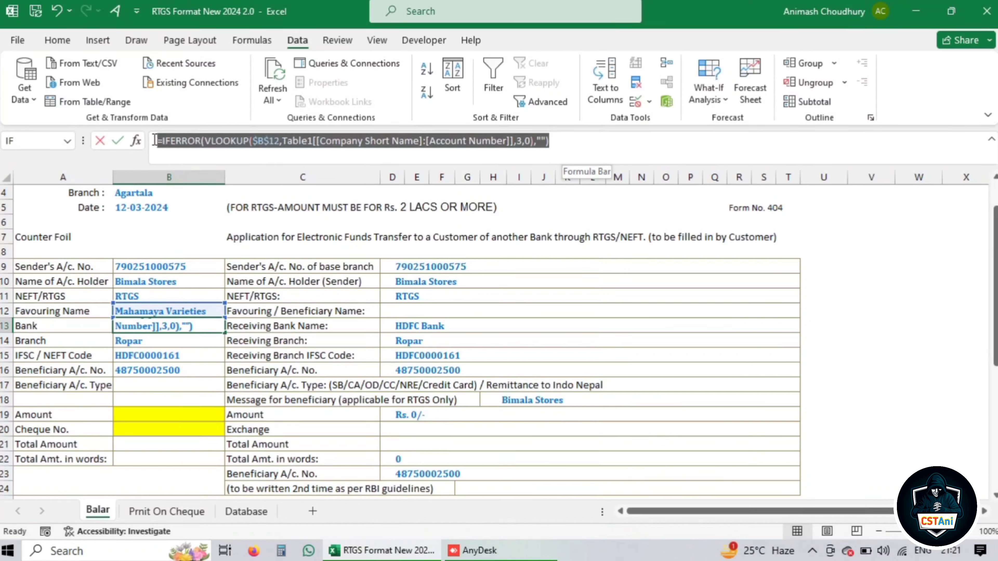
key("ctrl+c")
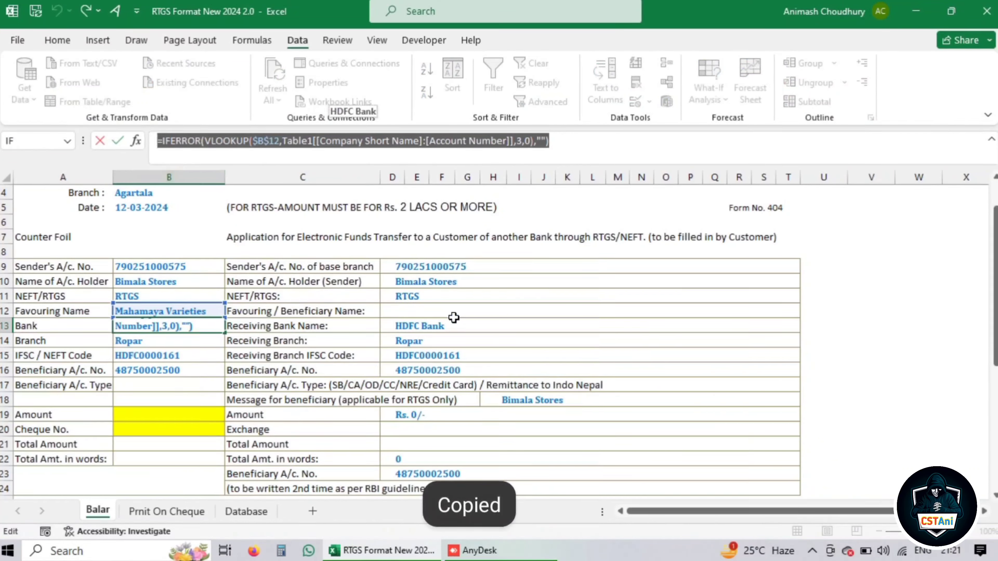
type("=")
left_click(427, 311)
key("Escape")
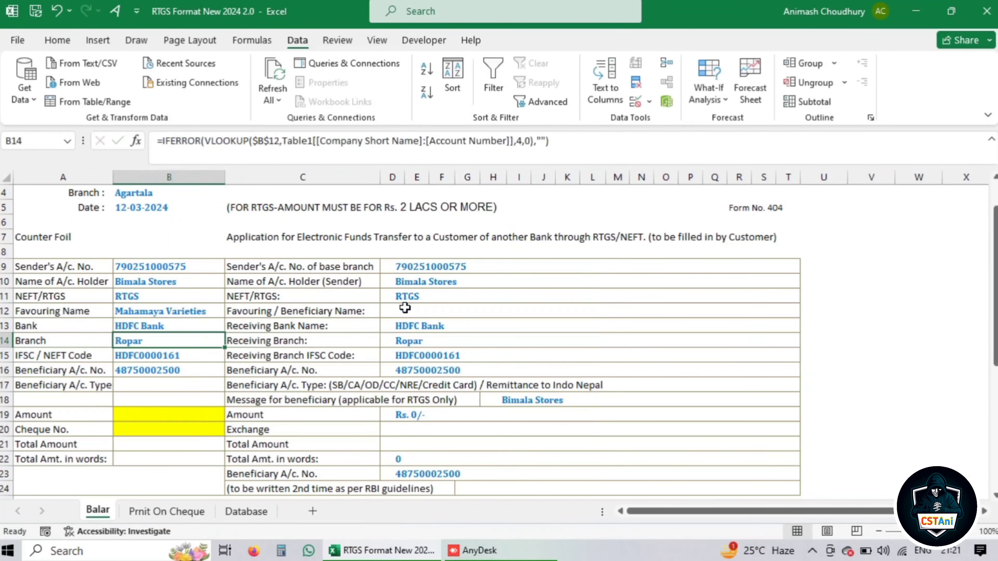
Paste the lookup into D12's formula so it returns the full company name
left_click(405, 308)
left_click(187, 141)
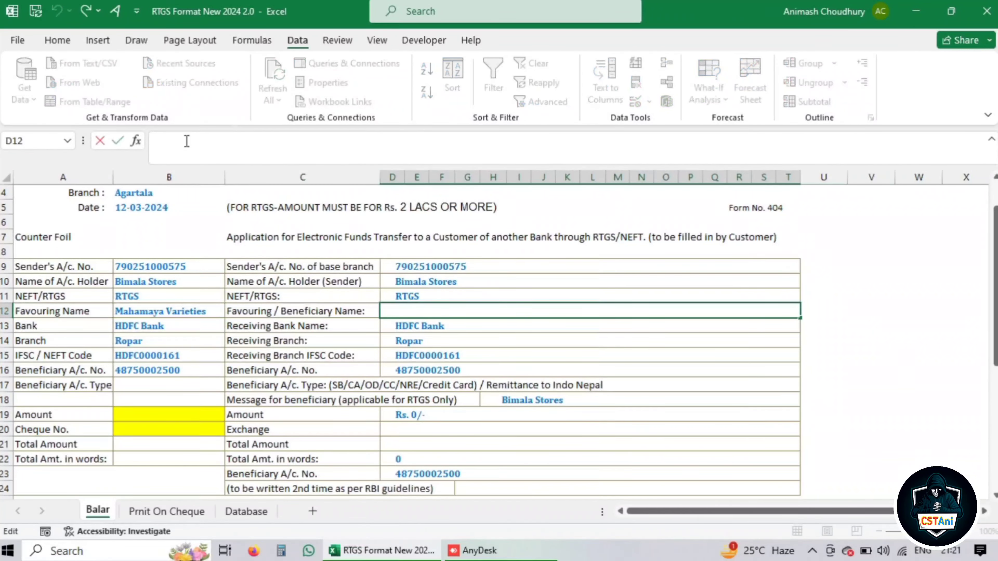
key("ctrl+v")
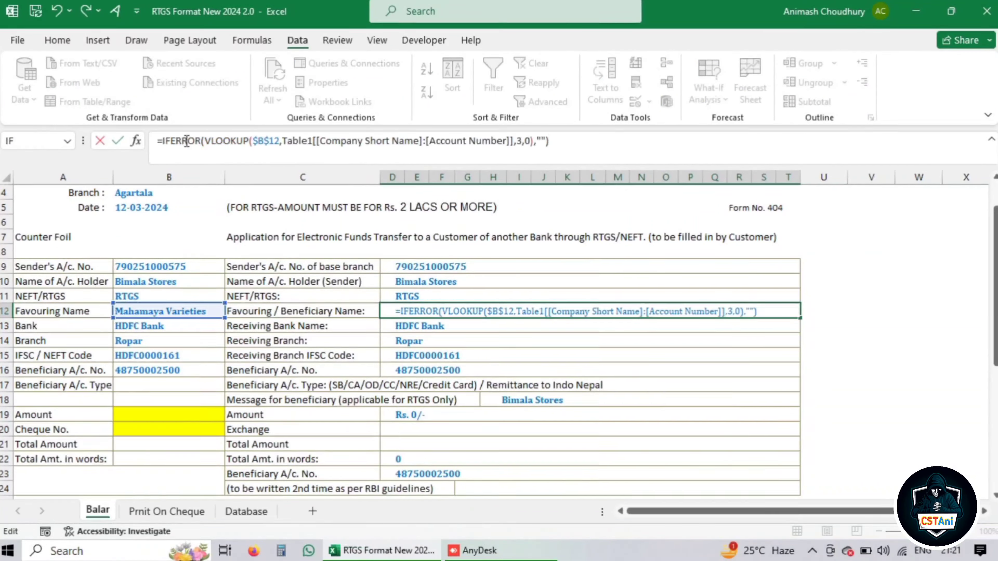
key("Return")
Verify the short and full company names on Database, then return to Balar
left_click(246, 511)
left_click(349, 263)
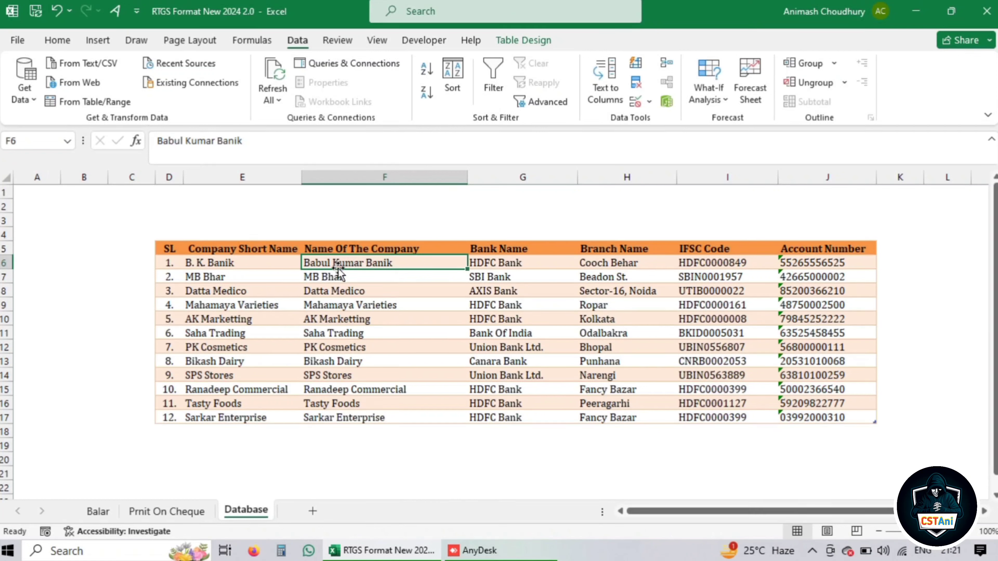
left_click_drag(200, 262, 211, 319)
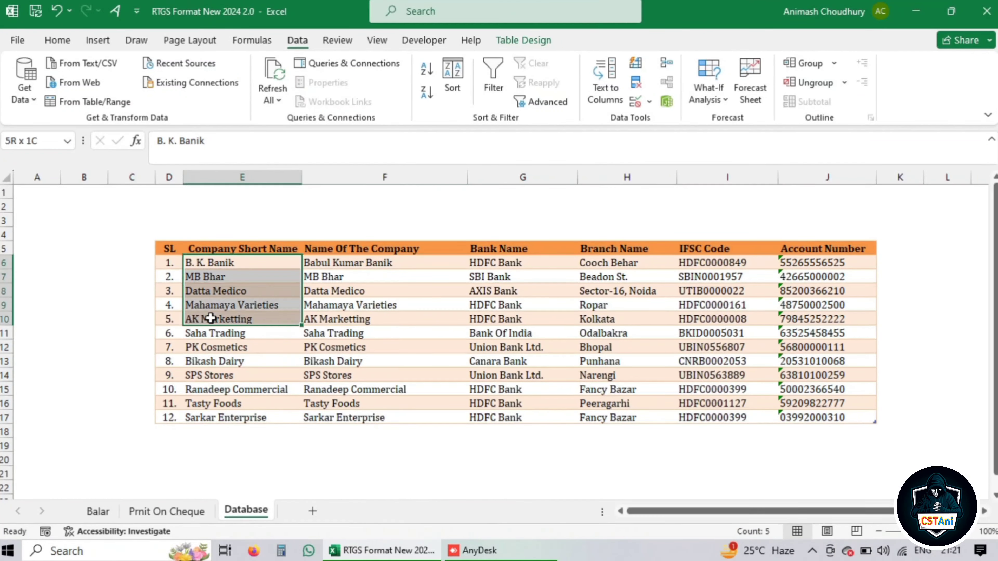
left_click(351, 264)
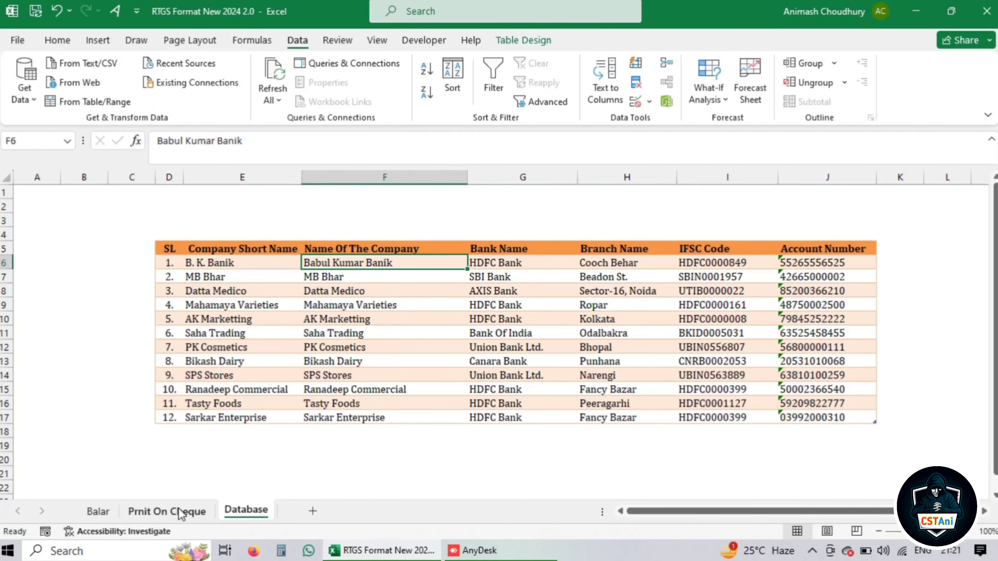
left_click(97, 511)
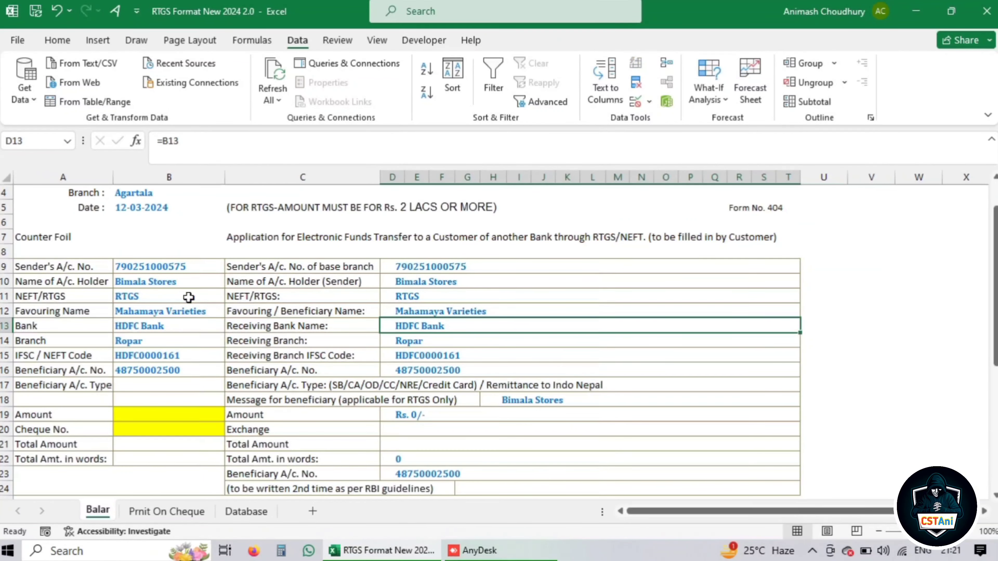
left_click(191, 311)
left_click(231, 311)
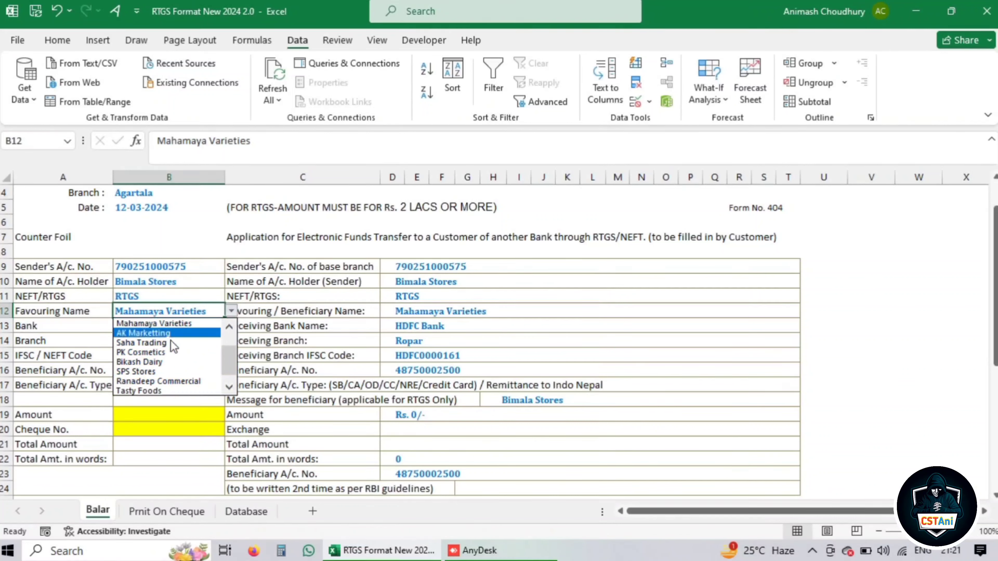
scroll(204, 346, "up", 3)
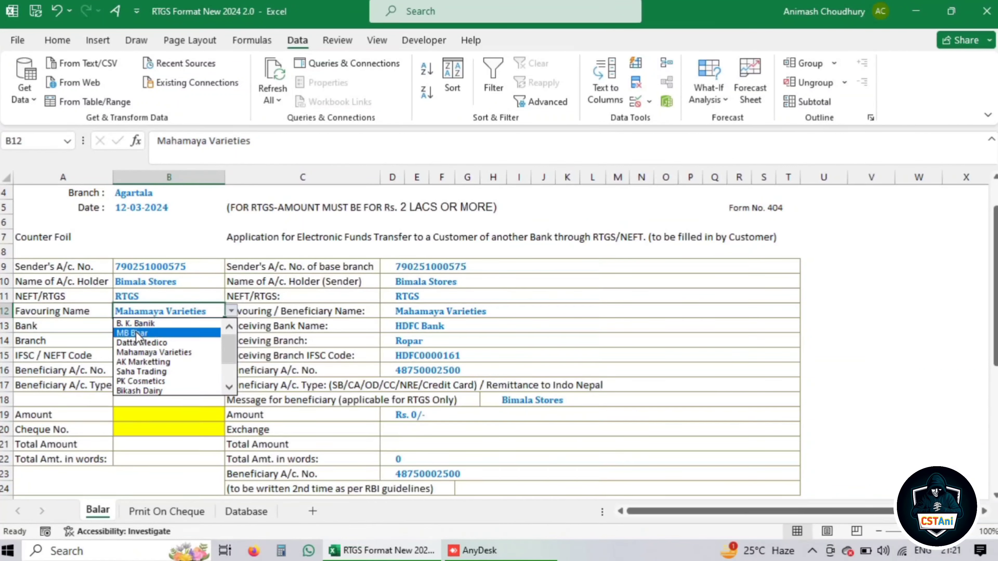
left_click(135, 332)
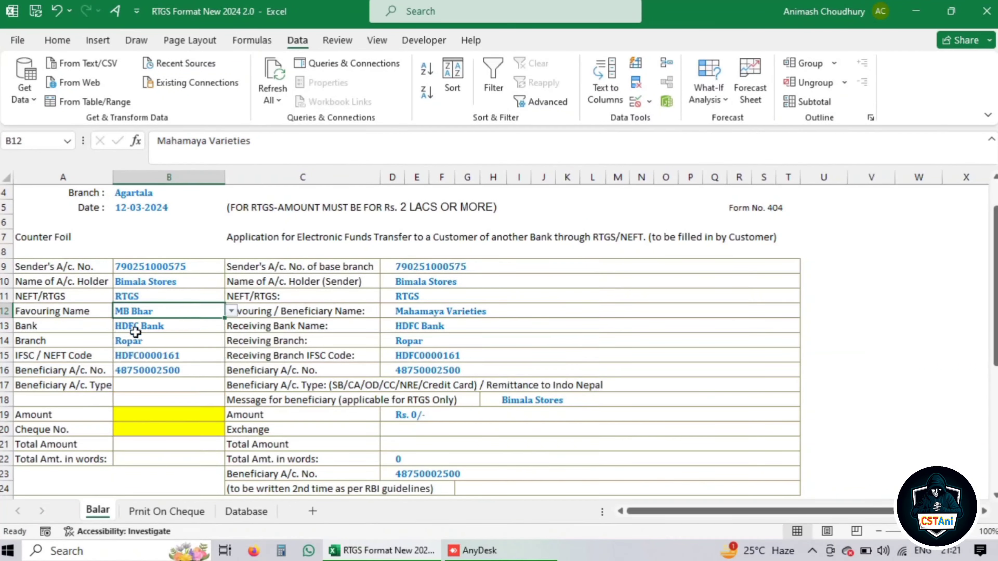
left_click(231, 311)
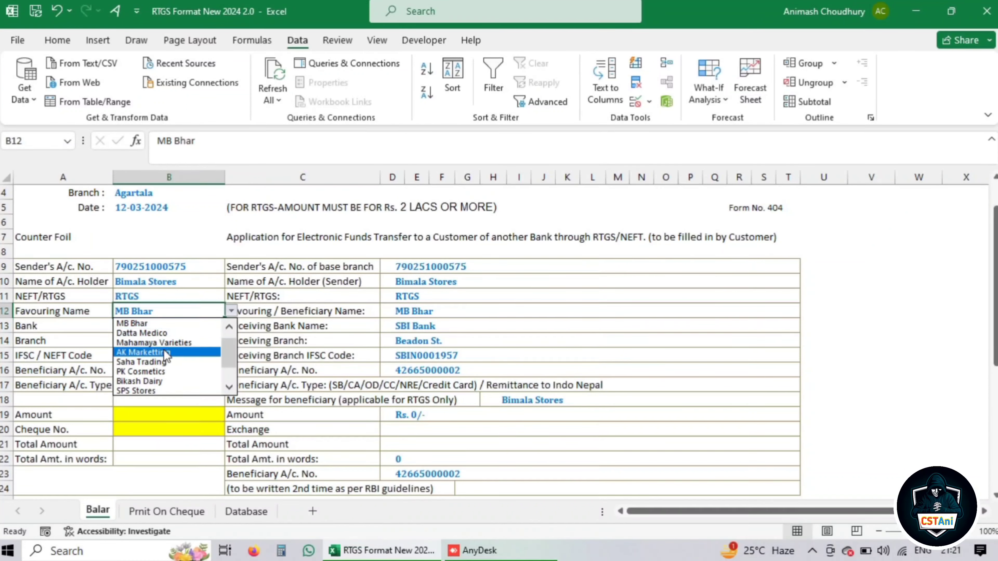
scroll(228, 350, "up", 1)
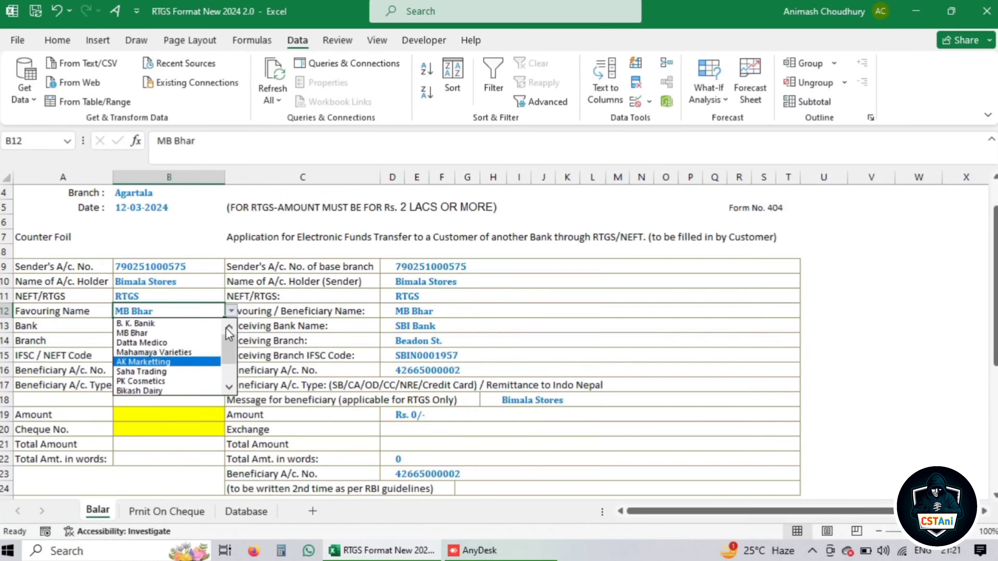
left_click(154, 322)
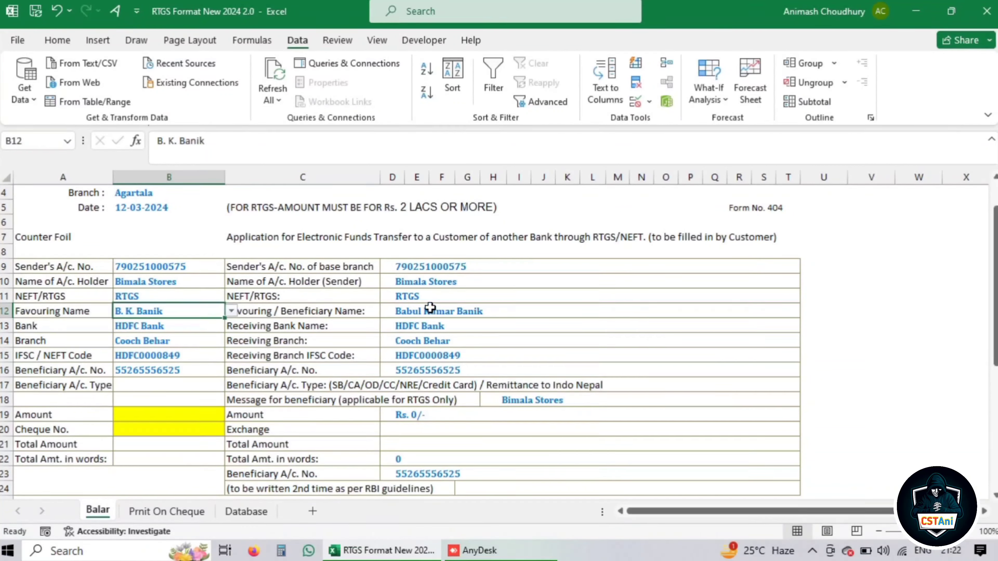
left_click(157, 419)
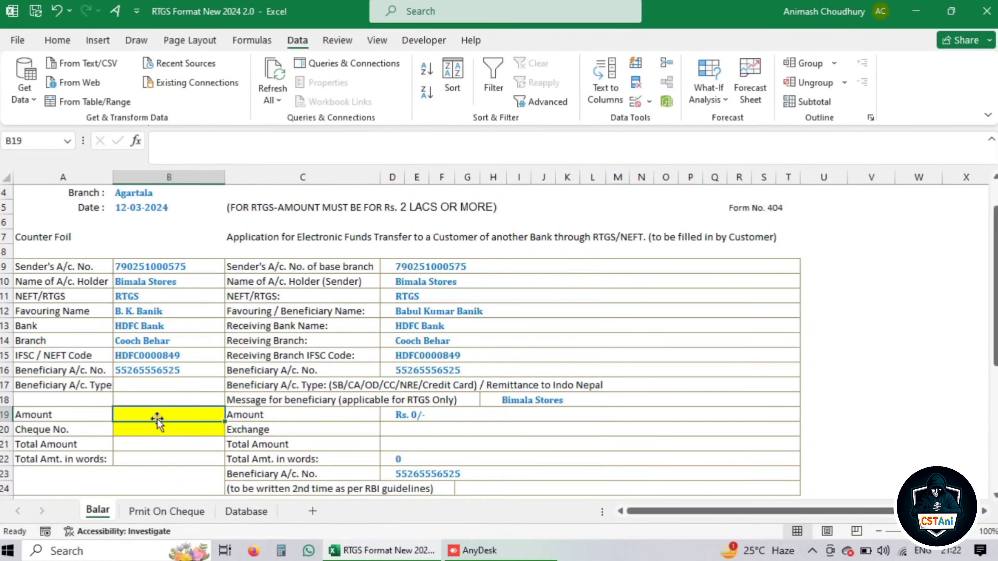
Enter 589585 as the amount in counterfoil cell B19 and in slip cell D19
type("5,89,58")
type("589585")
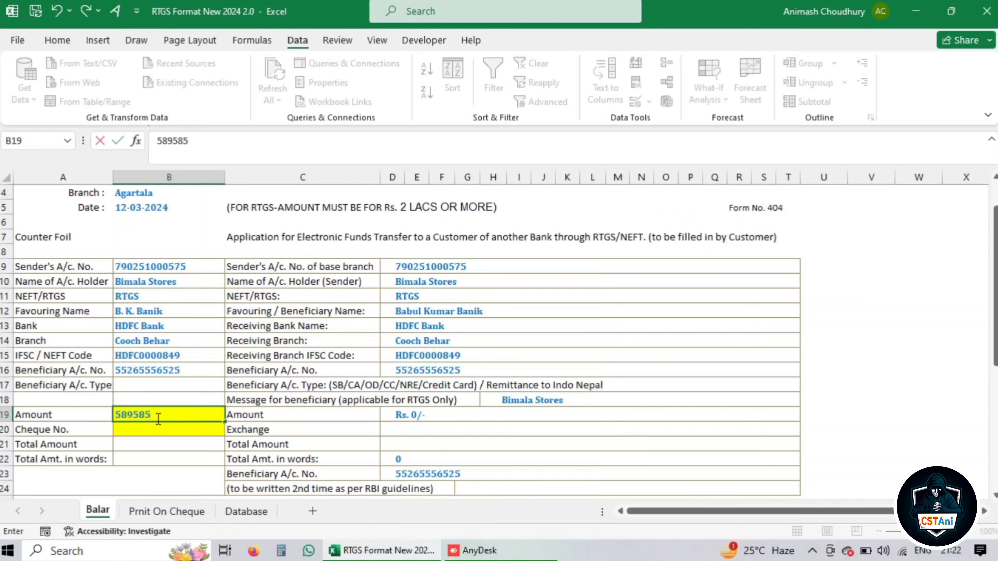
key("Return")
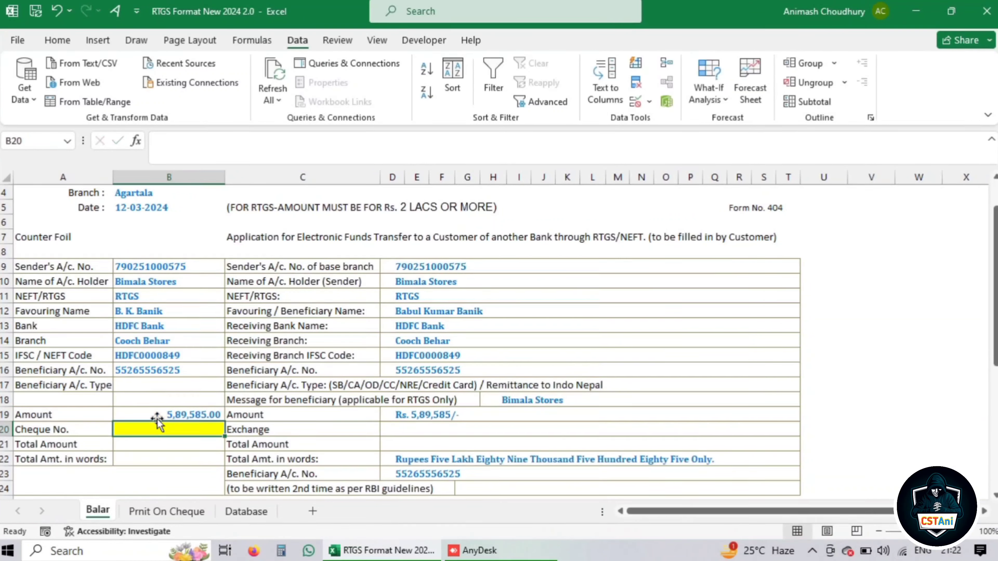
left_click(198, 415)
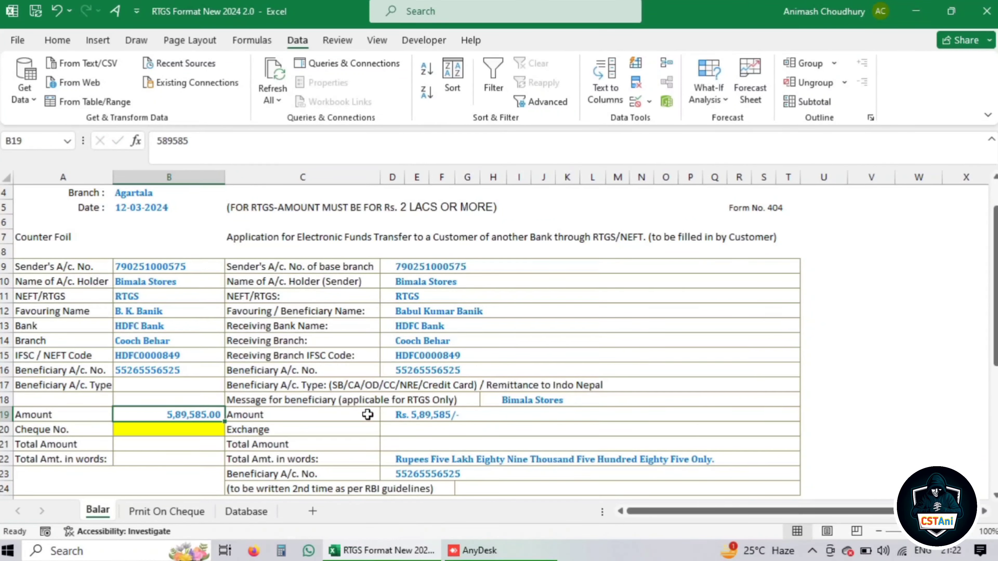
left_click(427, 414)
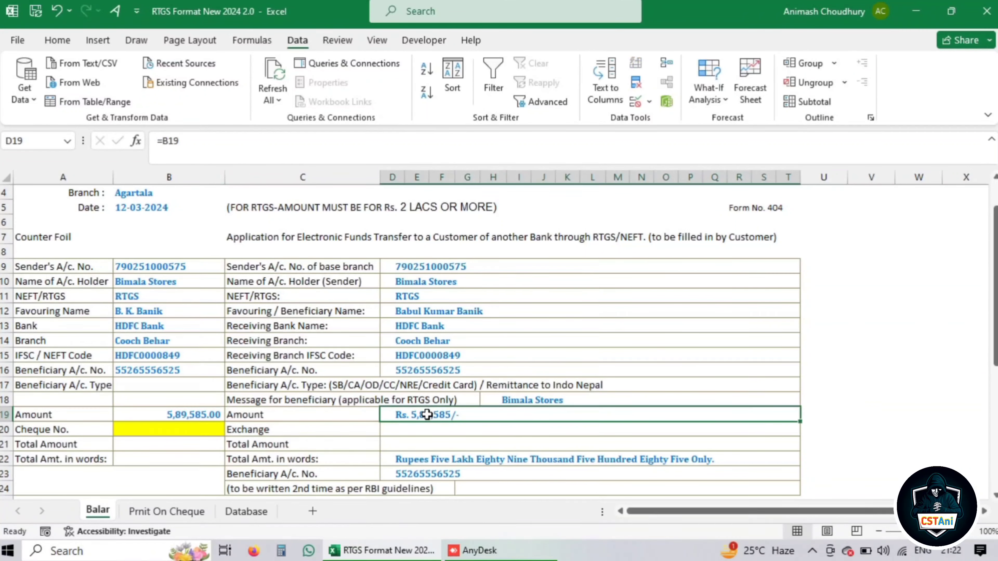
key("Delete")
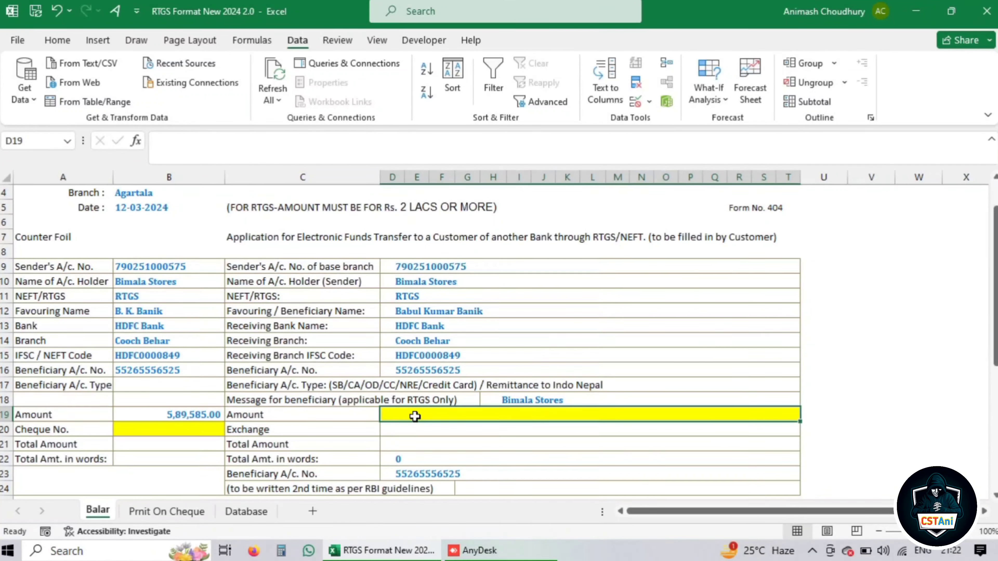
type("589585")
key("Return")
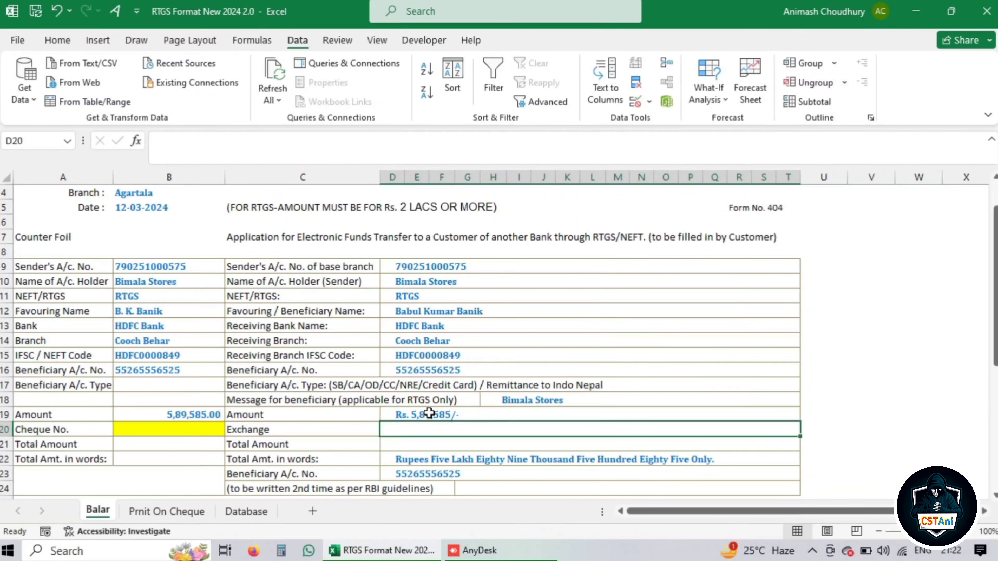
Start typing 2565 in cheque number cell B20, cancel it, and bring up its context menu
left_click(154, 429)
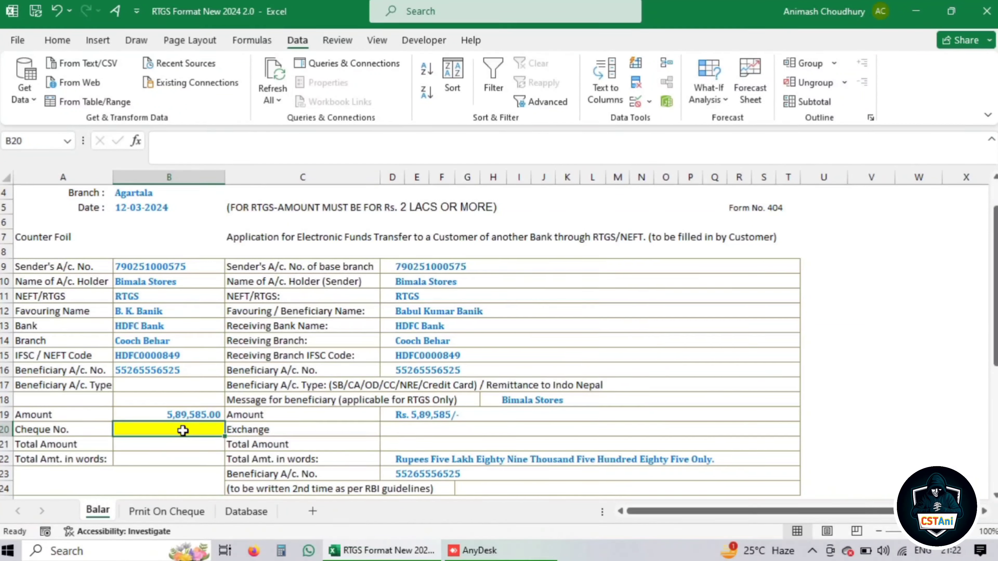
type("256525")
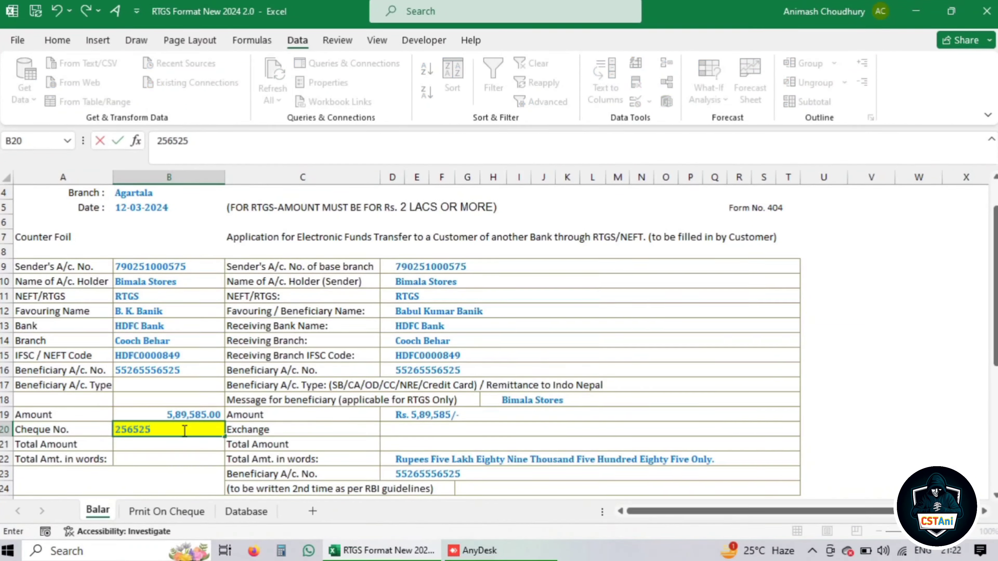
key("Escape")
right_click(176, 430)
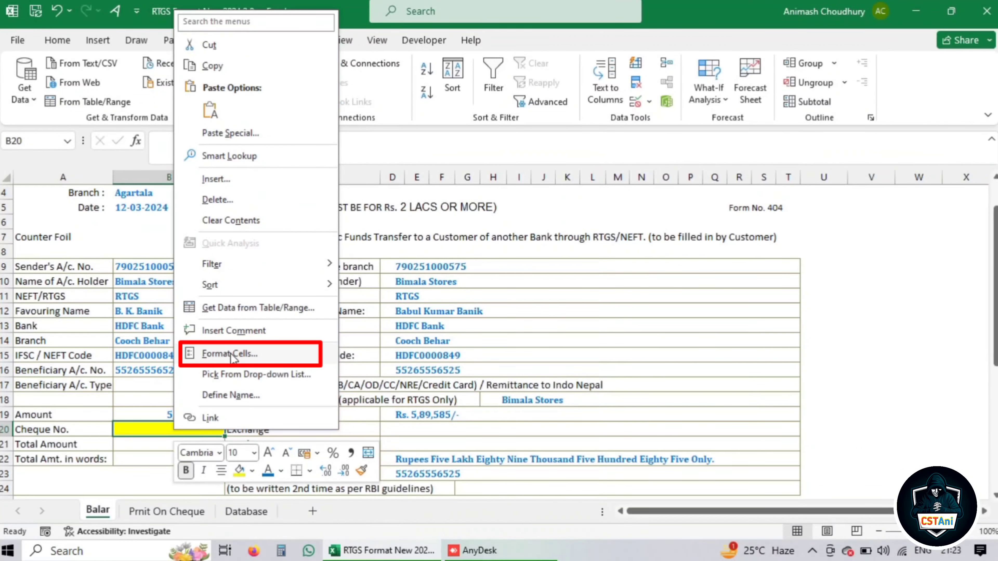
Give B20 the custom number format "Cheque No: "General in Format Cells
left_click(231, 354)
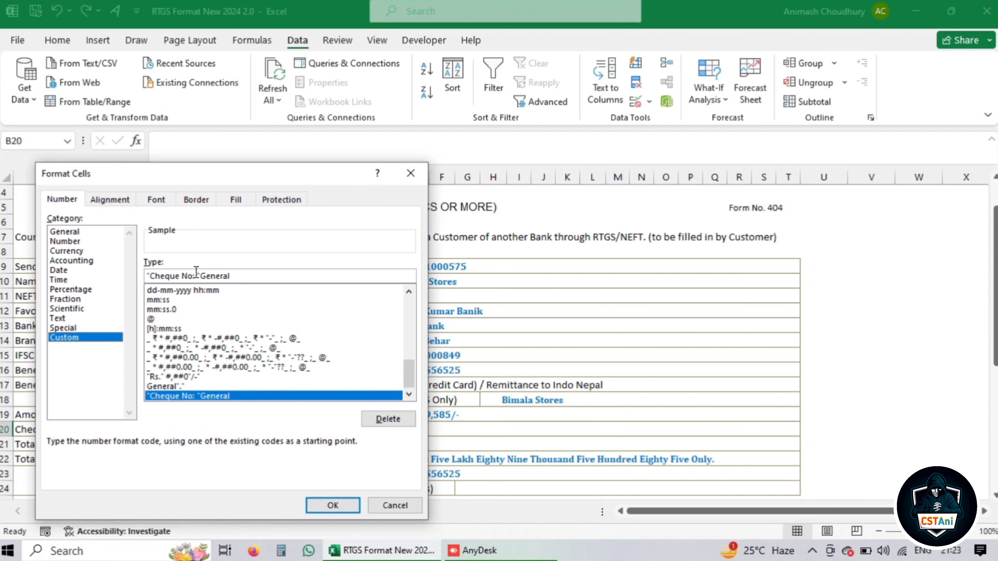
left_click_drag(199, 275, 142, 280)
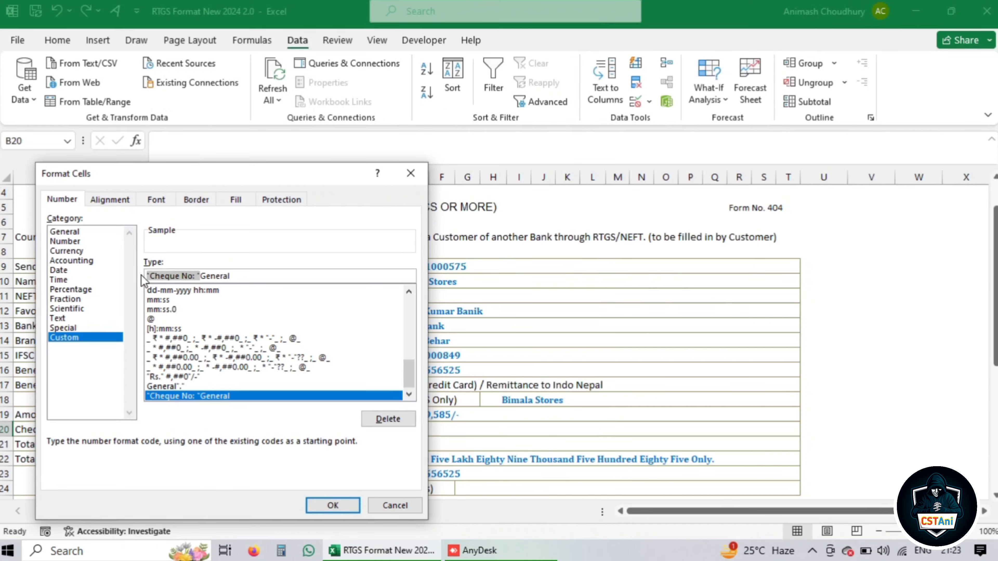
key("BackSpace")
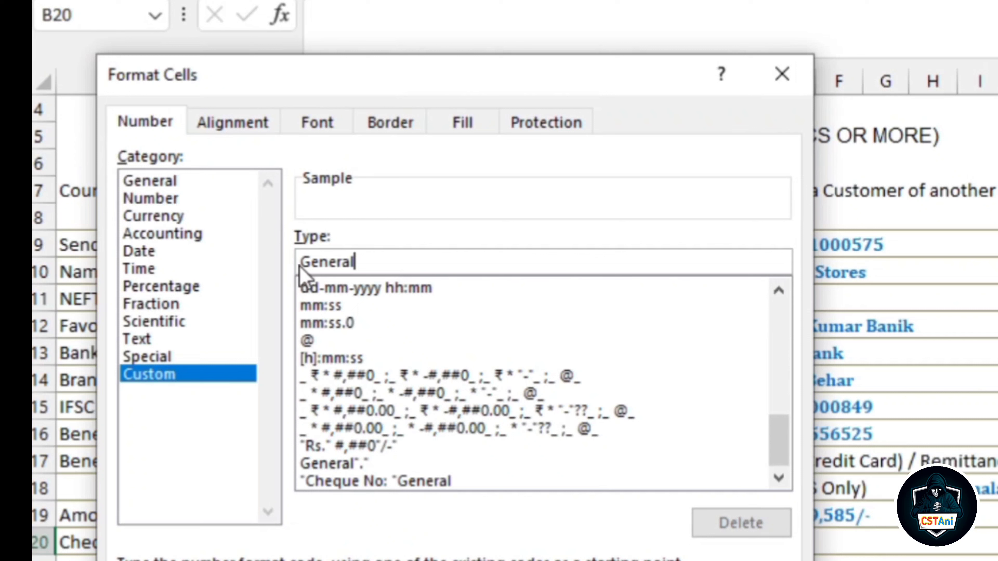
key("Home")
type("\"Cheque No: \"")
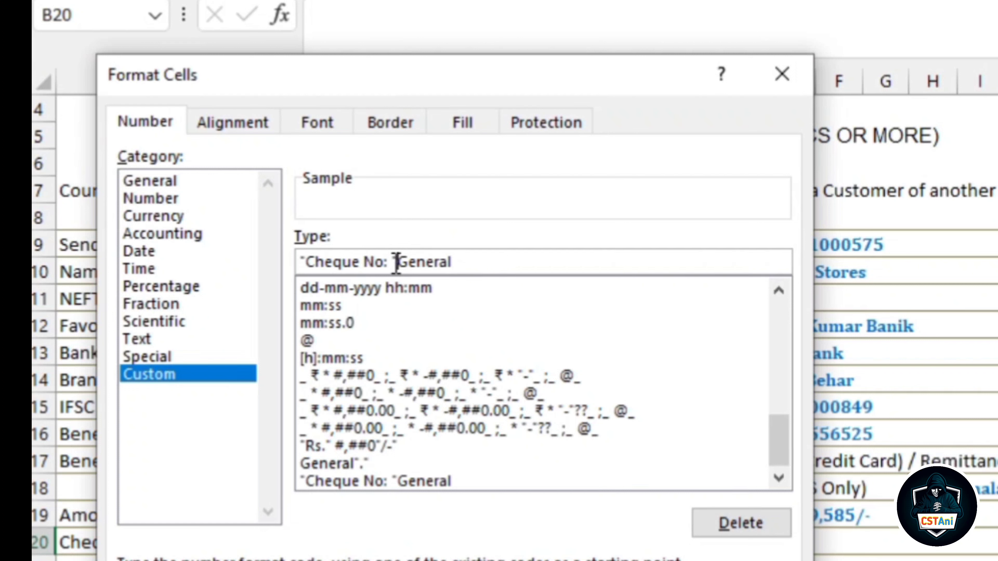
key("Return")
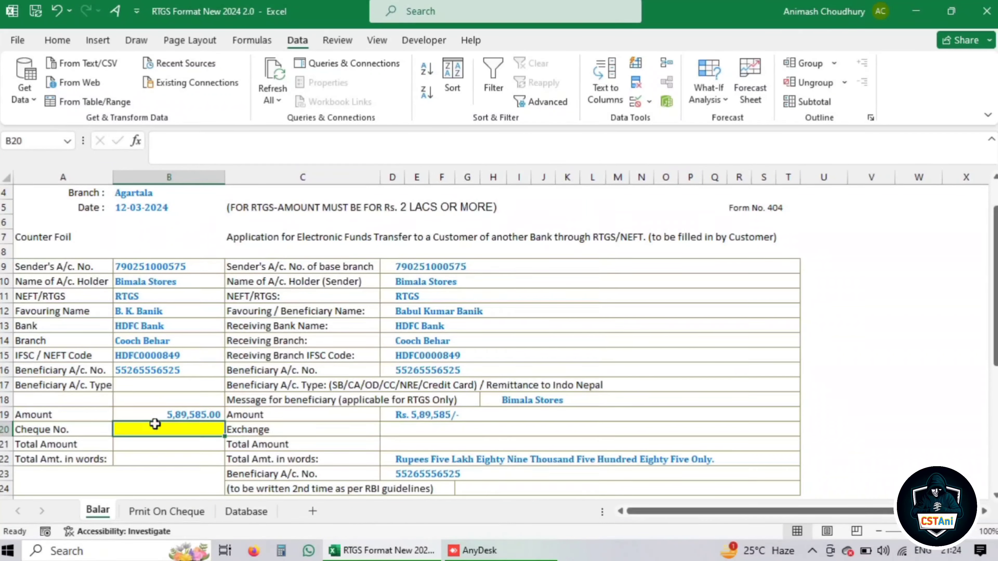
Test the format with 1, then enter cheque number 256525 to show Cheque No: 256525
type("1")
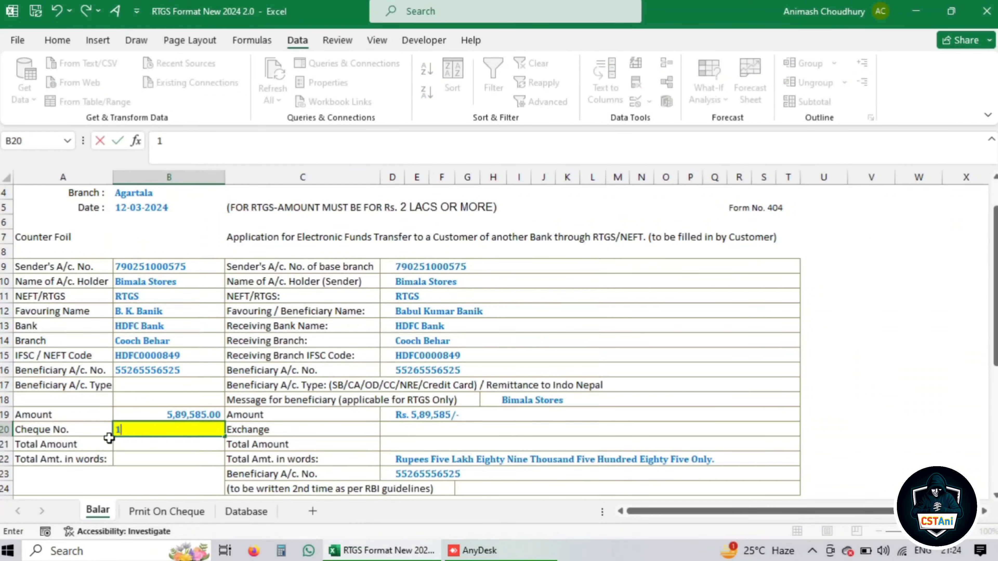
key("Return")
left_click(179, 425)
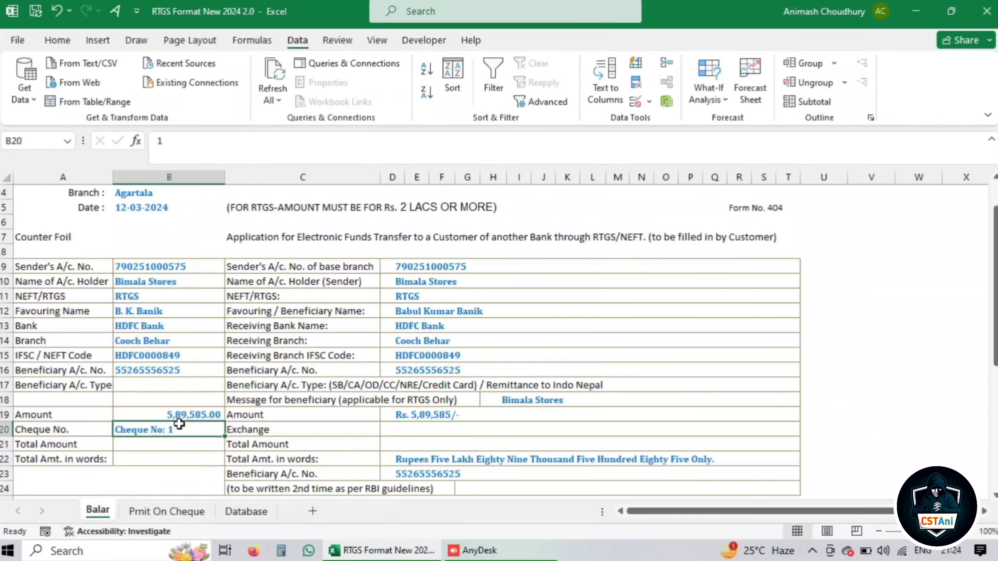
type("256525")
key("Return")
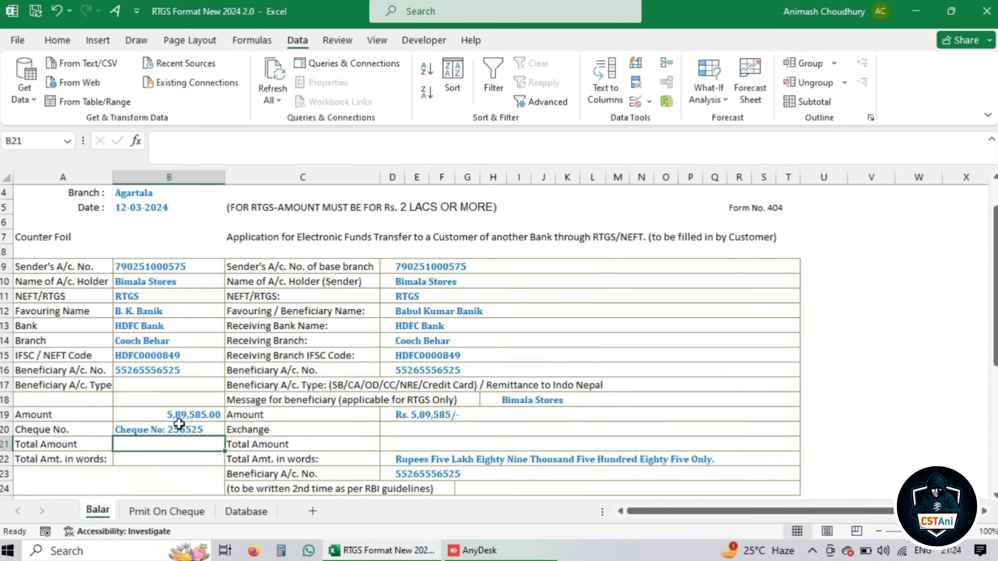